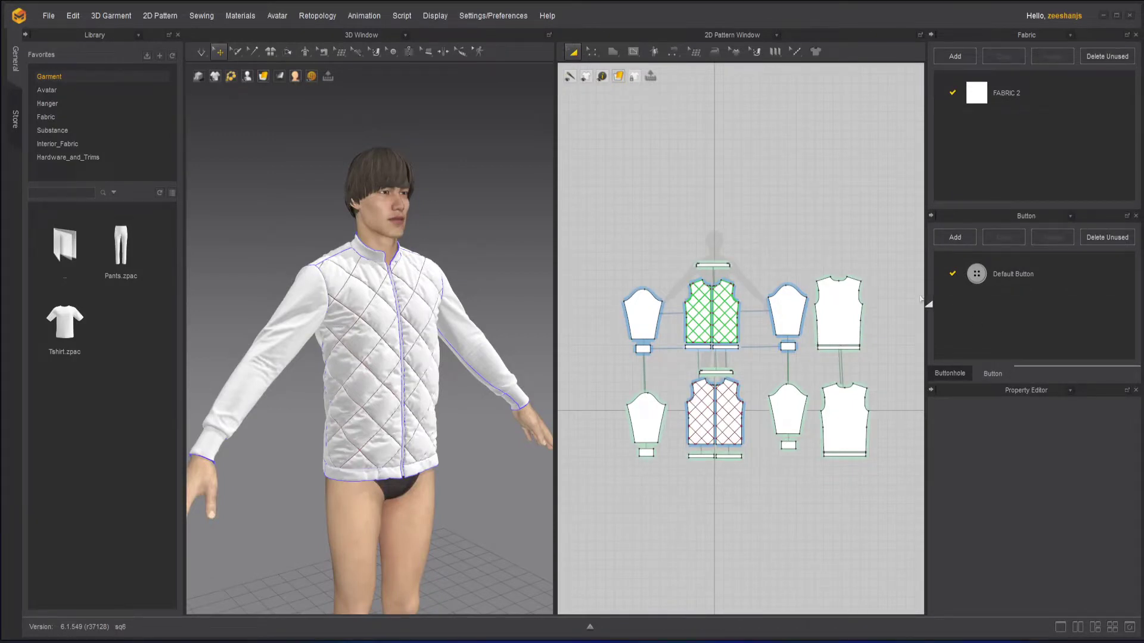
Step: Examine the white quilted jacket on the avatar from the front and at an angle, both close up and from farther away
right_click_drag(508, 278, 480, 279)
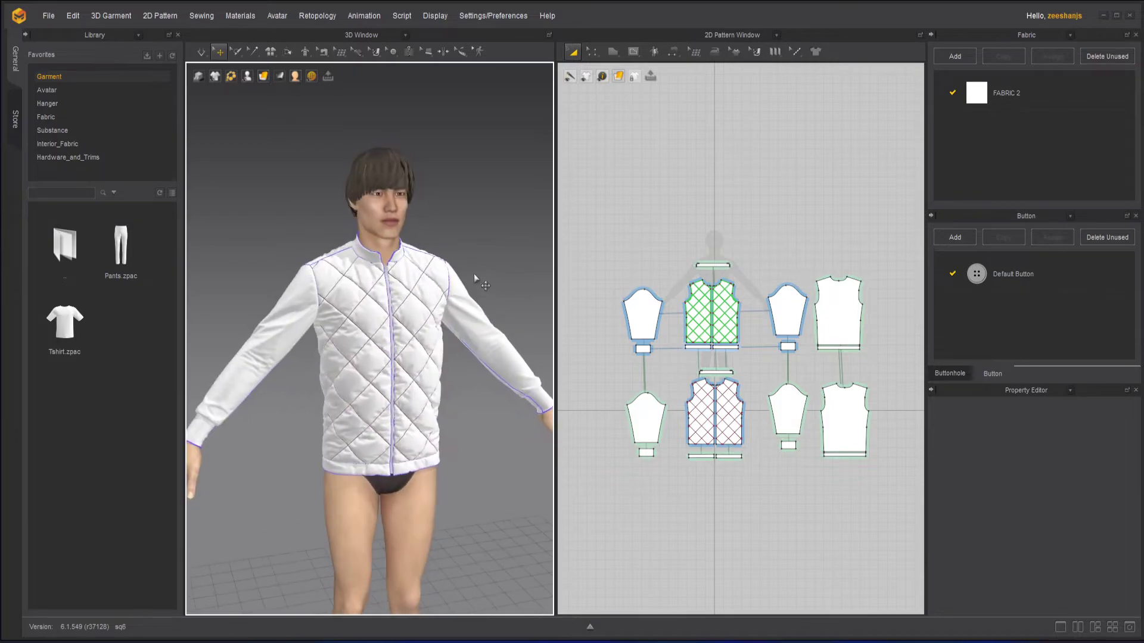
scroll(480, 279, "up", 5)
right_click_drag(528, 424, 507, 416)
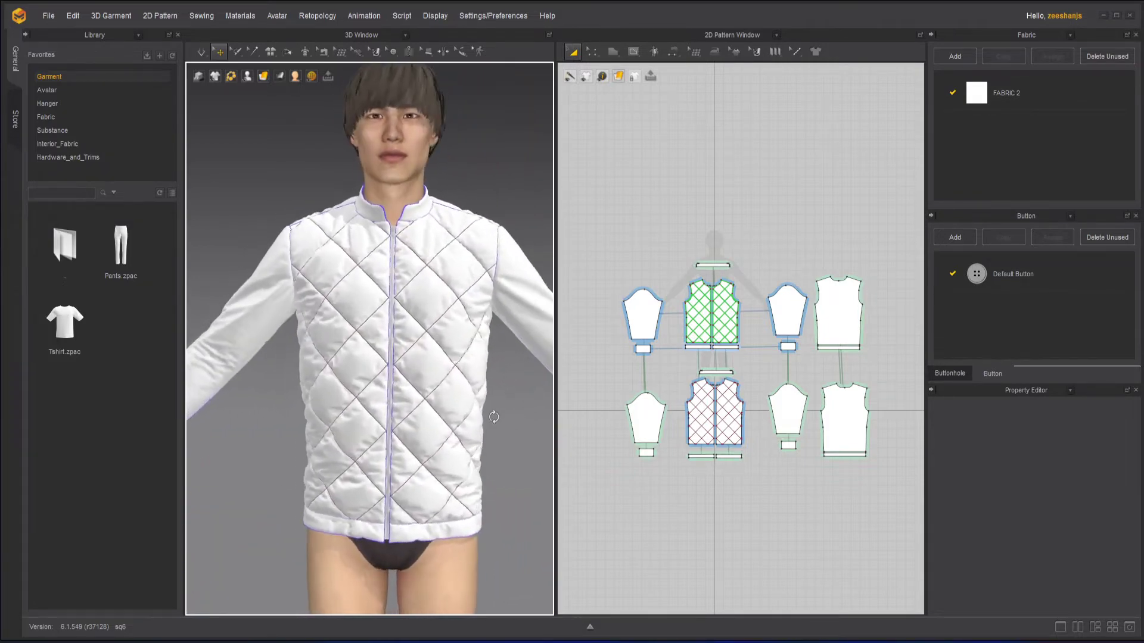
scroll(523, 415, "down", 3)
scroll(487, 411, "down", 1)
middle_click_drag(487, 412, 513, 383)
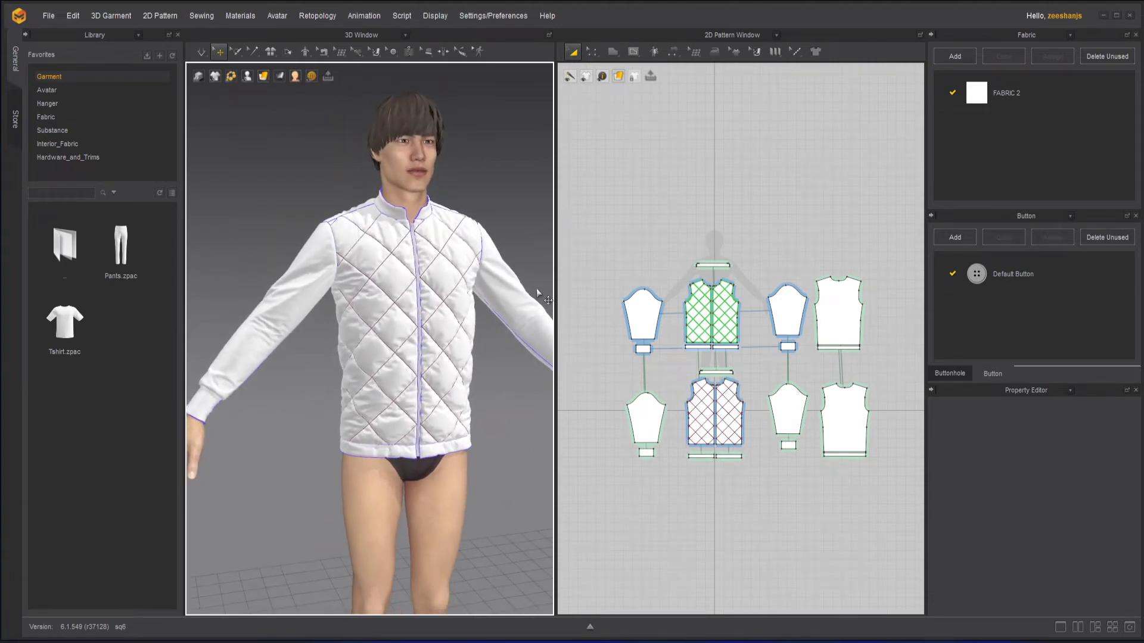
mouse_move(467, 233)
right_mouse_down()
mouse_move(474, 221)
mouse_move(417, 232)
mouse_move(481, 220)
right_mouse_up()
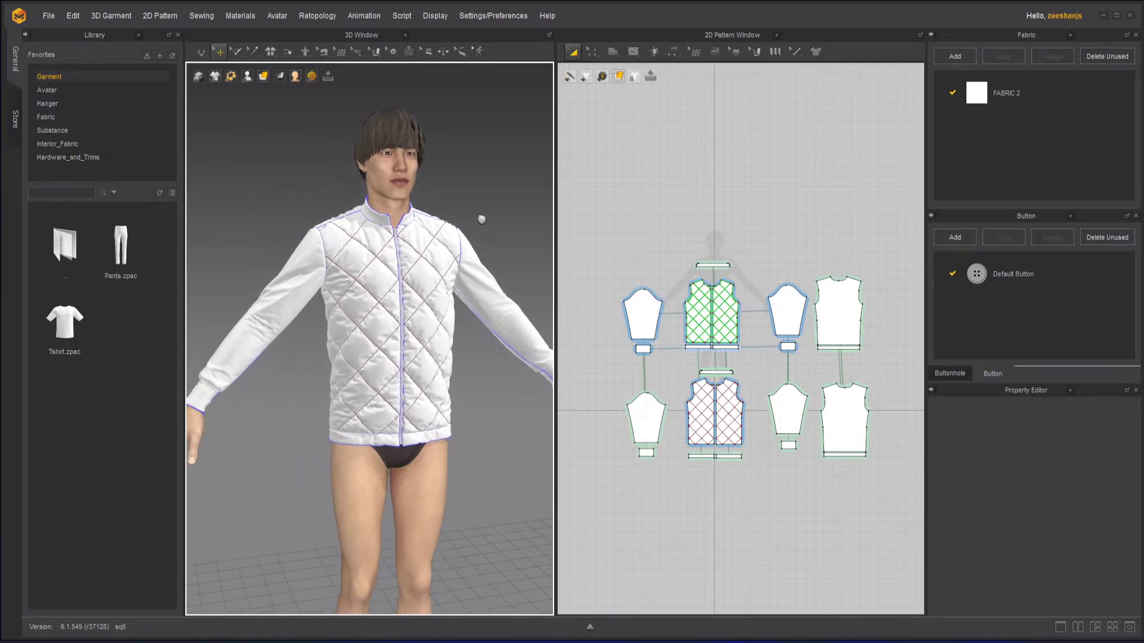
scroll(486, 246, "up", 2)
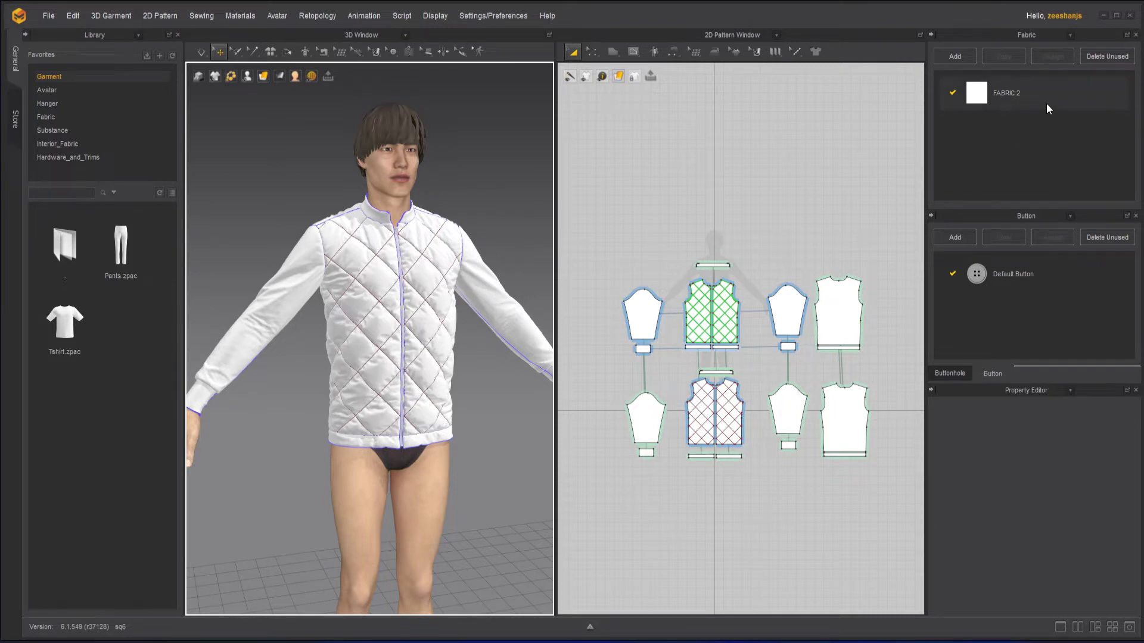
scroll(480, 376, "up", 3)
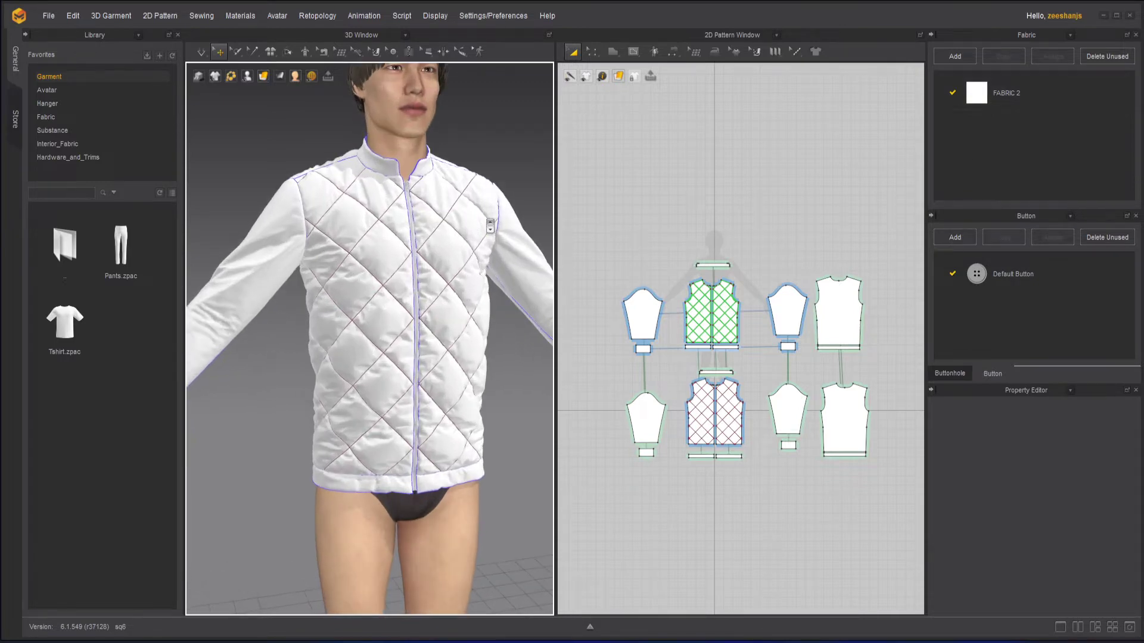
mouse_move(489, 389)
right_mouse_down()
mouse_move(510, 376)
mouse_move(492, 378)
right_mouse_up()
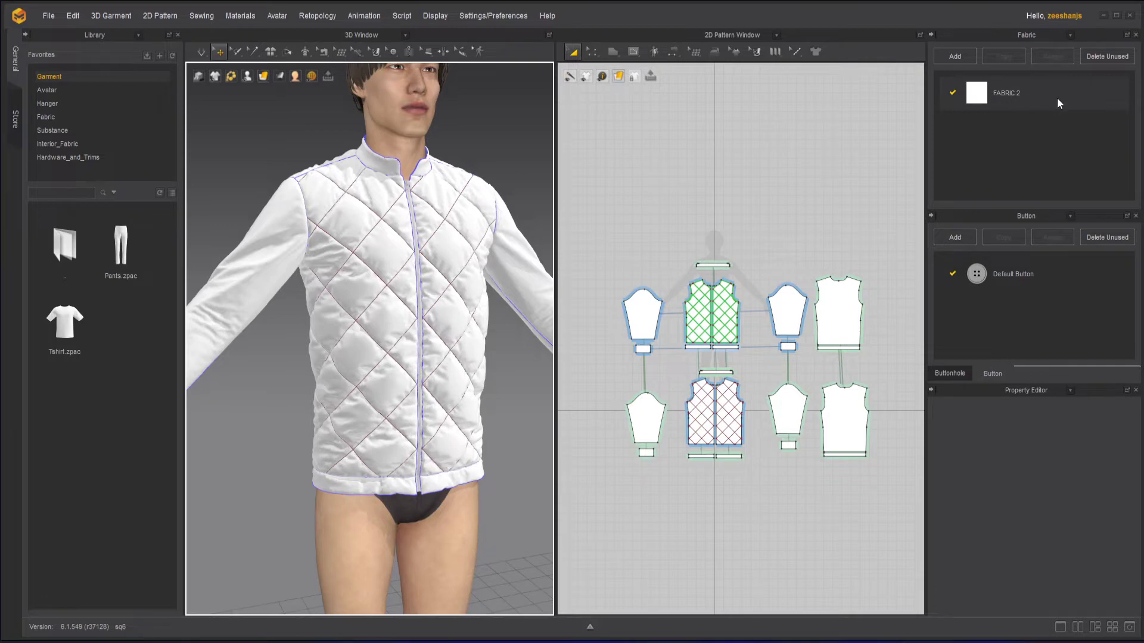
right_click_drag(515, 160, 480, 189)
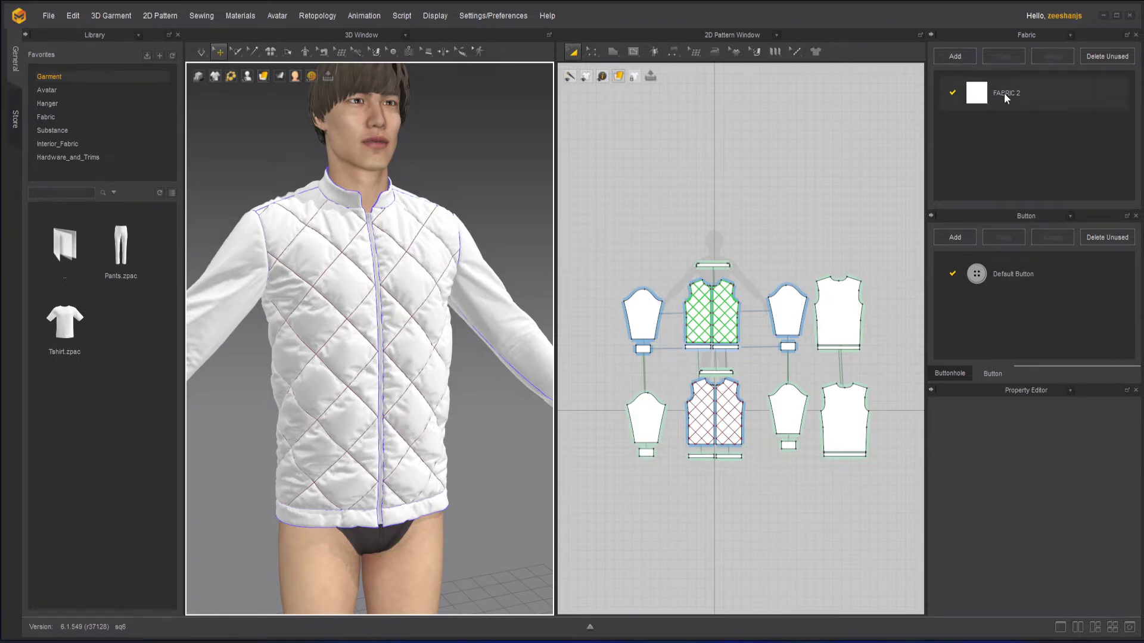
Step: Rename the FABRIC 2 fabric as Bands
left_click(1035, 100)
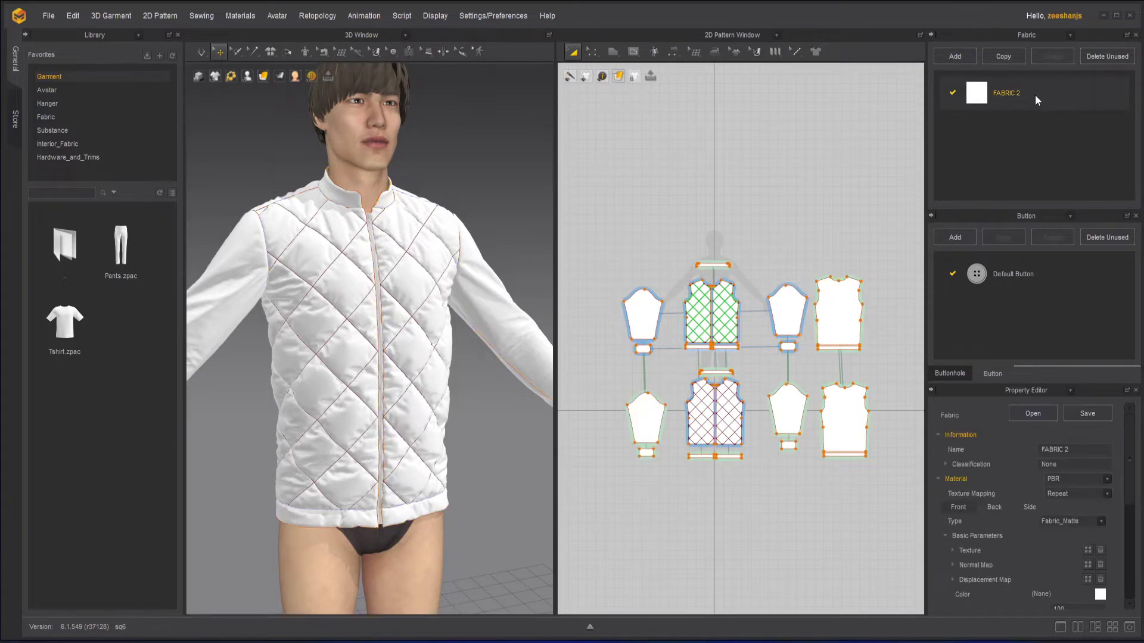
right_click(1024, 95)
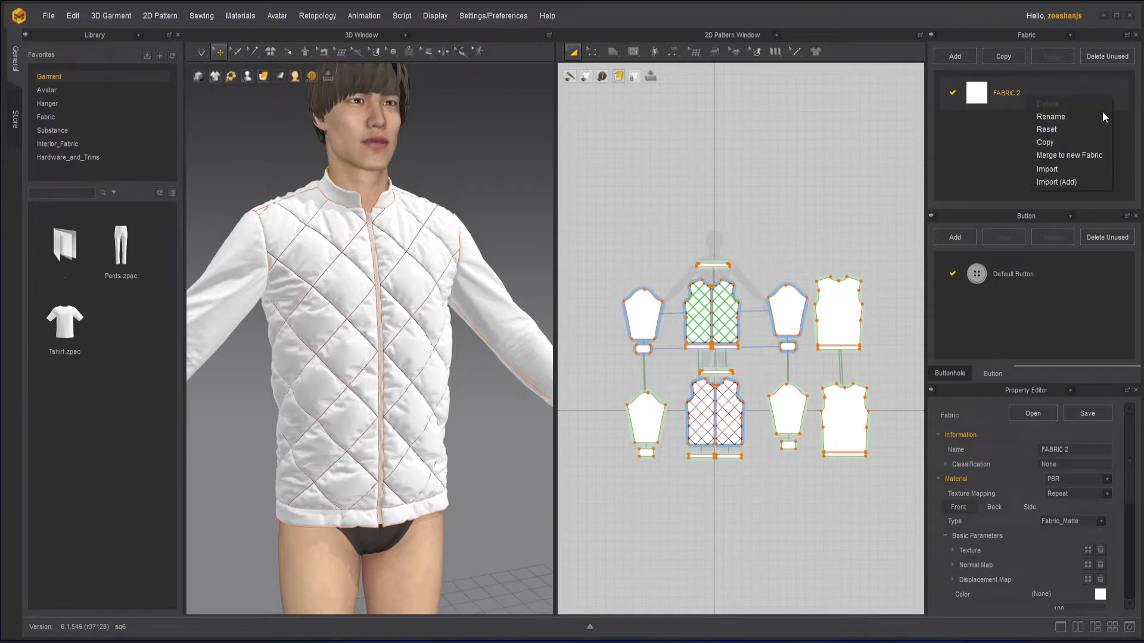
left_click(1058, 118)
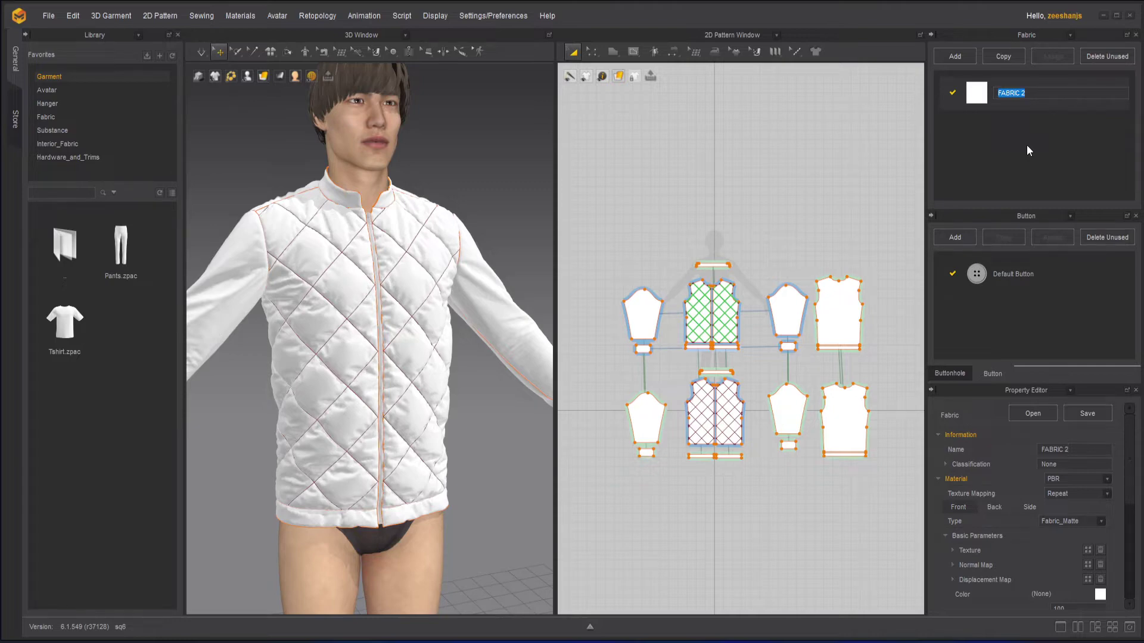
type("Bands")
key("Return")
left_click(963, 52)
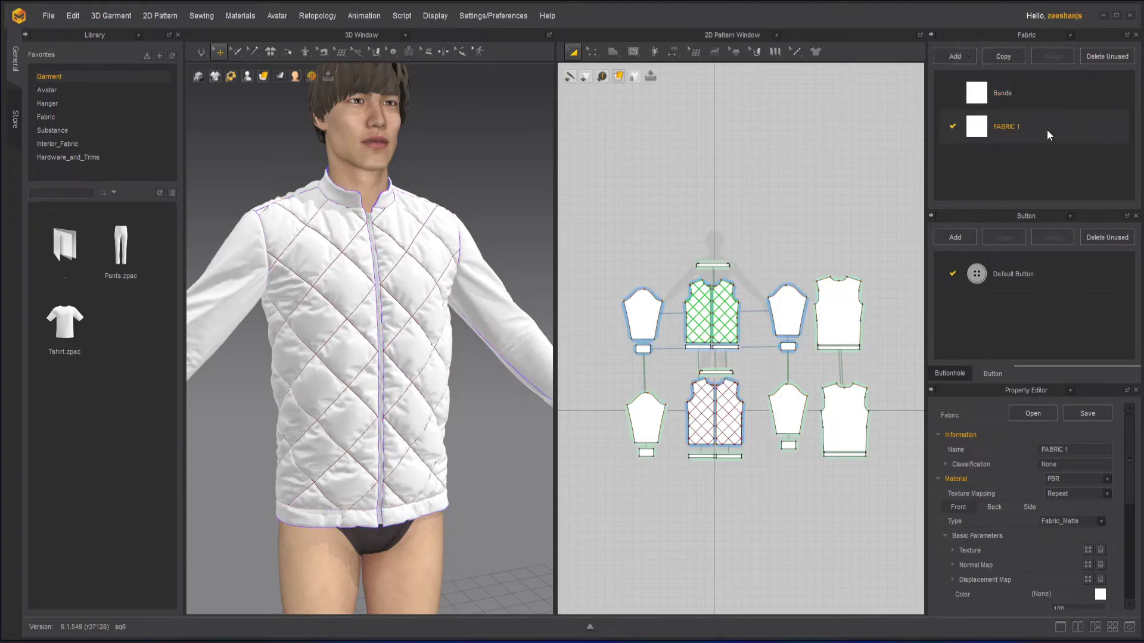
right_click(1021, 126)
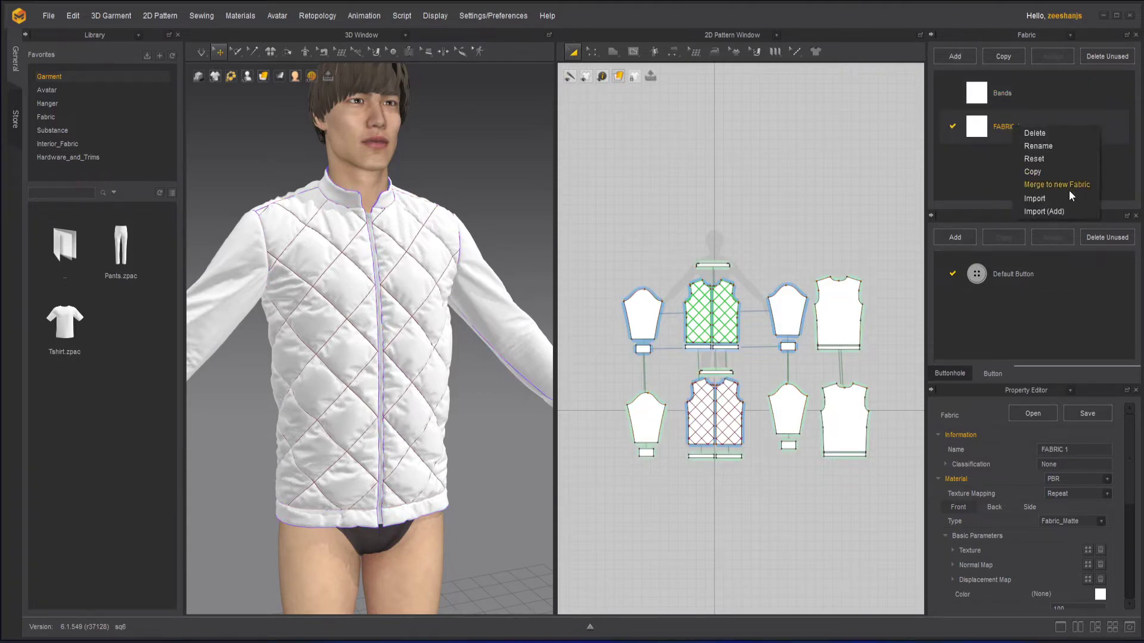
left_click(1055, 158)
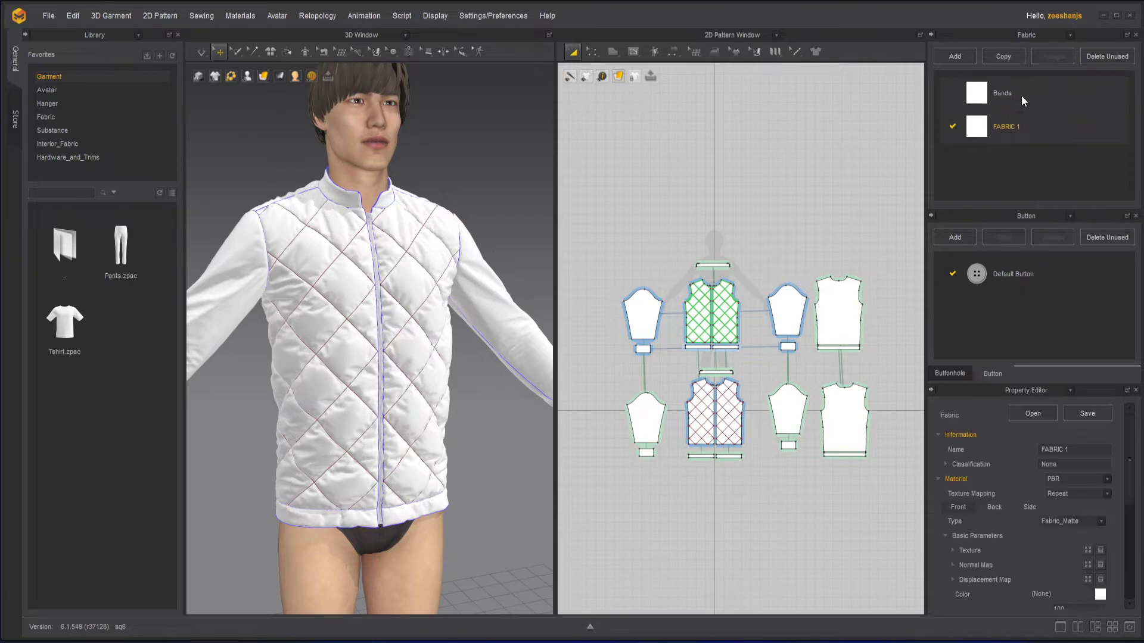
left_click(1042, 99)
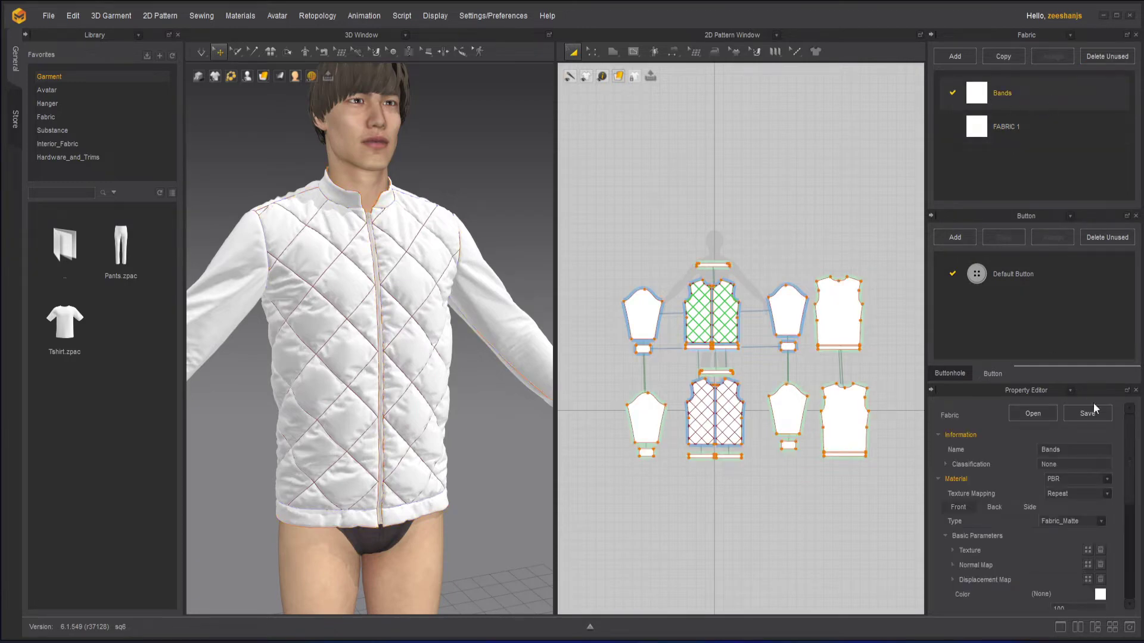
left_click_drag(1126, 472, 1135, 584)
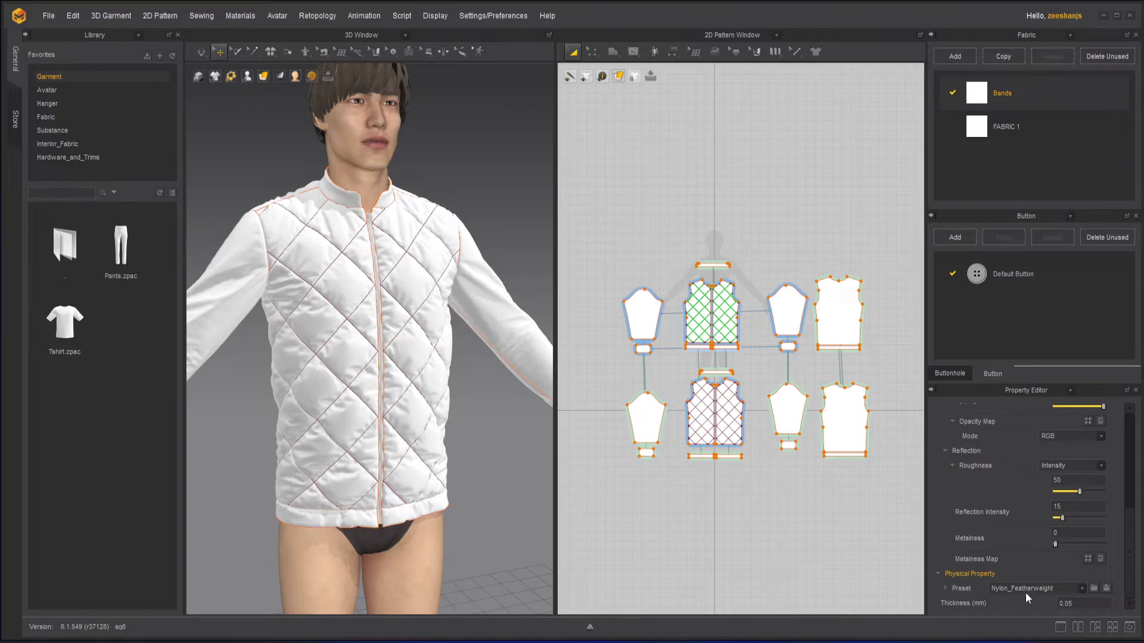
left_click_drag(1130, 551, 1132, 440)
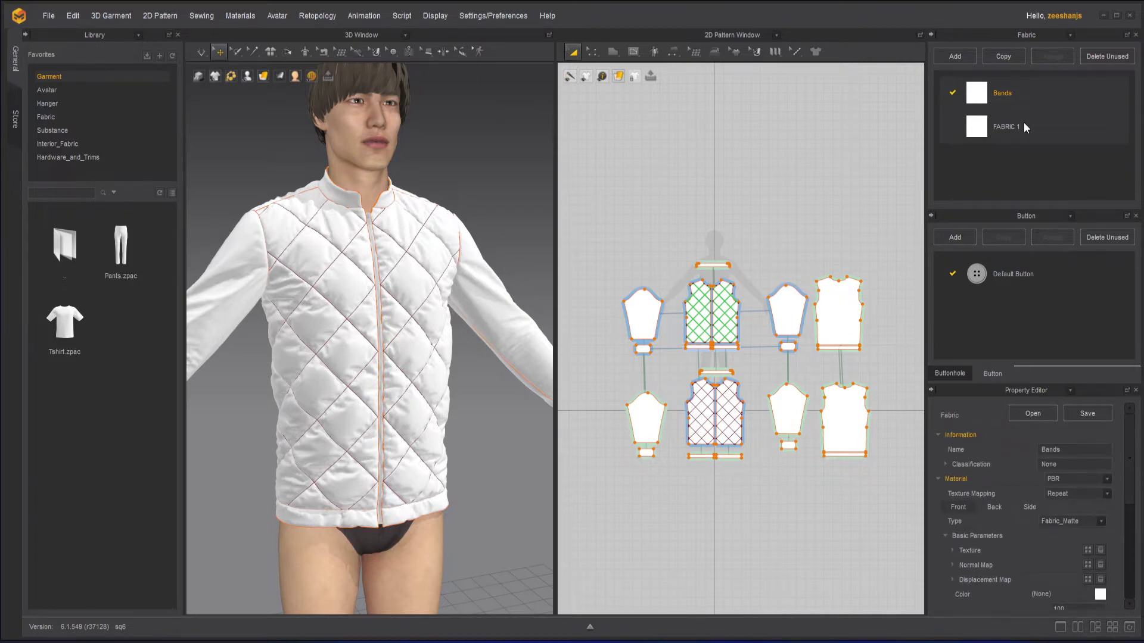
left_click(1100, 54)
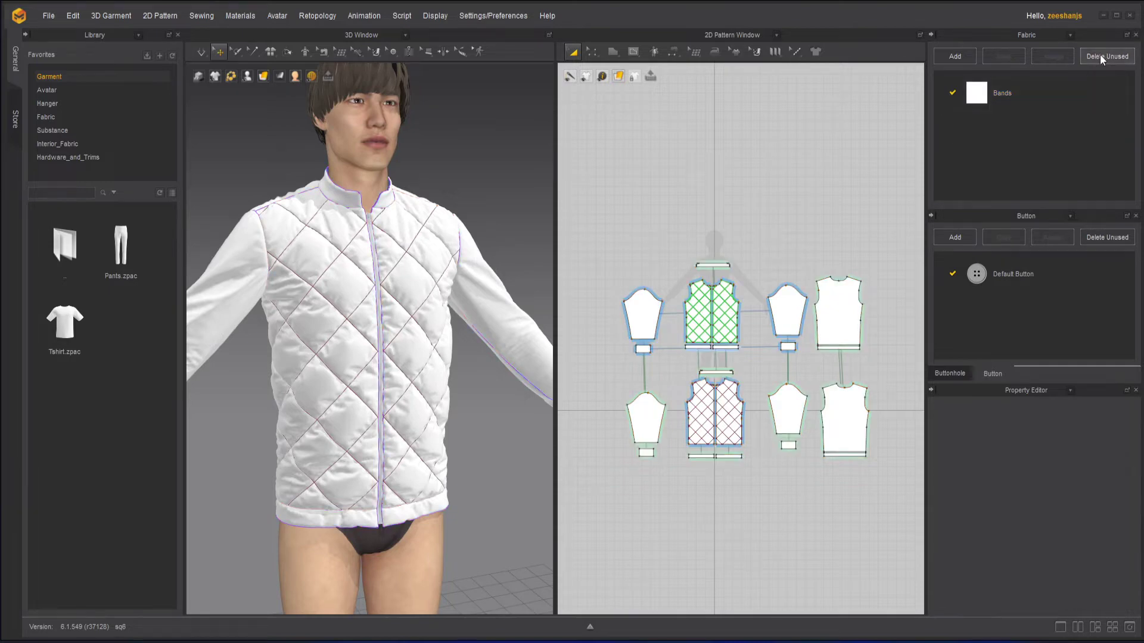
Step: Duplicate the Bands fabric and rename the copy as Pattern
left_click(1034, 95)
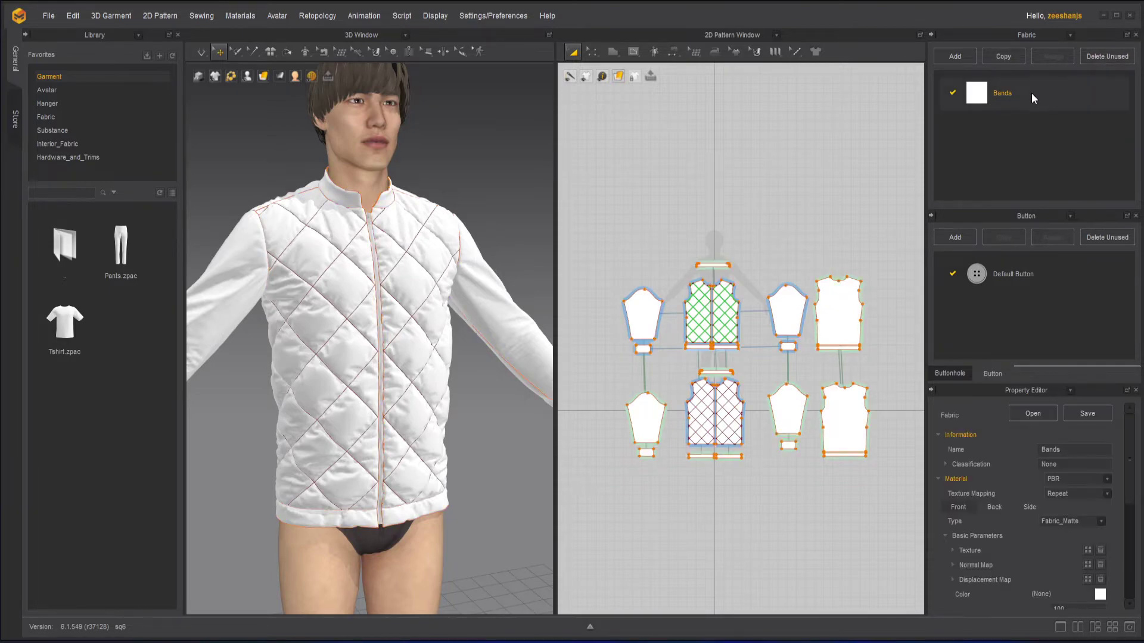
left_click(1008, 56)
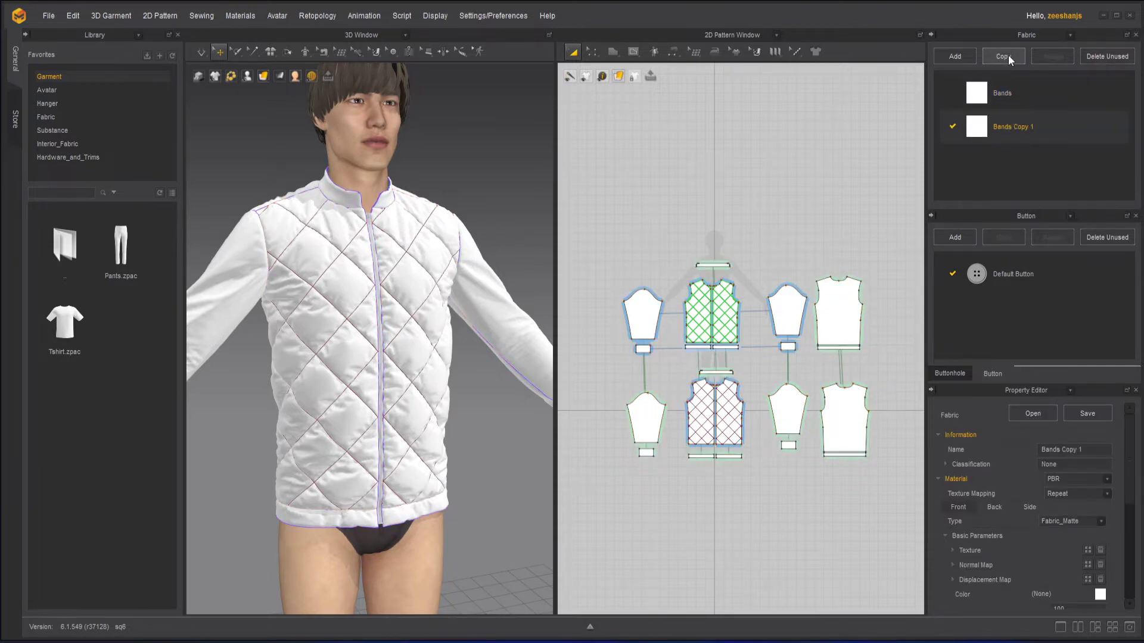
right_click(1023, 127)
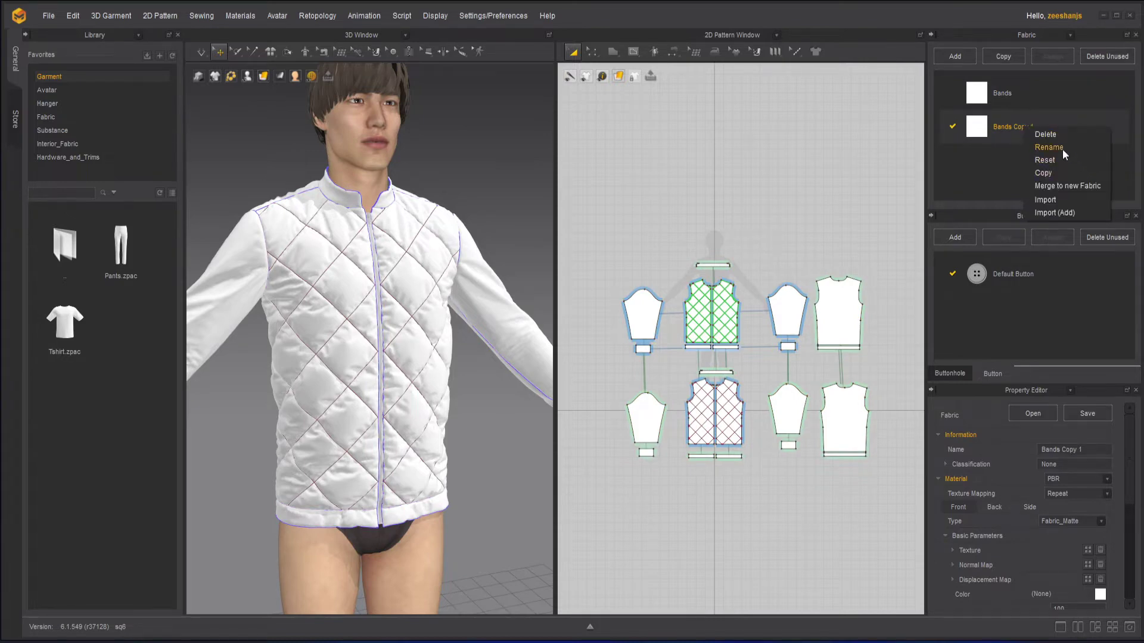
left_click(1050, 147)
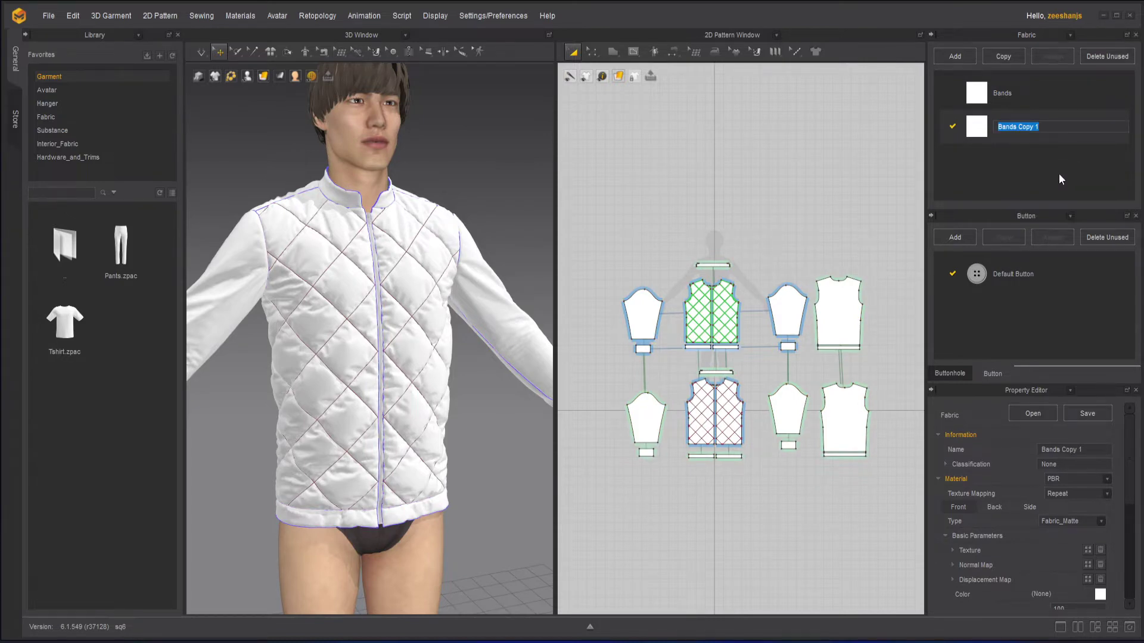
type("Pattern")
key("Return")
Step: Set the Bands fabric's color to the dark blue palette swatch 0F3365
left_click(1046, 96)
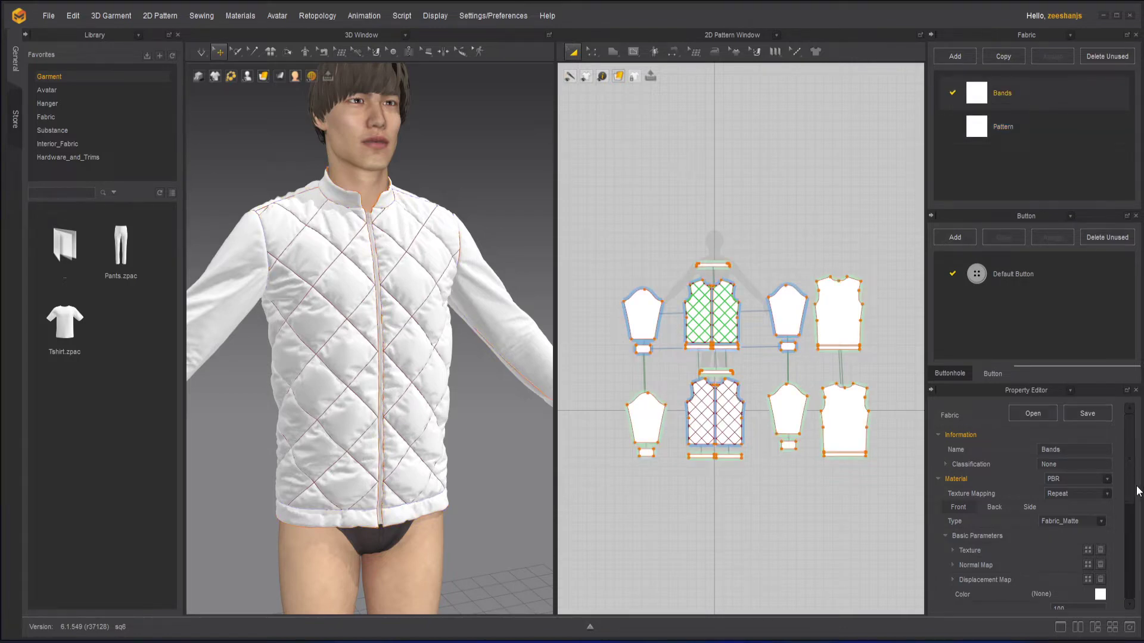
scroll(1101, 507, "down", 3)
left_click(1099, 503)
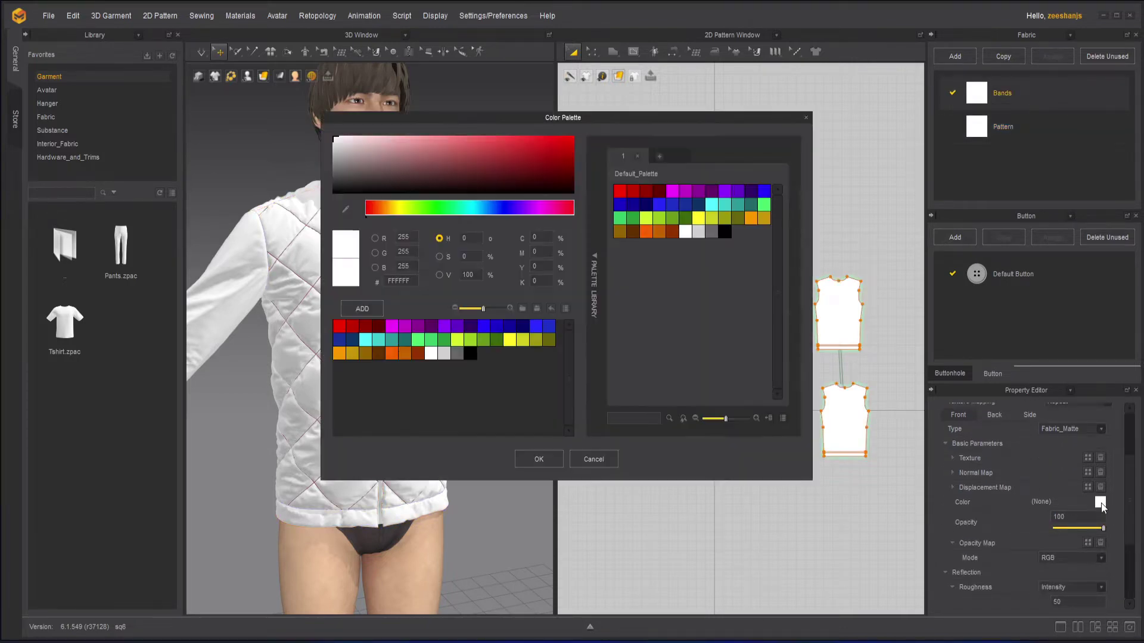
left_click(352, 340)
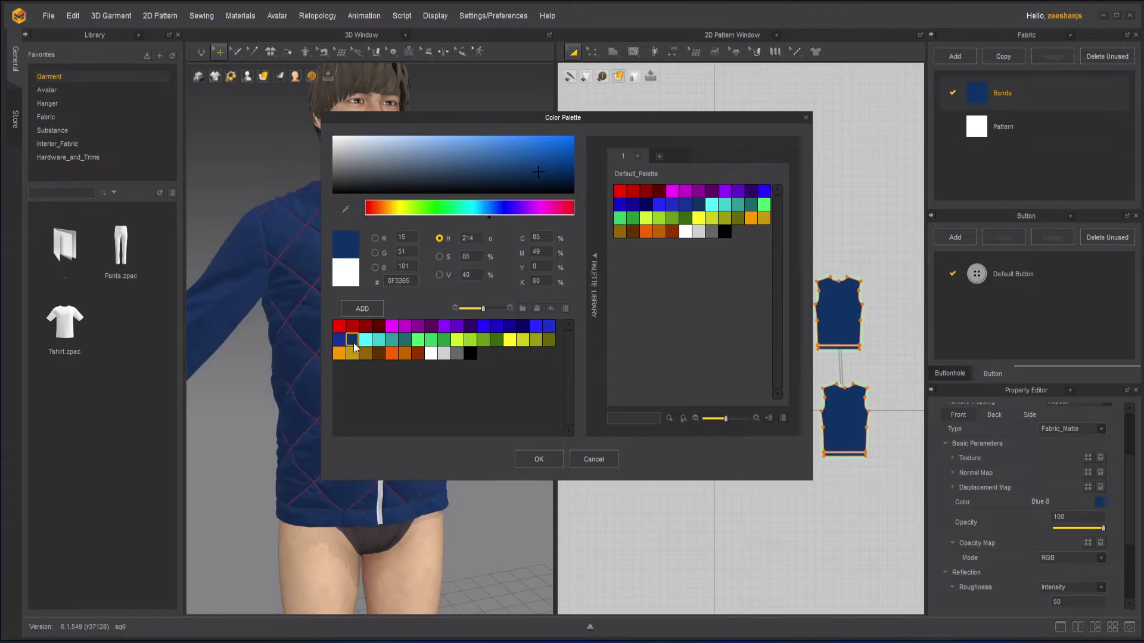
left_click(538, 459)
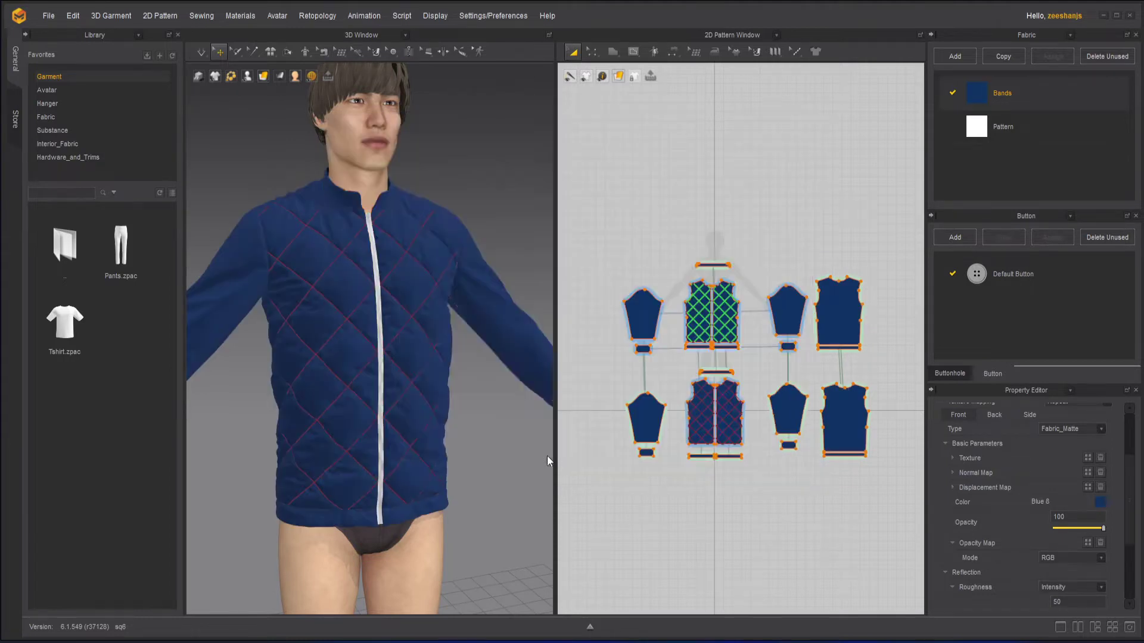
mouse_move(467, 462)
right_mouse_down()
mouse_move(624, 456)
mouse_move(476, 468)
right_mouse_up()
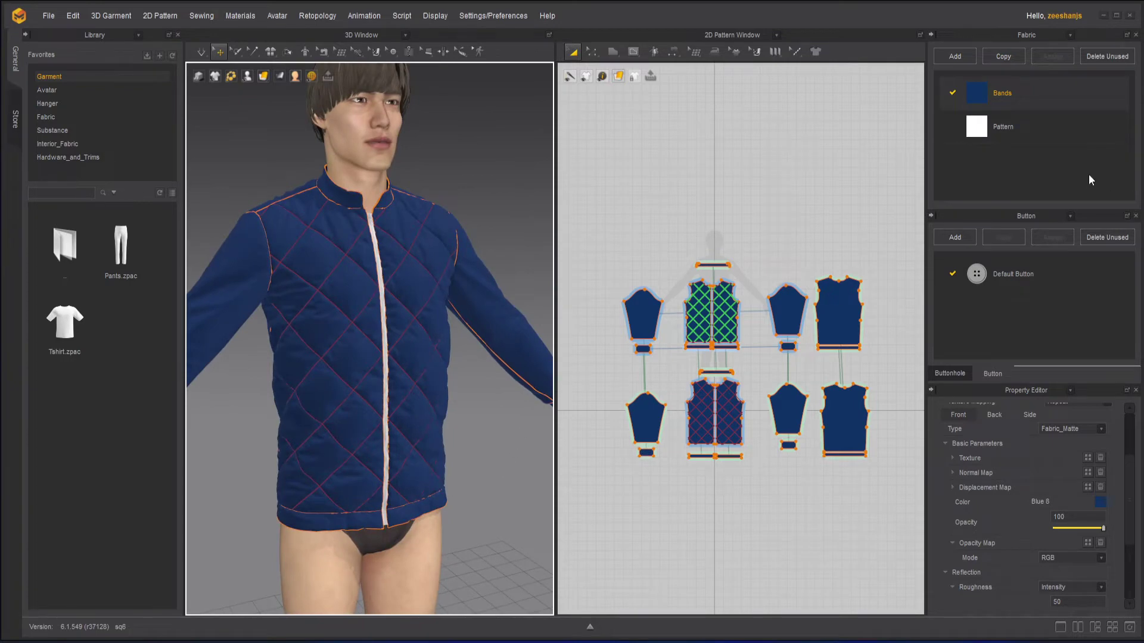
Step: Make the white Pattern fabric the active one in the fabric list
left_click(1041, 130)
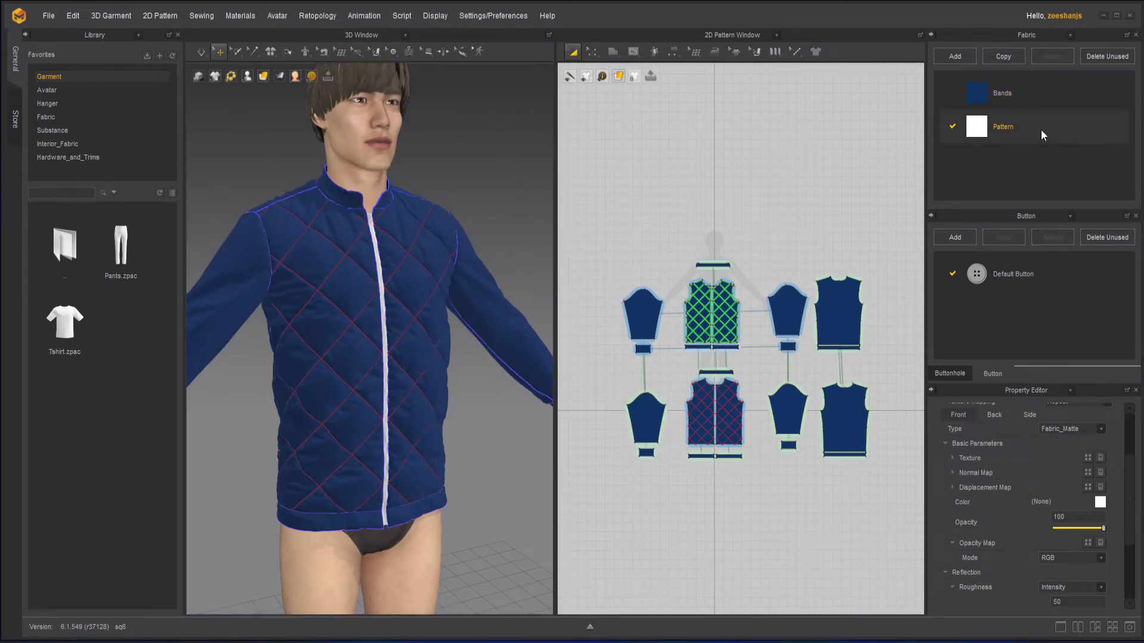
scroll(769, 309, "up", 3)
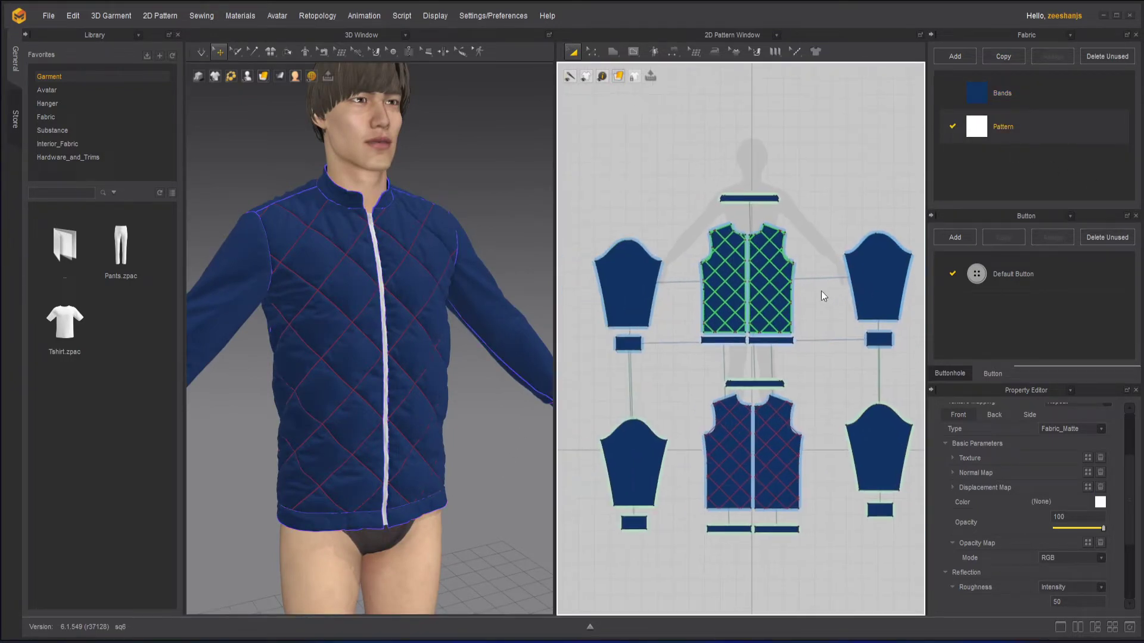
right_click_drag(821, 290, 835, 303)
left_click(643, 295)
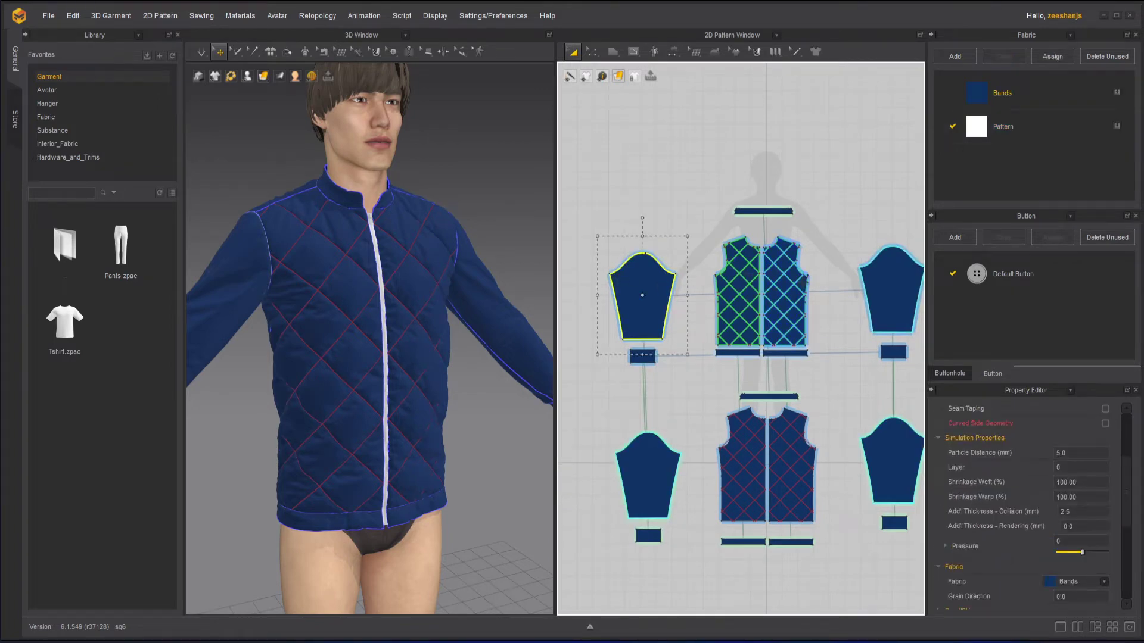
scroll(805, 289, "up", 2)
left_click(809, 342)
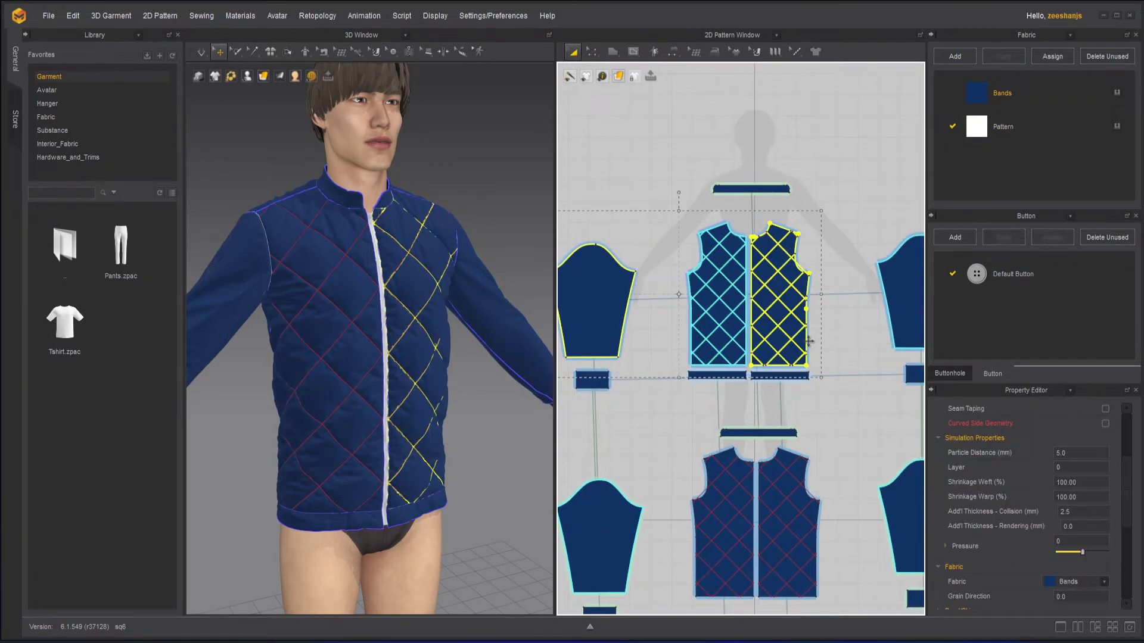
left_click(895, 288, "shift")
scroll(778, 383, "down", 3)
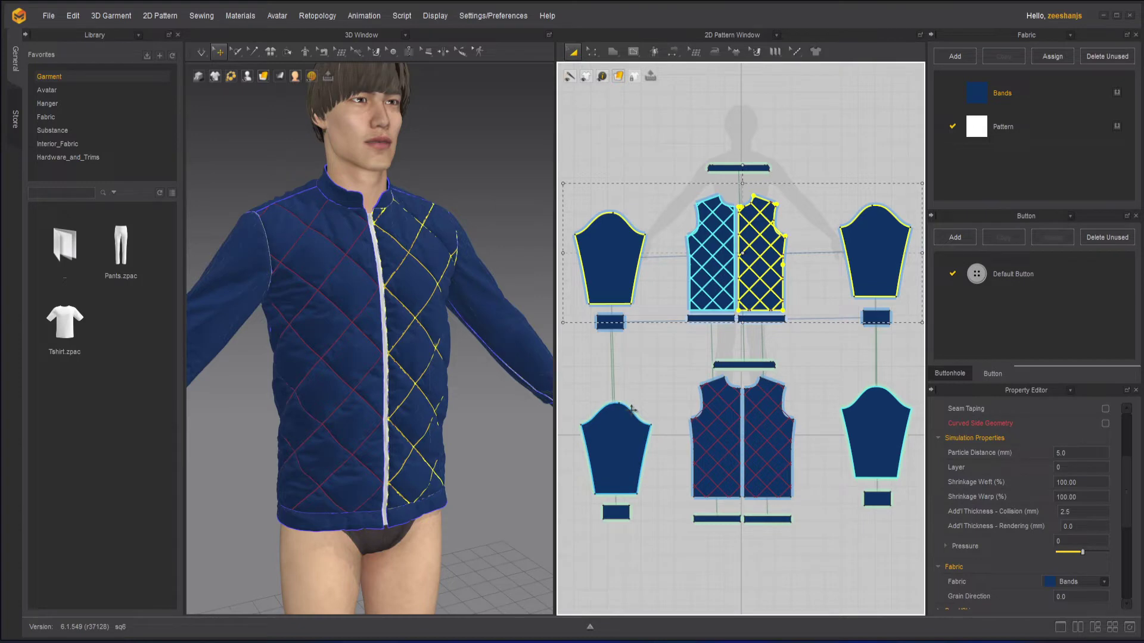
Step: Assign the Pattern fabric to the lower set's two sleeves, two quilted front pieces and back piece, leaving out the bands
left_click(633, 409)
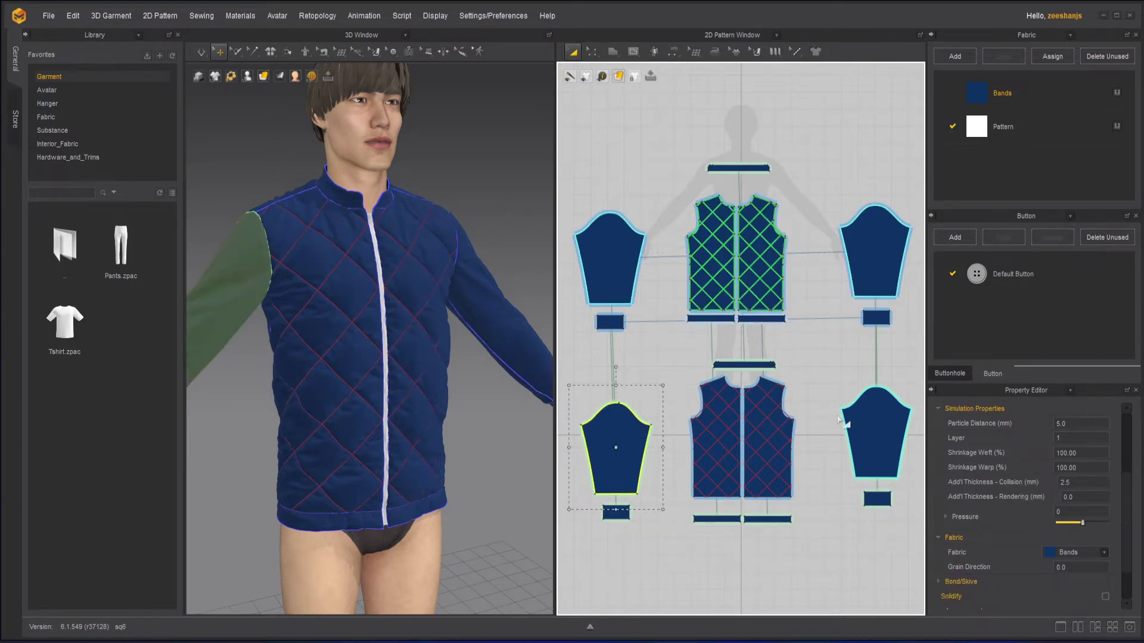
left_click(794, 471, "shift")
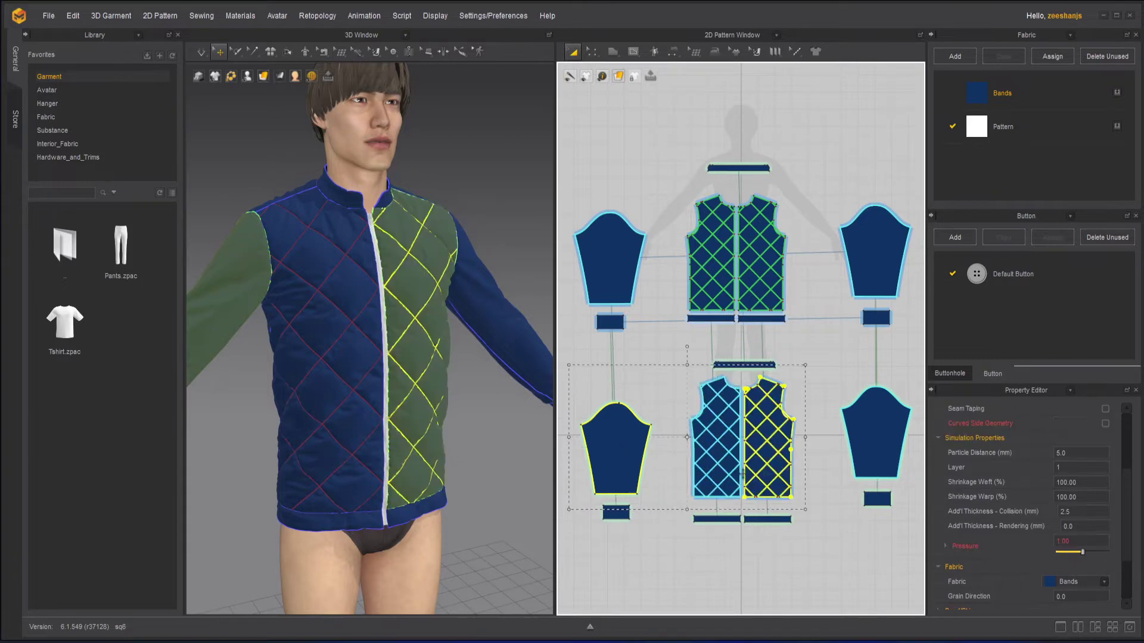
left_click(848, 441, "shift")
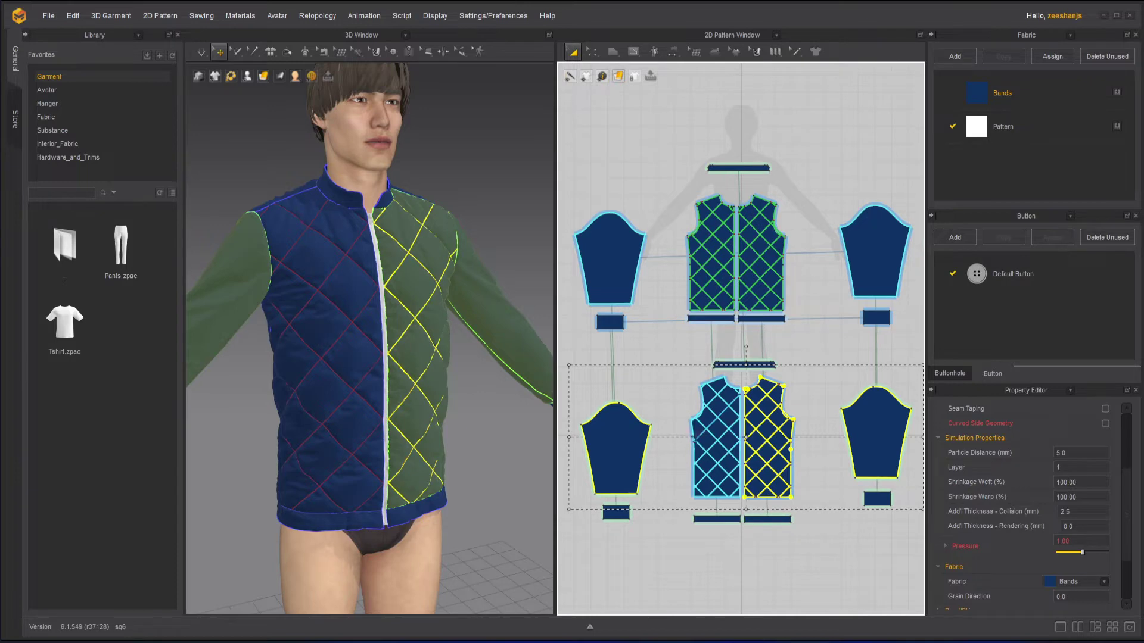
left_click(690, 428, "shift")
scroll(789, 440, "down", 4)
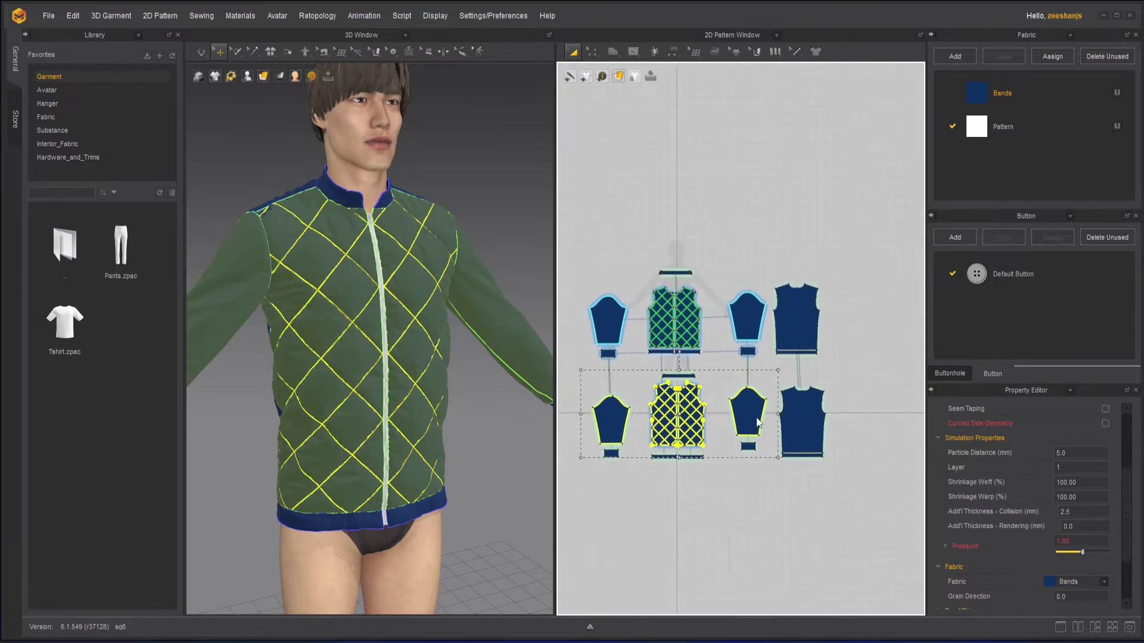
scroll(817, 441, "up", 4)
left_click(837, 435, "shift")
right_click_drag(510, 459, 410, 303)
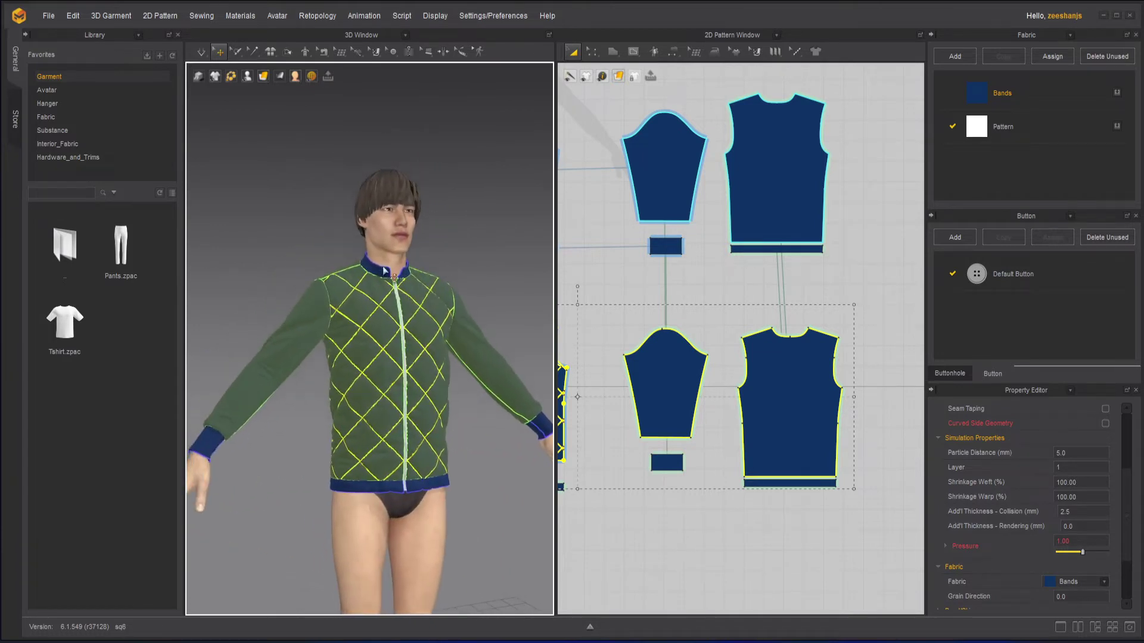
scroll(674, 429, "up", 4)
scroll(670, 438, "down", 5)
right_click_drag(668, 436, 761, 403)
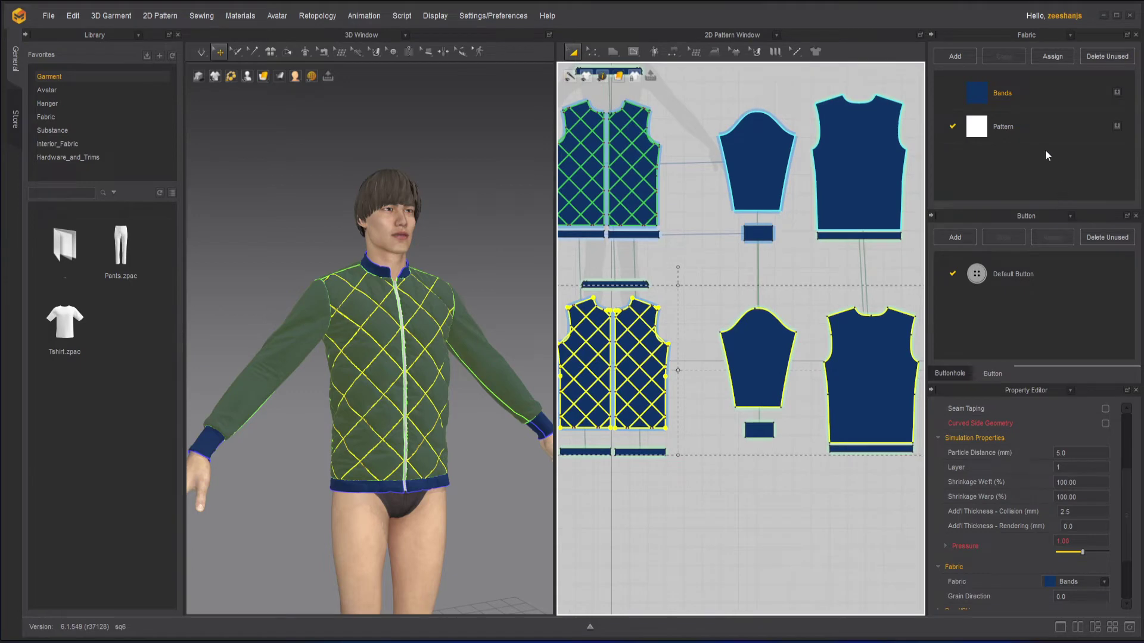
left_click(1117, 127)
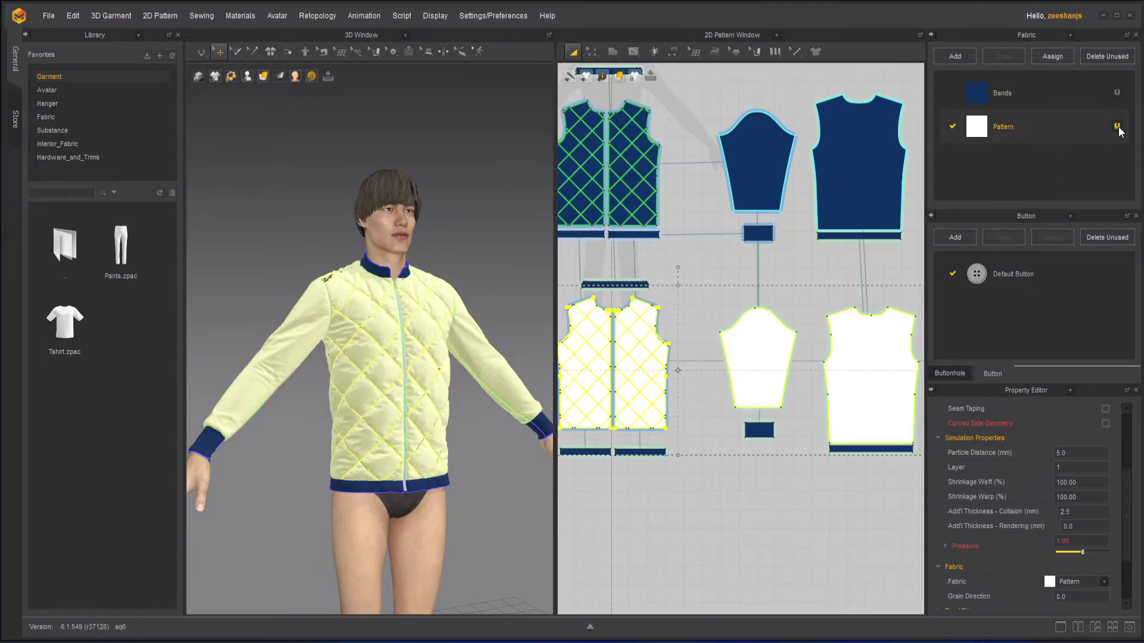
left_click(485, 507)
right_click_drag(501, 498, 470, 441)
Step: Run the garment simulation to settle the jacket's outer layer around the shoulders and front
left_click(201, 52)
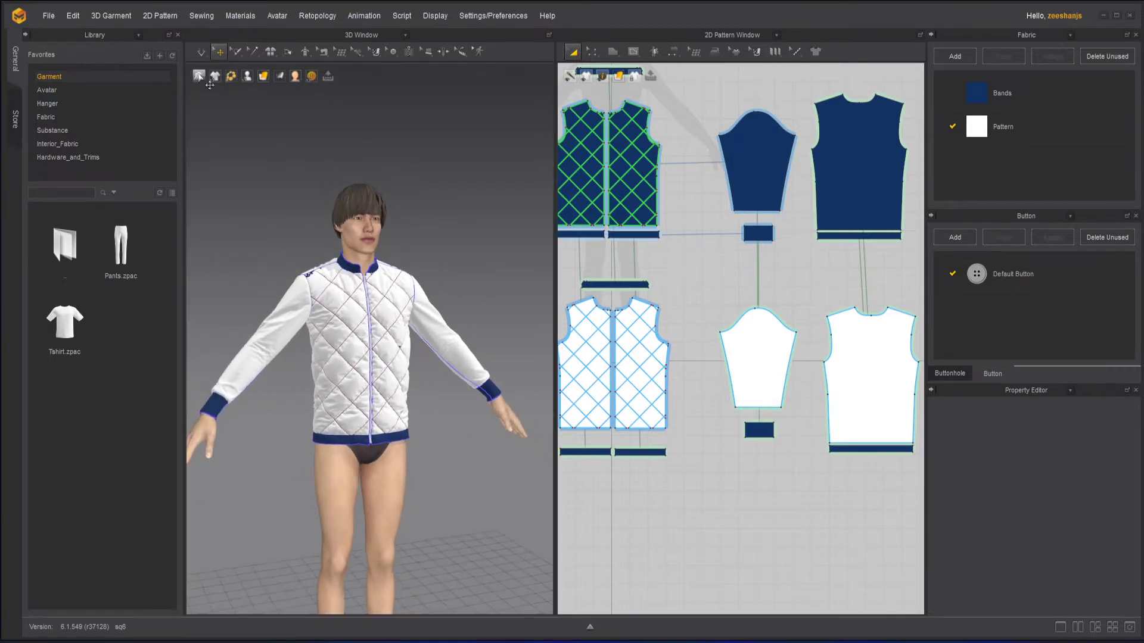
left_click(403, 185)
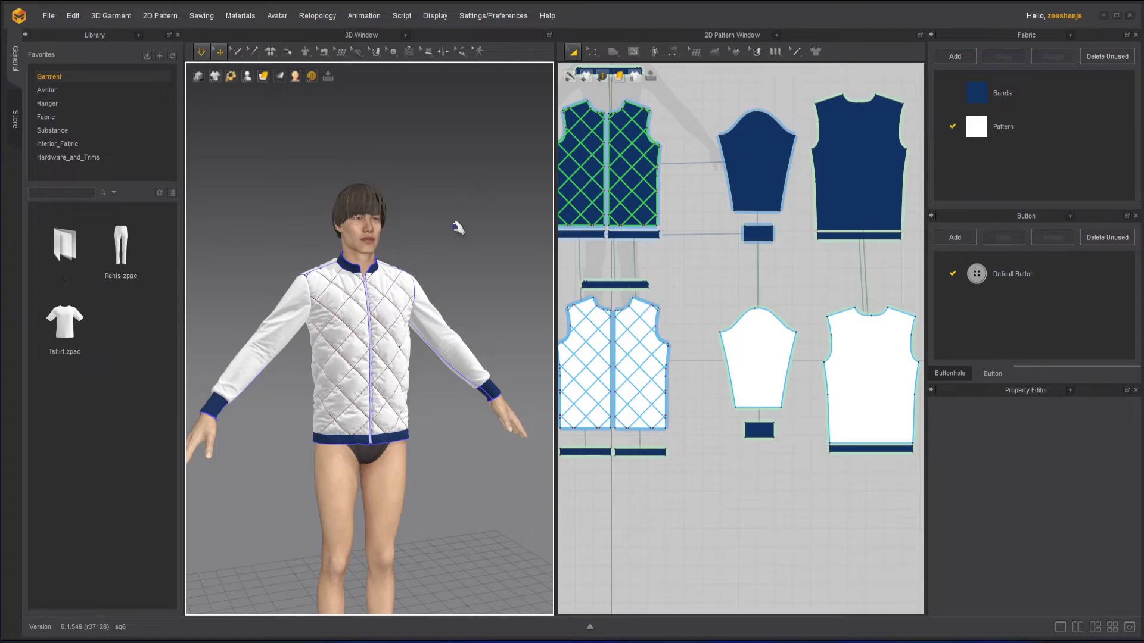
key("space")
right_click_drag(437, 225, 462, 263)
key("space")
scroll(291, 299, "up", 5)
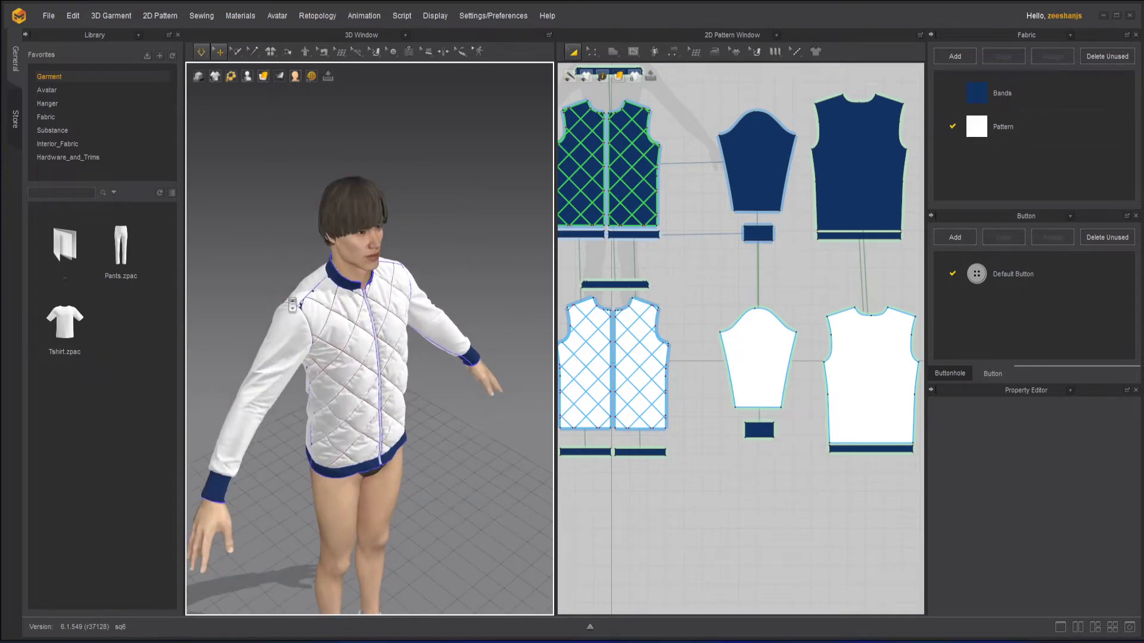
scroll(317, 328, "down", 5)
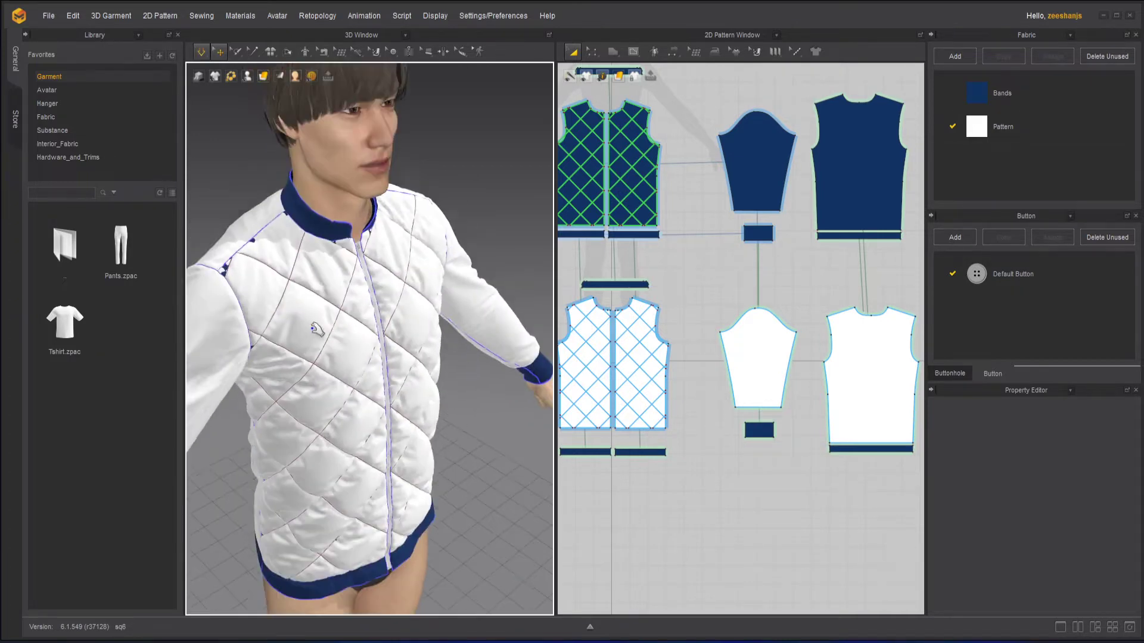
right_click_drag(268, 349, 357, 355)
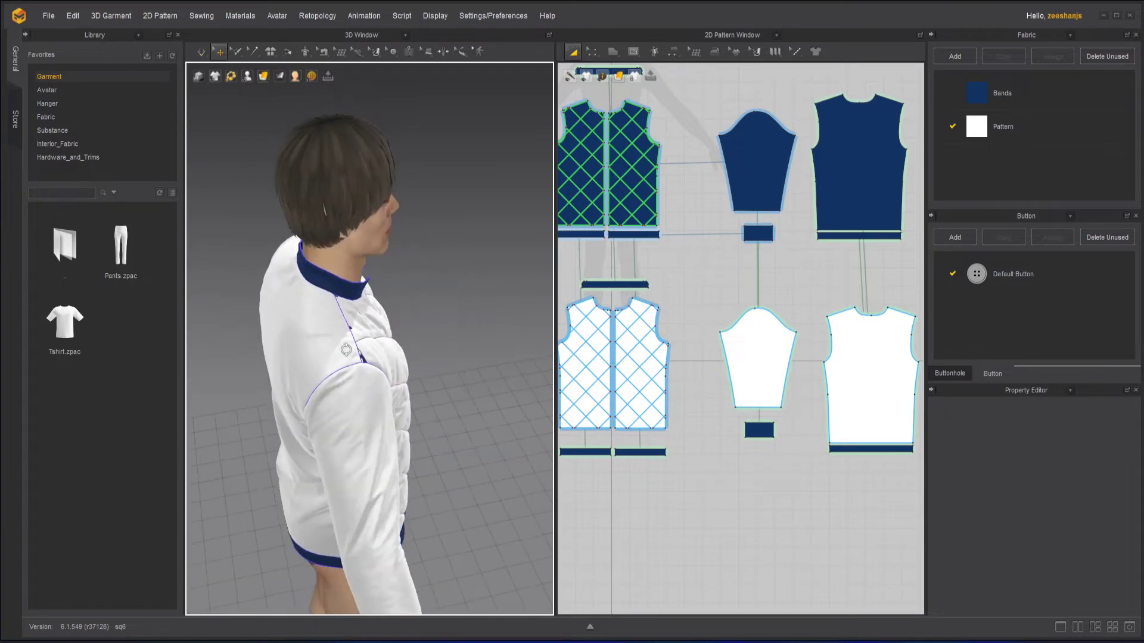
Step: Pull the quilted front panel into place near the wearer's right shoulder while simulating
left_click(374, 353)
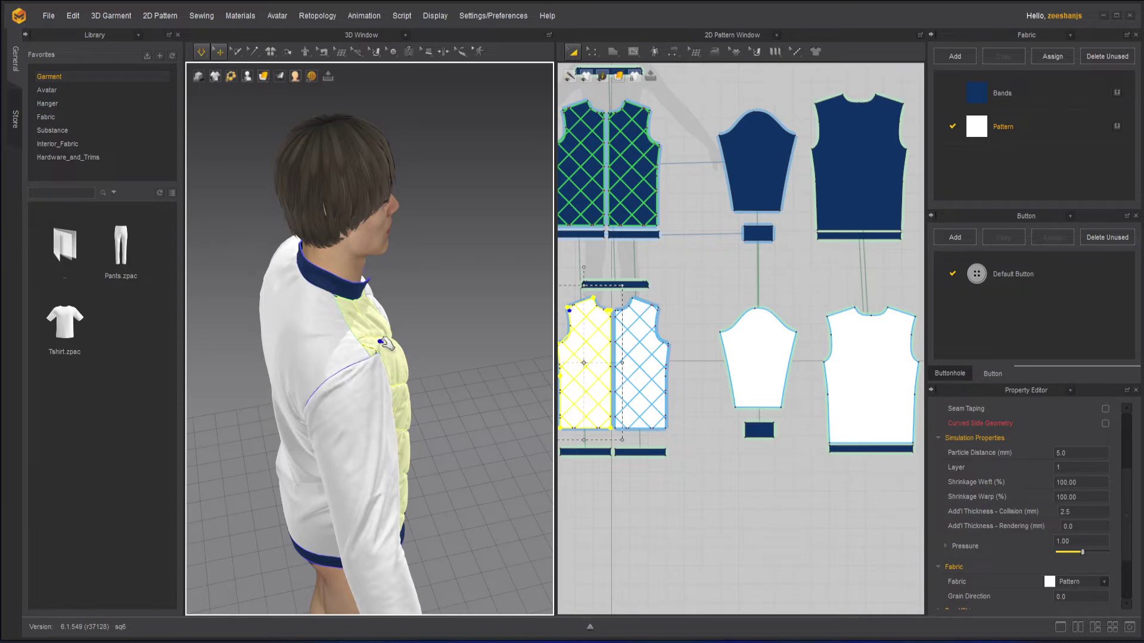
left_click(469, 326)
right_click_drag(490, 358, 442, 388)
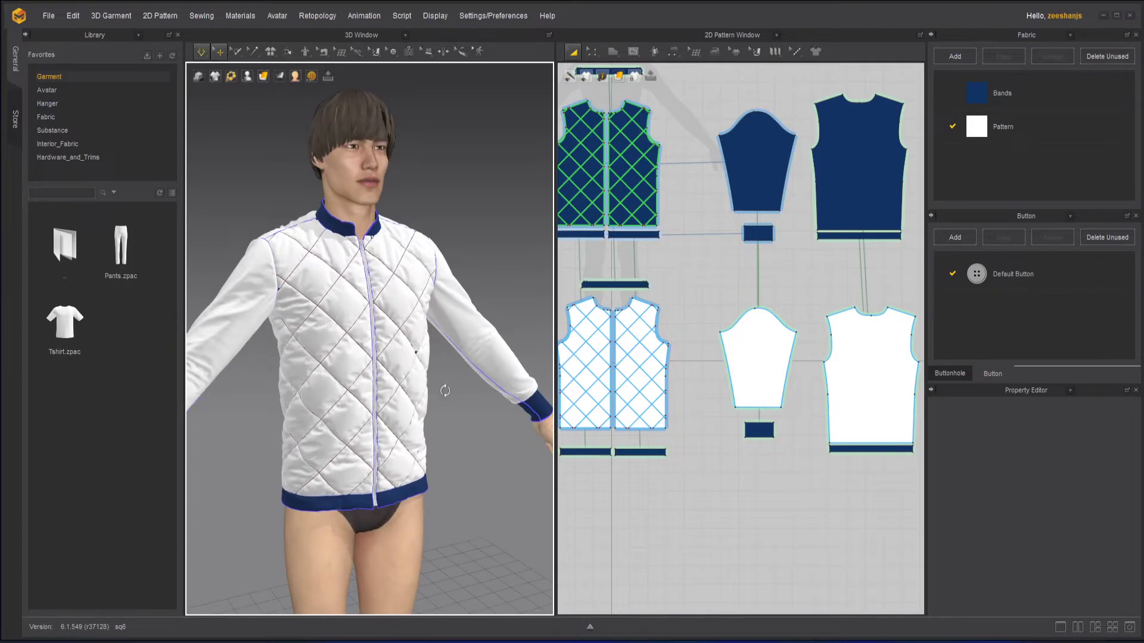
scroll(447, 391, "up", 3)
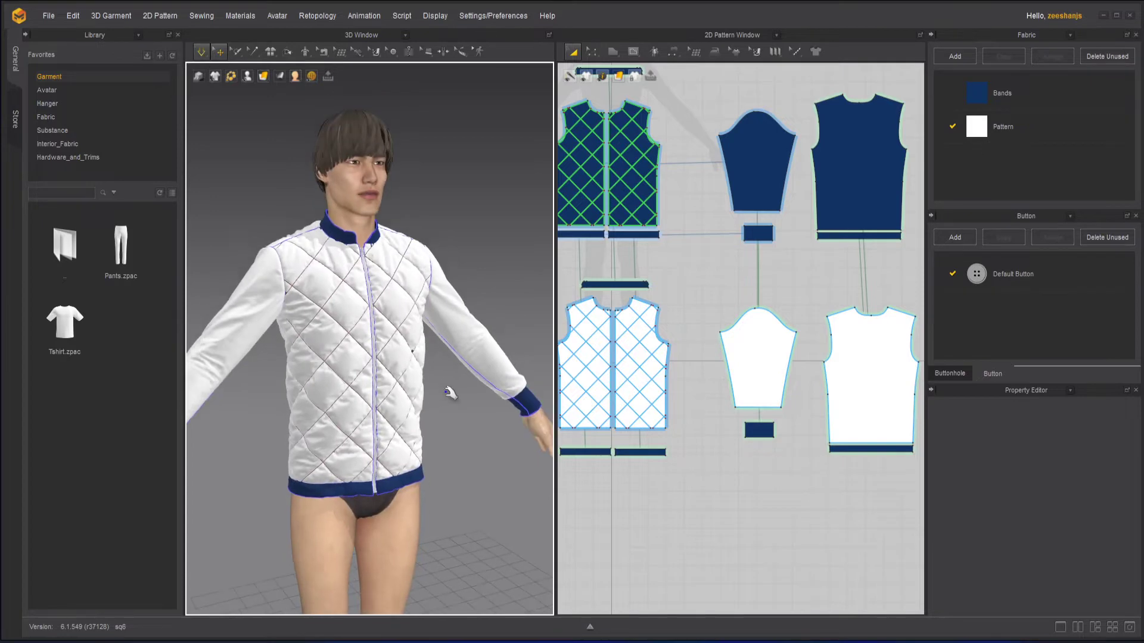
Step: Tug the quilted front panel on the wearer's left side outward at the side seam while simulating
left_click(425, 359)
left_click(460, 388)
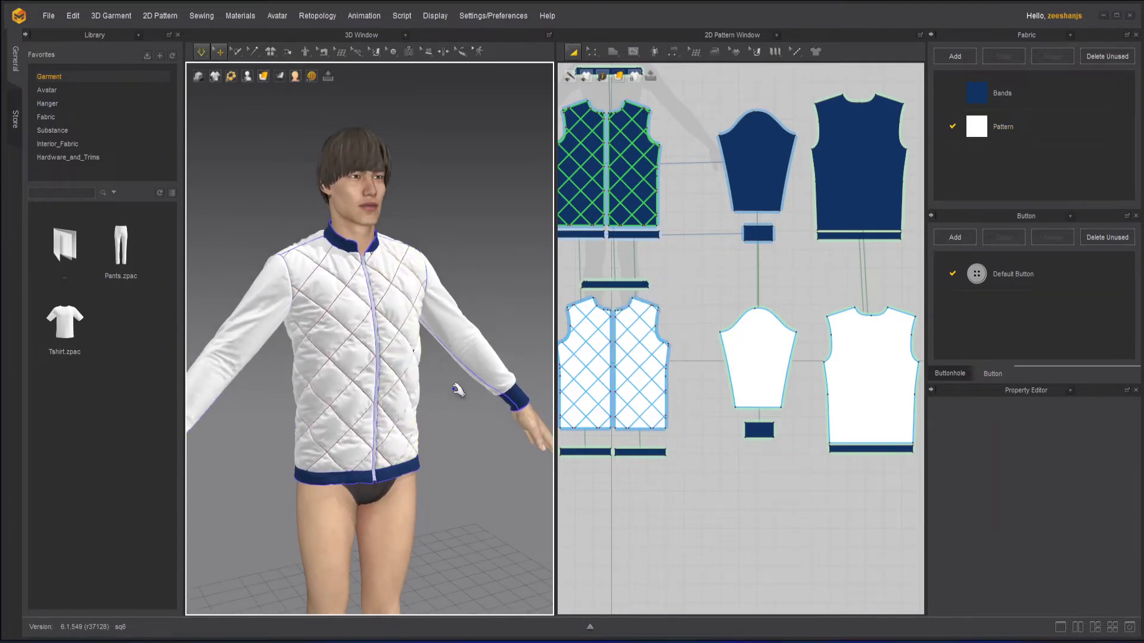
left_click(424, 356)
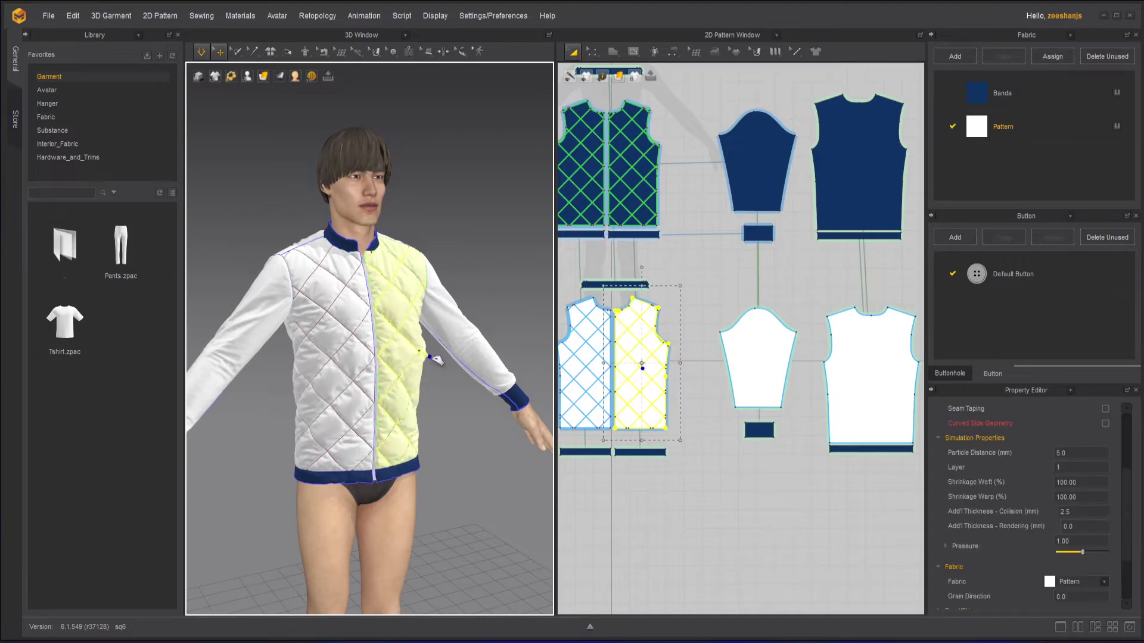
left_click(426, 354)
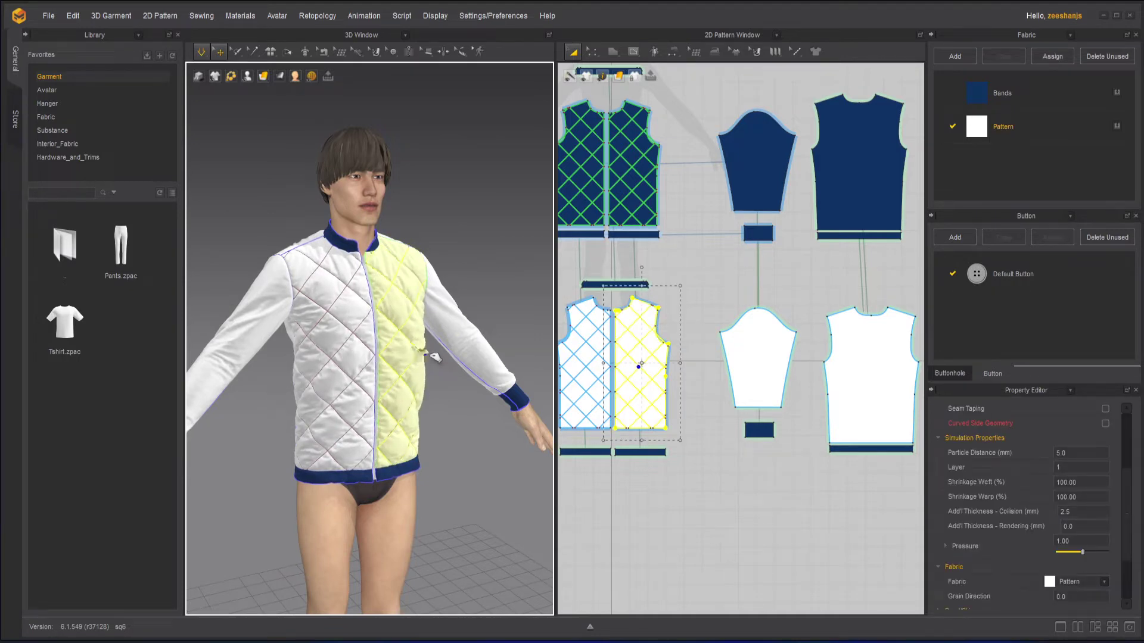
left_click(452, 388)
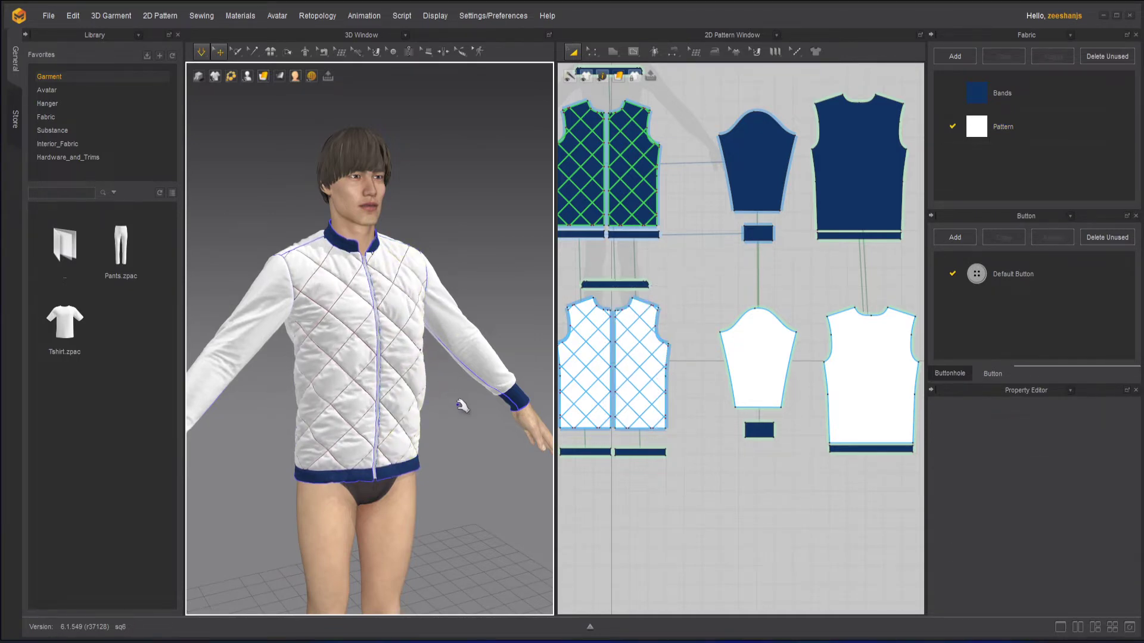
Step: Apply Superimpose (Over) to both white quilted front panels, one after the other
key("2")
right_click_drag(459, 412, 422, 404)
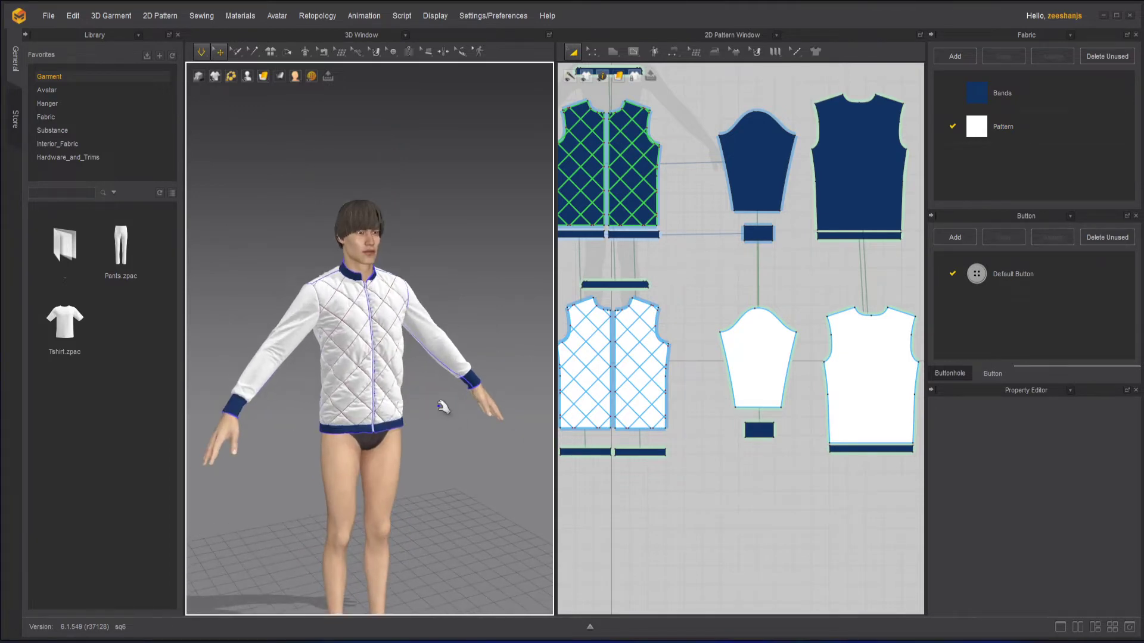
key("8")
right_click_drag(537, 395, 453, 391)
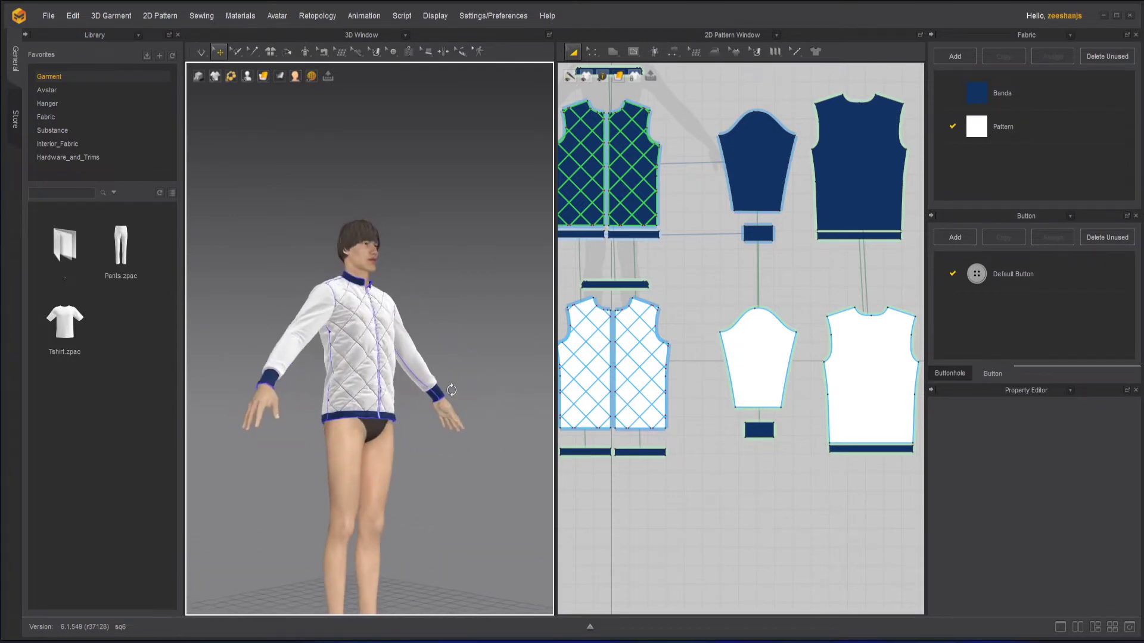
scroll(309, 342, "up", 5)
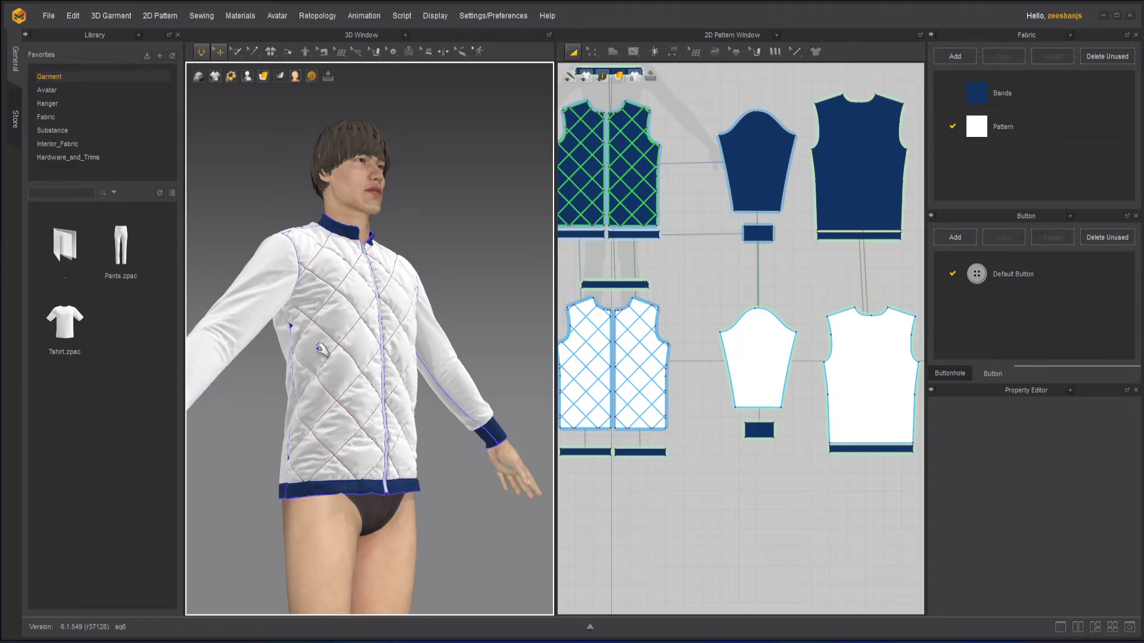
left_click(321, 350)
right_click(318, 351)
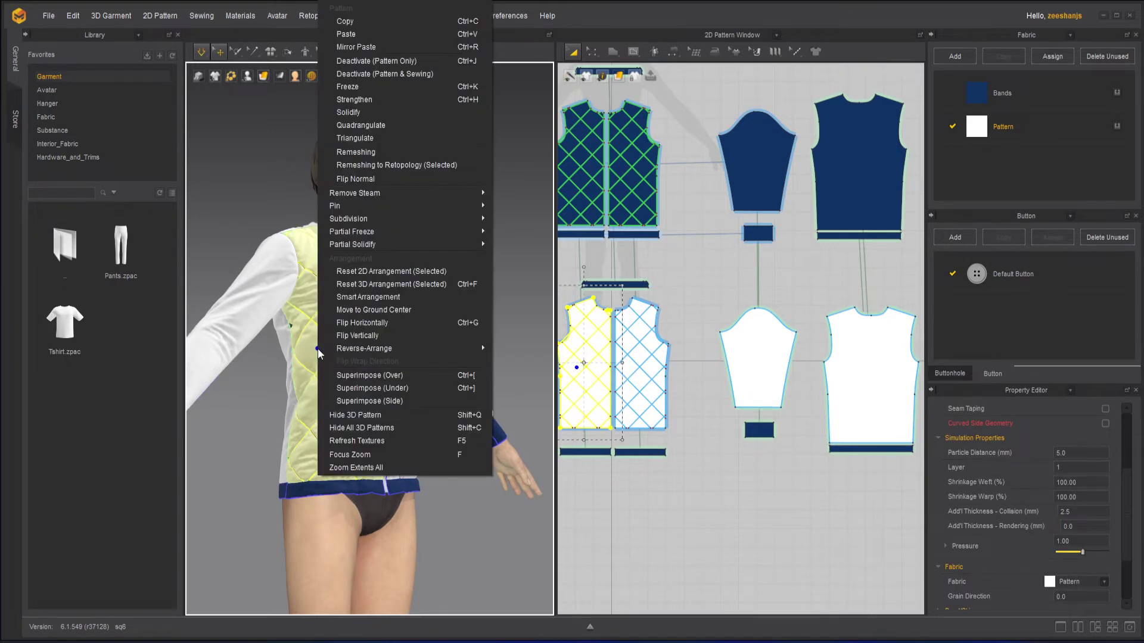
left_click(391, 376)
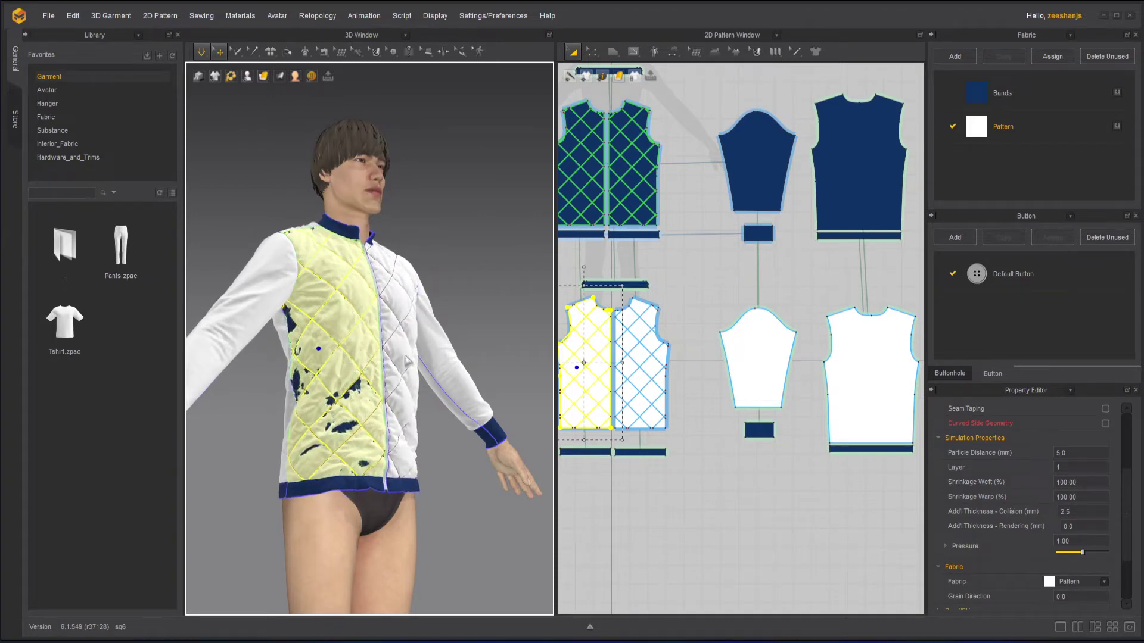
left_click(407, 356)
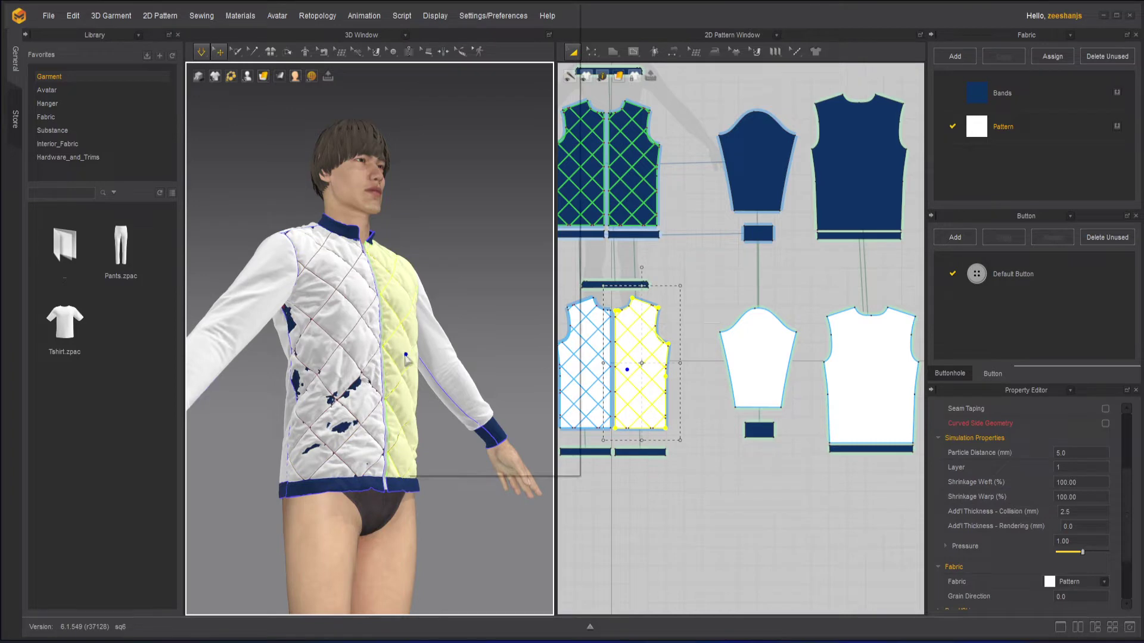
right_click(407, 358)
left_click(481, 374)
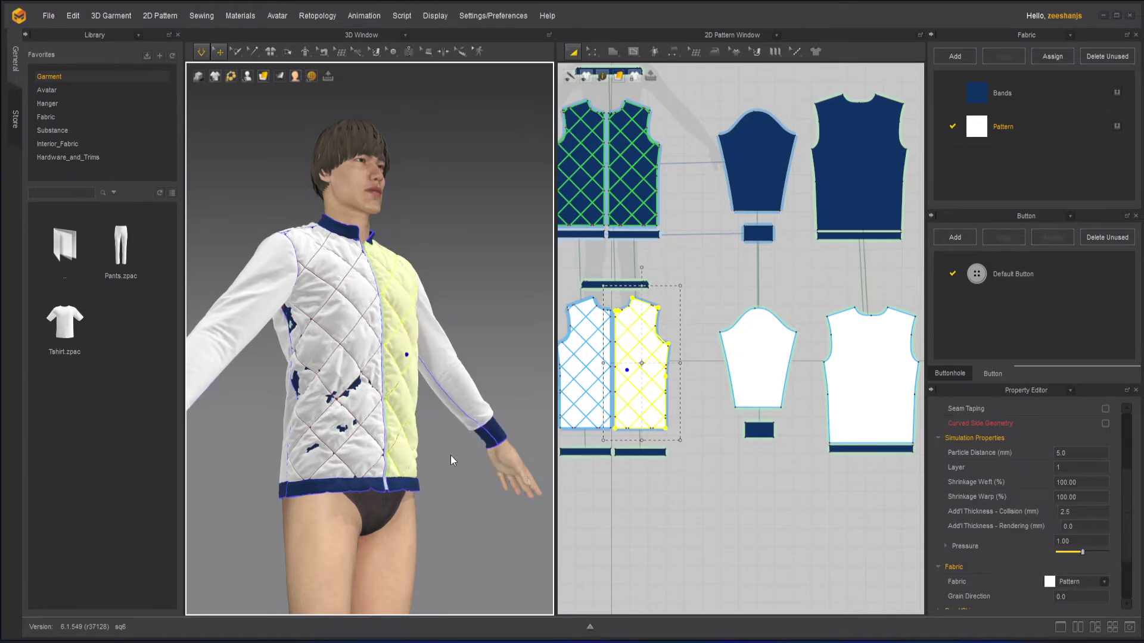
Step: Simulate the jacket to settle the superimposed front panels, ending with the simulation stopped
key("space")
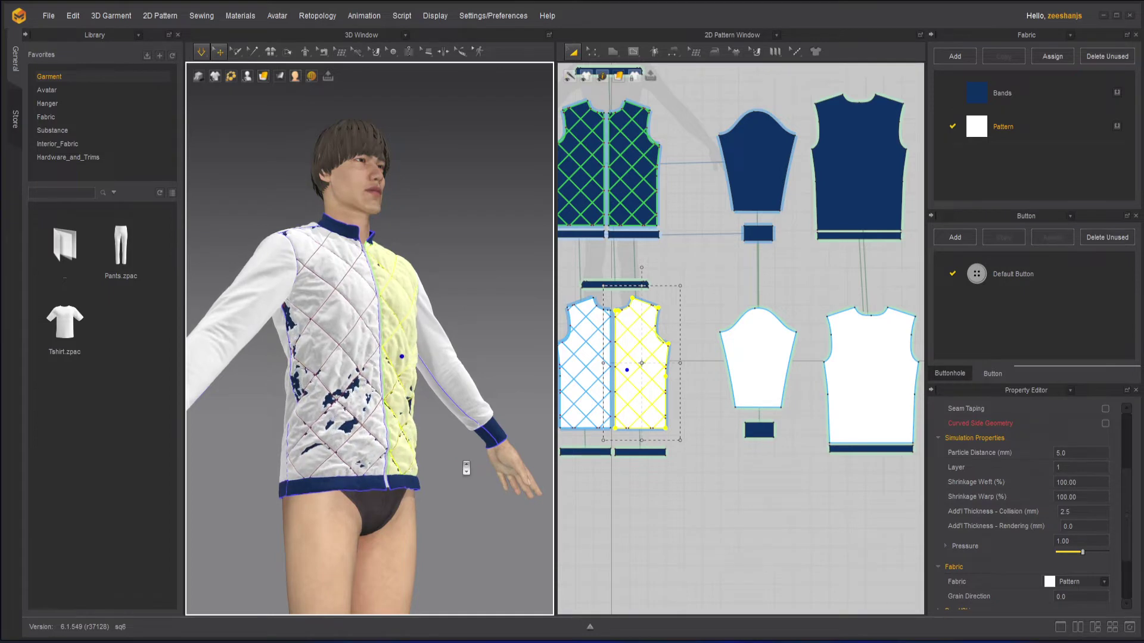
scroll(466, 464, "down", 2)
scroll(467, 468, "down", 2)
key("space")
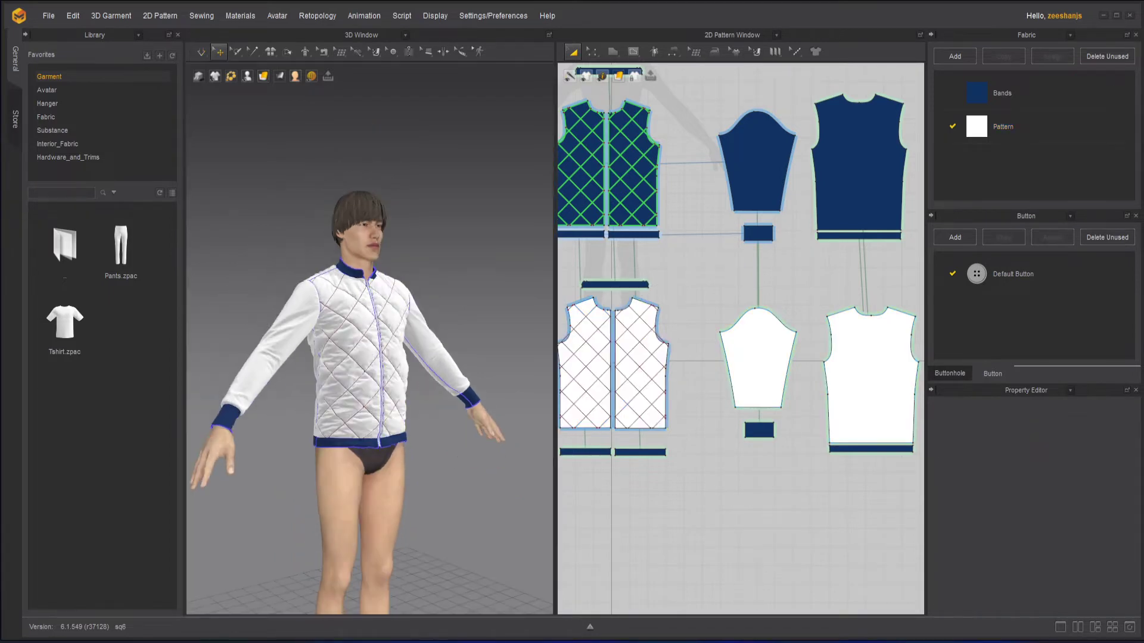
Step: Set the Pattern fabric's material type to Substance
left_click(1051, 127)
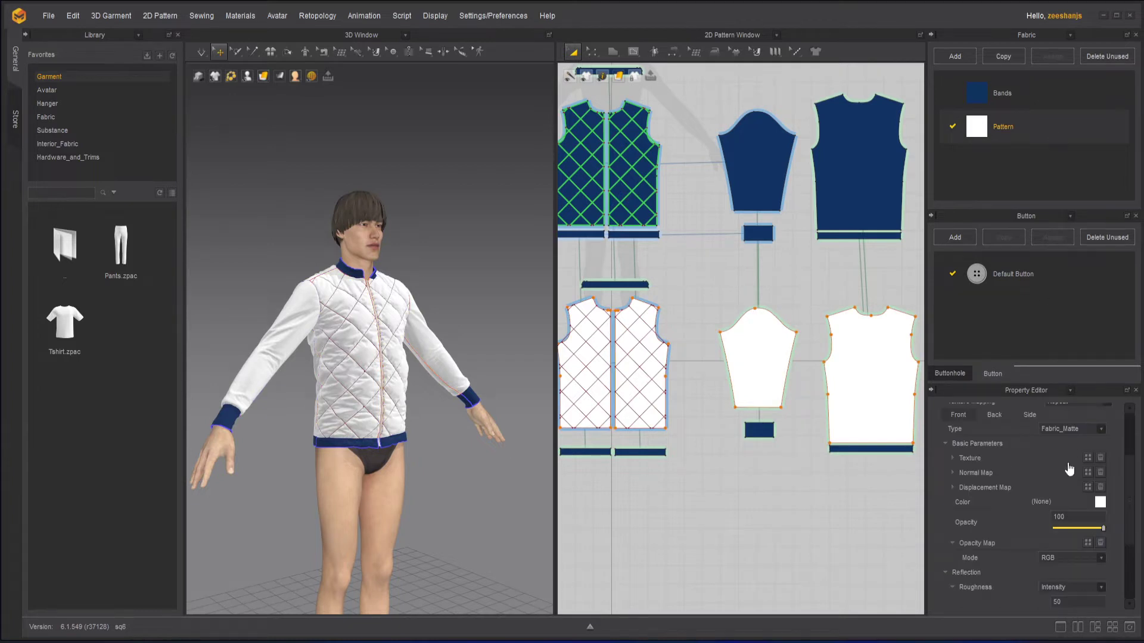
left_click_drag(1129, 492, 1127, 446)
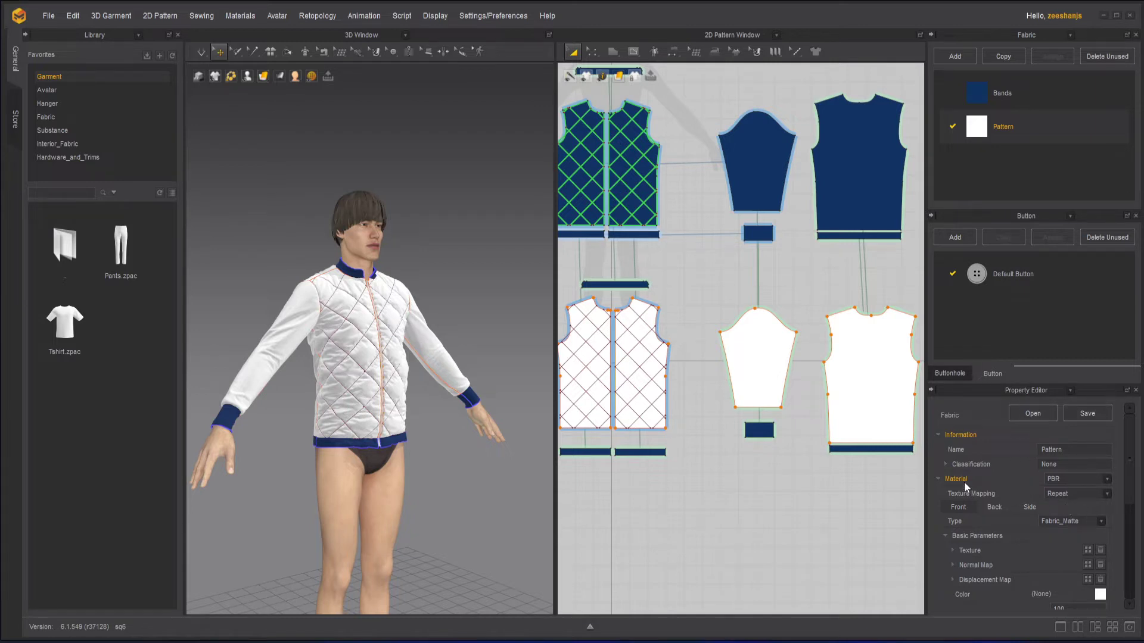
left_click(1107, 480)
left_click(1077, 498)
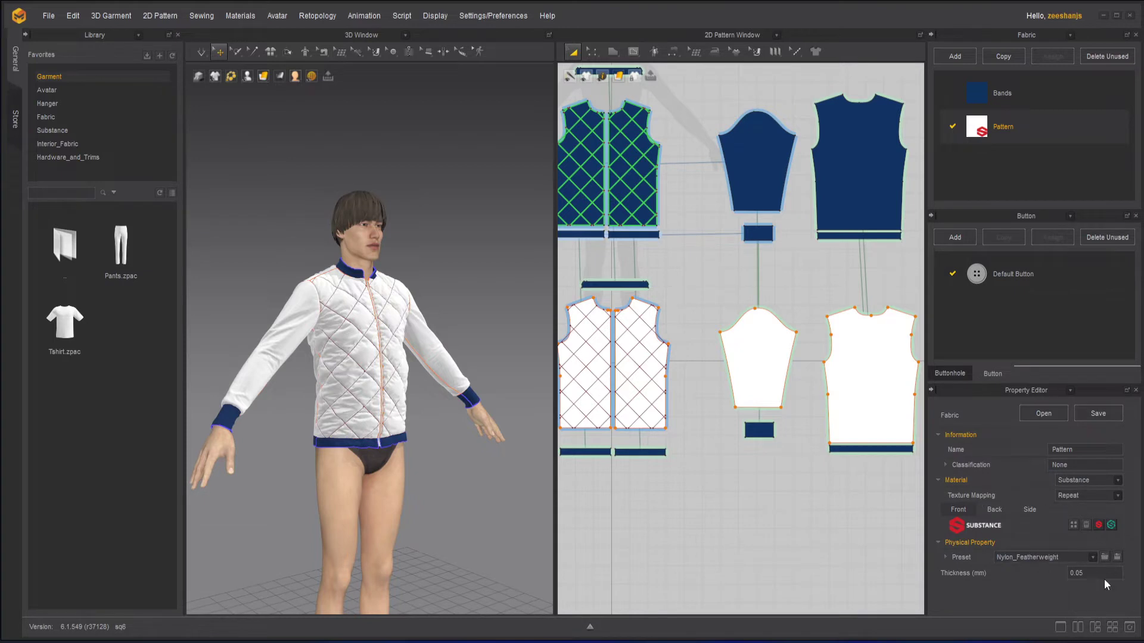
Step: Load suzhou embroidery_peacock_cino.sbsar from the Docs folder as the Pattern fabric's front Substance material
left_click(1073, 526)
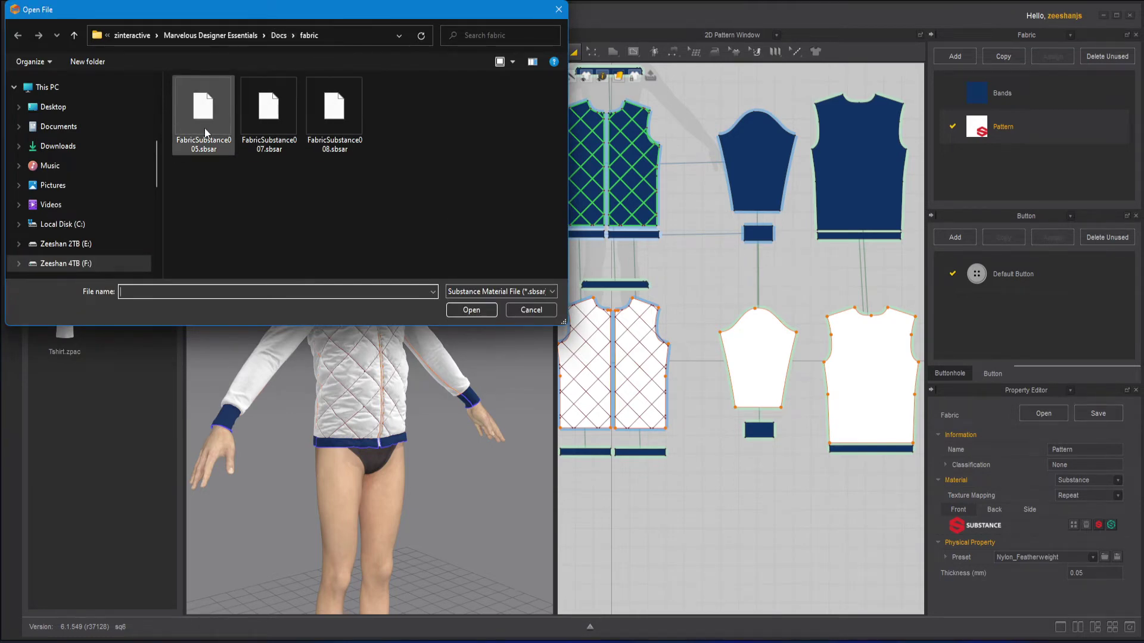
left_click(281, 36)
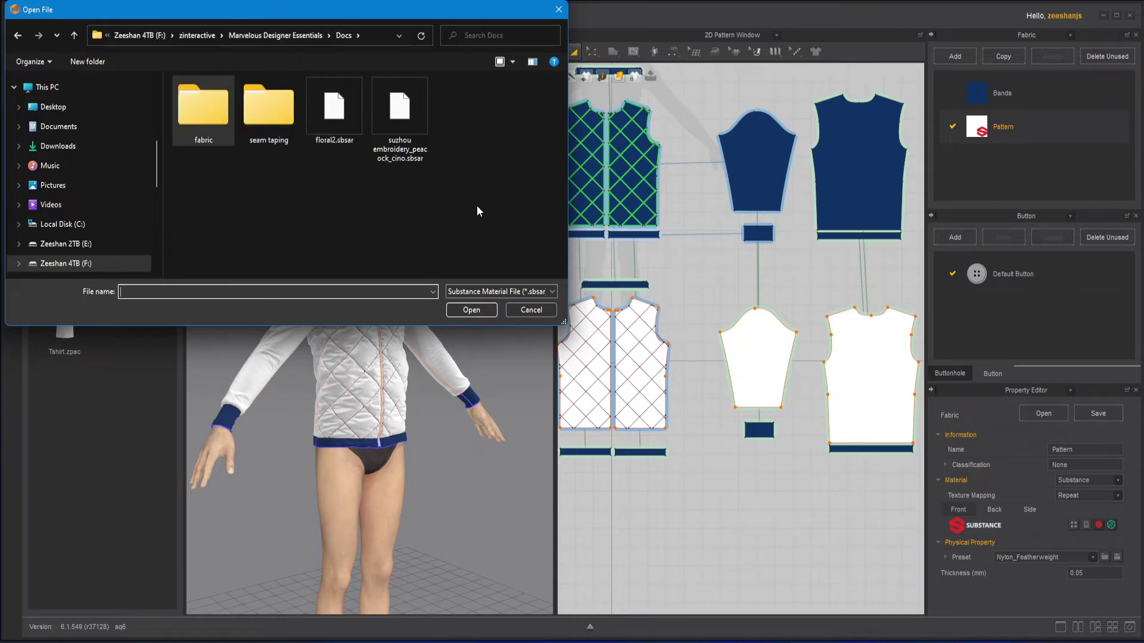
left_click(408, 110)
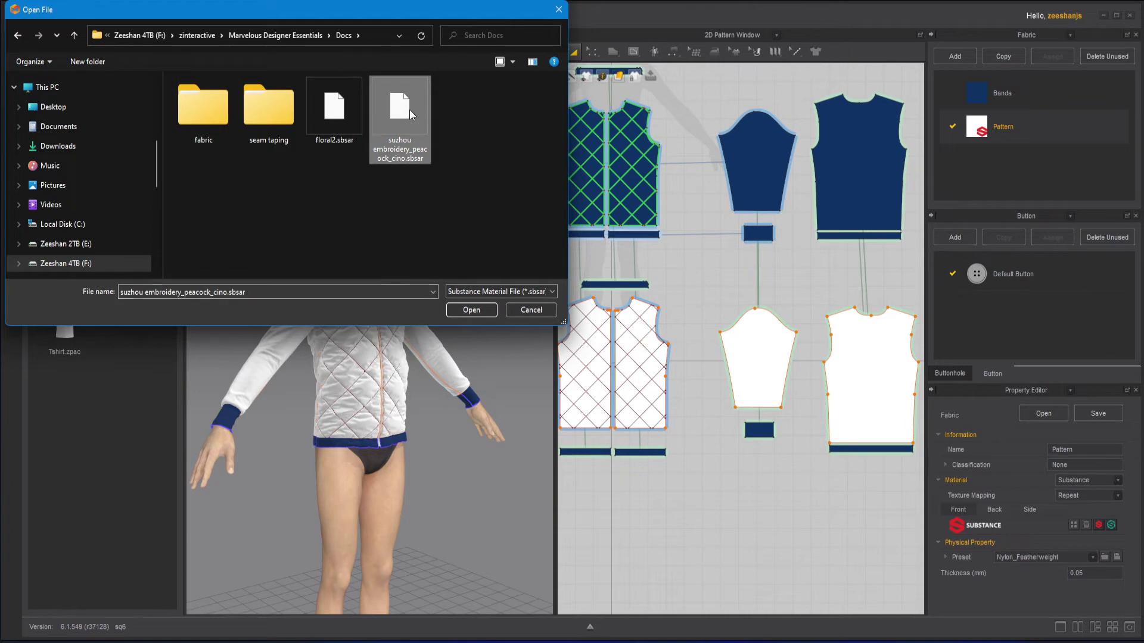
left_click(471, 310)
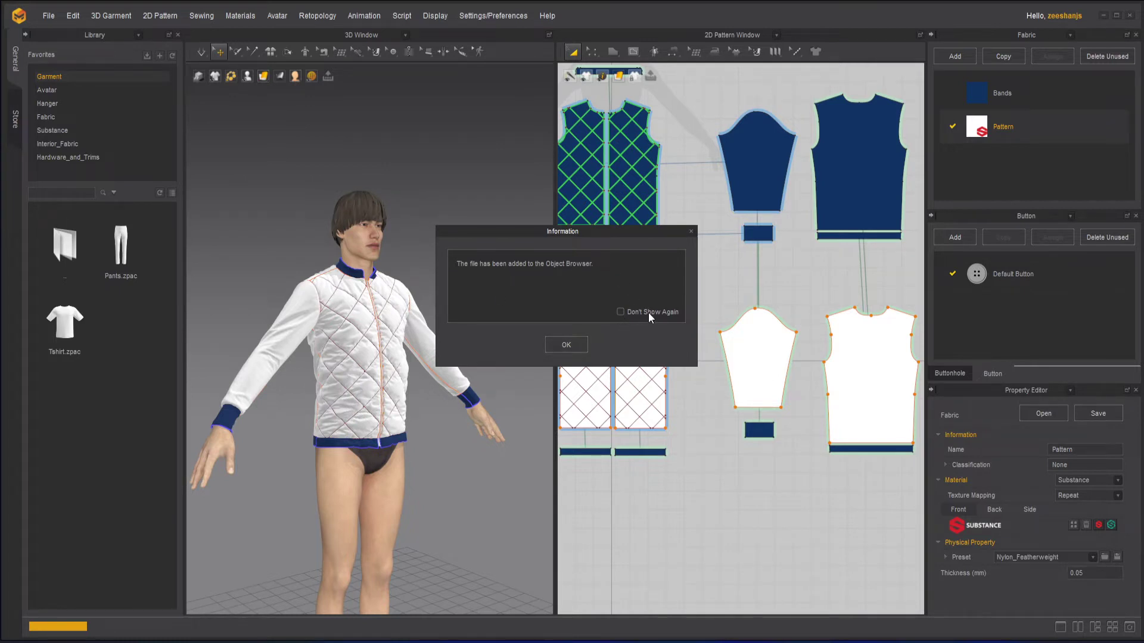
Step: Dismiss the file notice and set the suzhou embroidery_peacock_cino fabric's physical property preset to Nylon_Featherweight
left_click(577, 344)
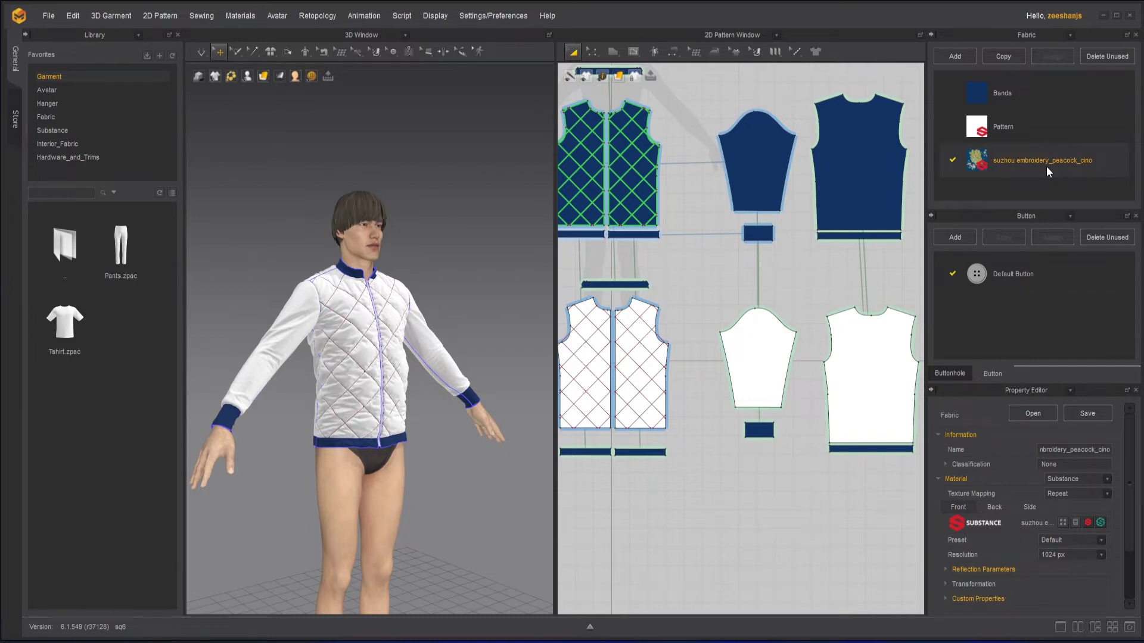
scroll(1132, 470, "down", 2)
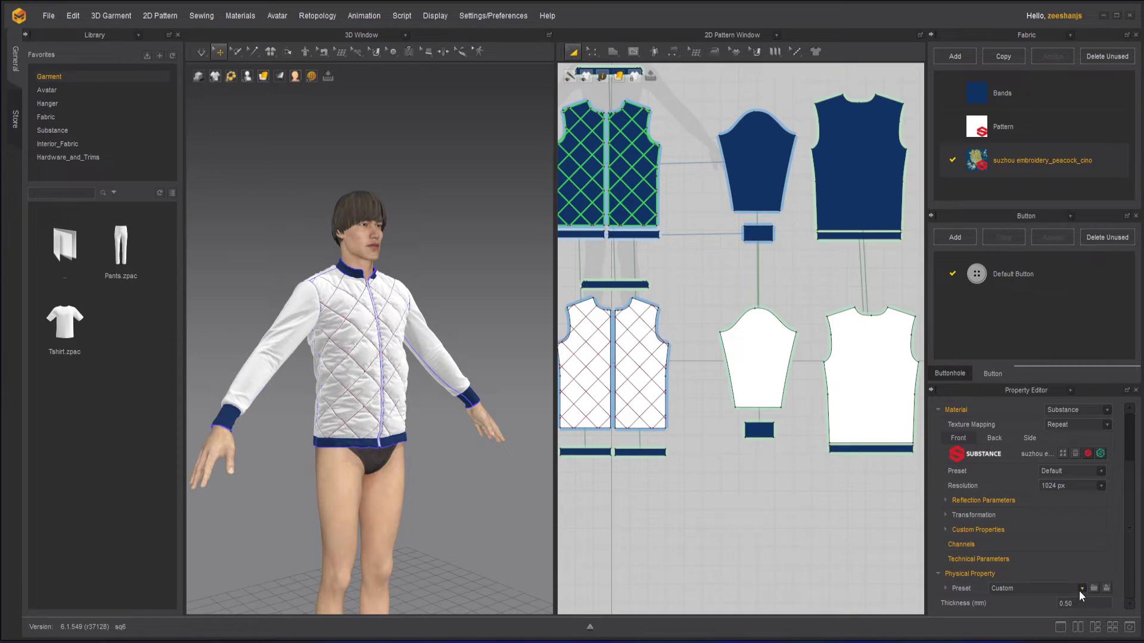
left_click(1082, 589)
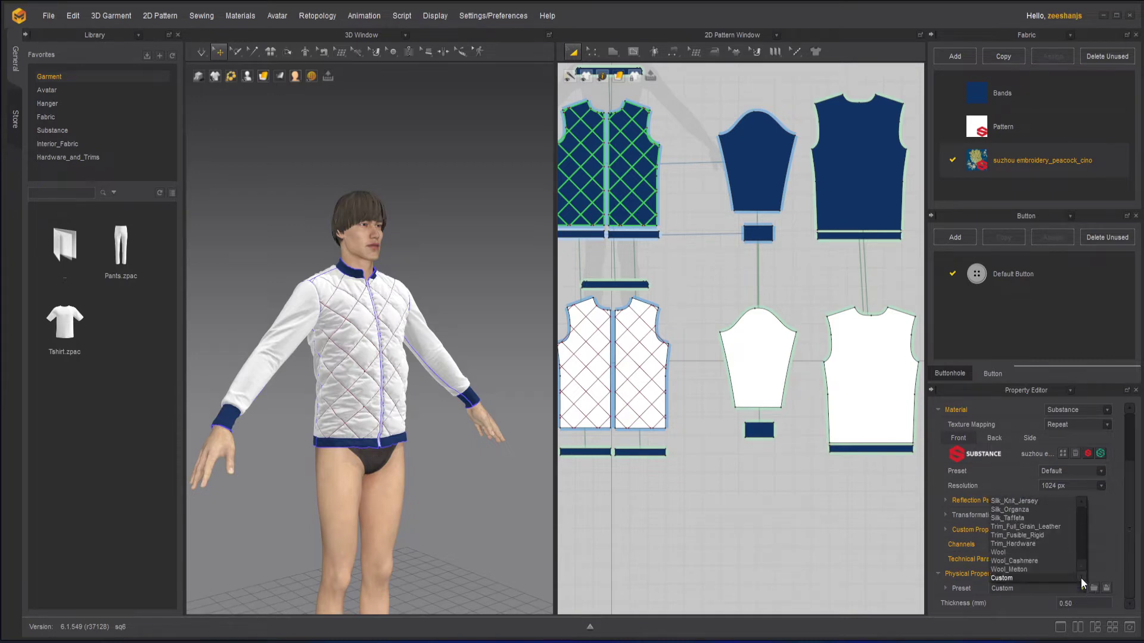
scroll(1081, 504, "up", 3)
scroll(1081, 504, "up", 6)
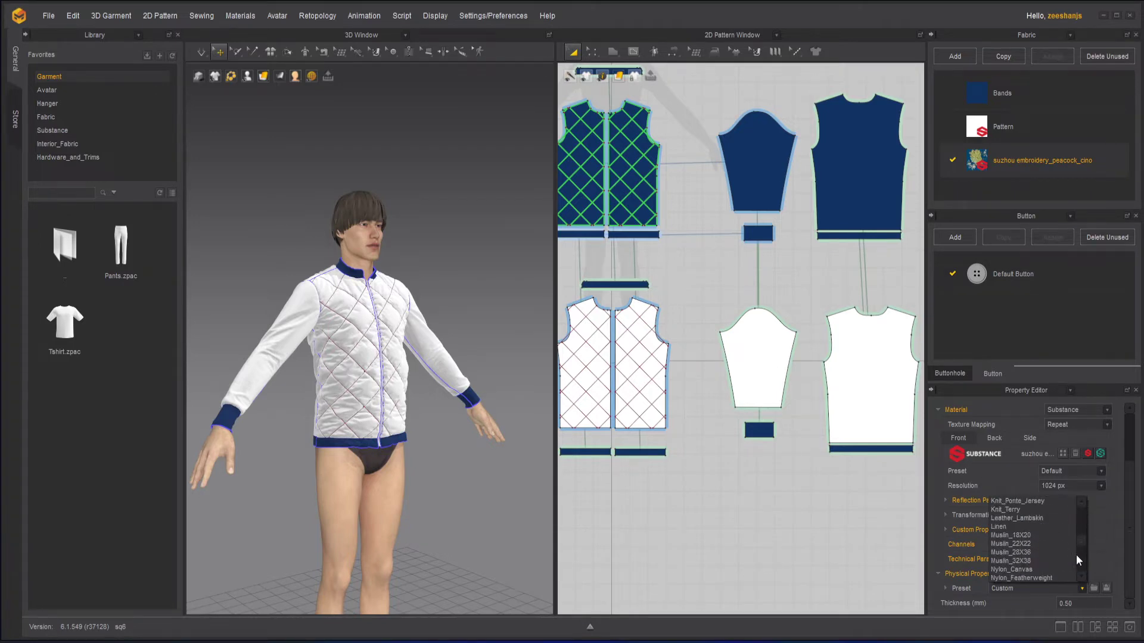
left_click(1035, 578)
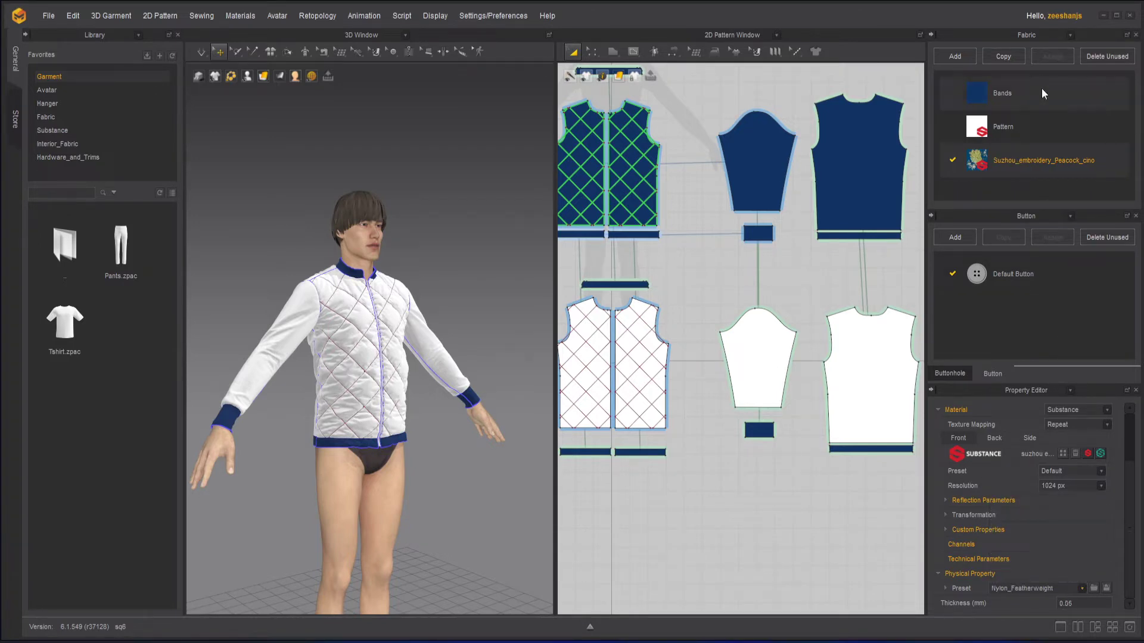
Step: Assign the Suzhou_embroidery_Peacock_cino fabric to the white quilted front panels, both white sleeves and the white back panel
scroll(706, 331, "down", 2)
right_click_drag(705, 332, 746, 349)
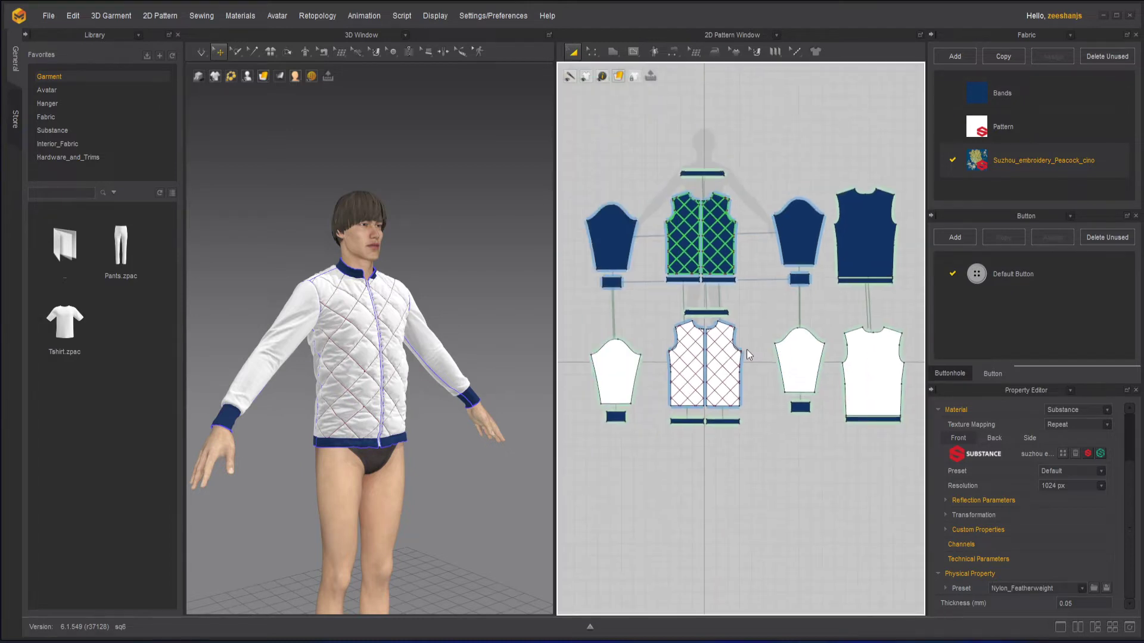
left_click_drag(568, 320, 916, 398)
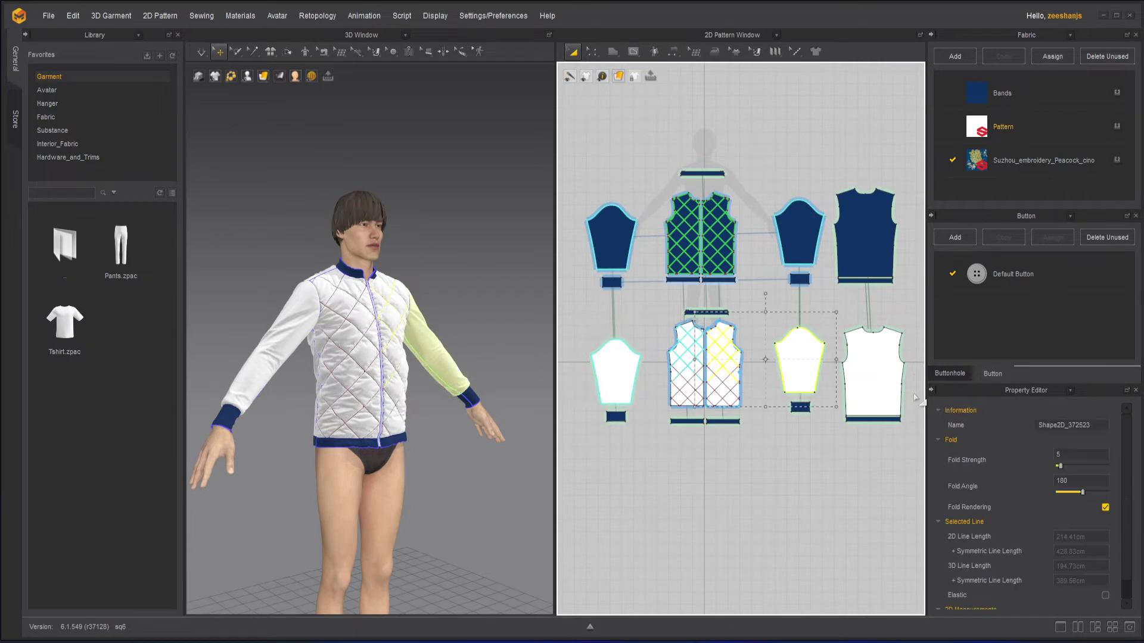
scroll(745, 446, "up", 2)
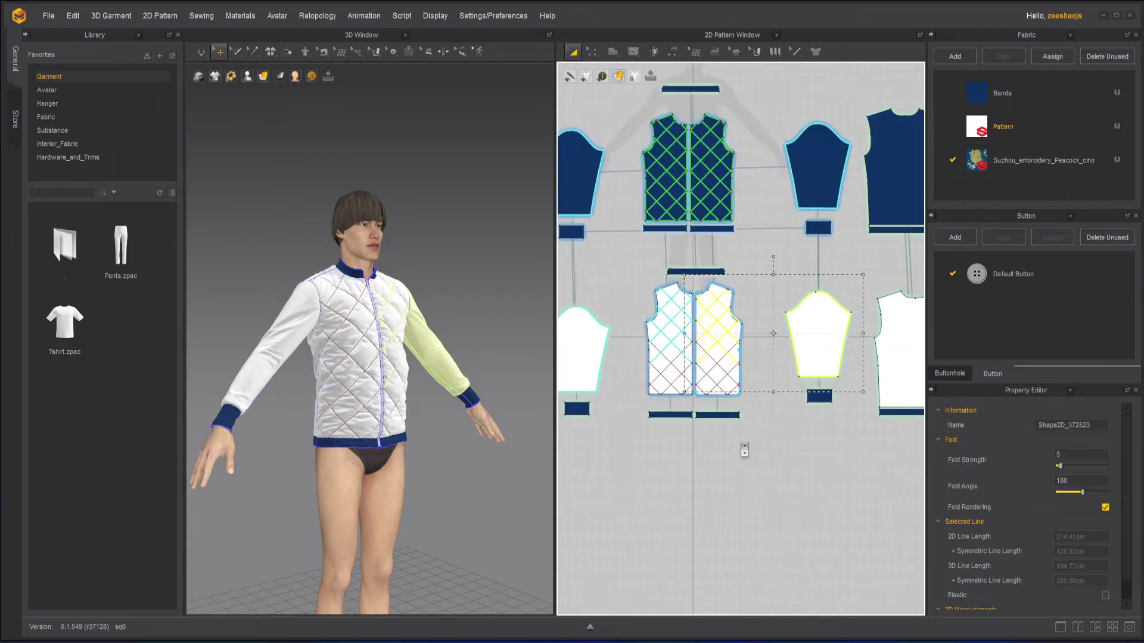
left_click(737, 390)
left_click(672, 397, "shift")
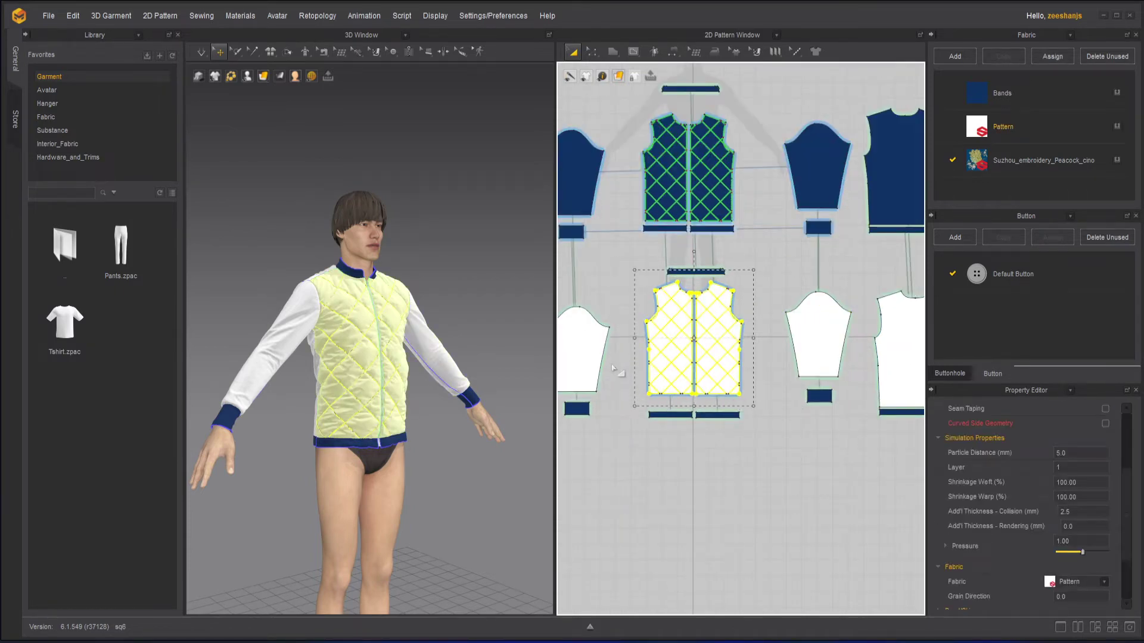
left_click(600, 361, "shift")
left_click(829, 348, "shift")
left_click(906, 352, "shift")
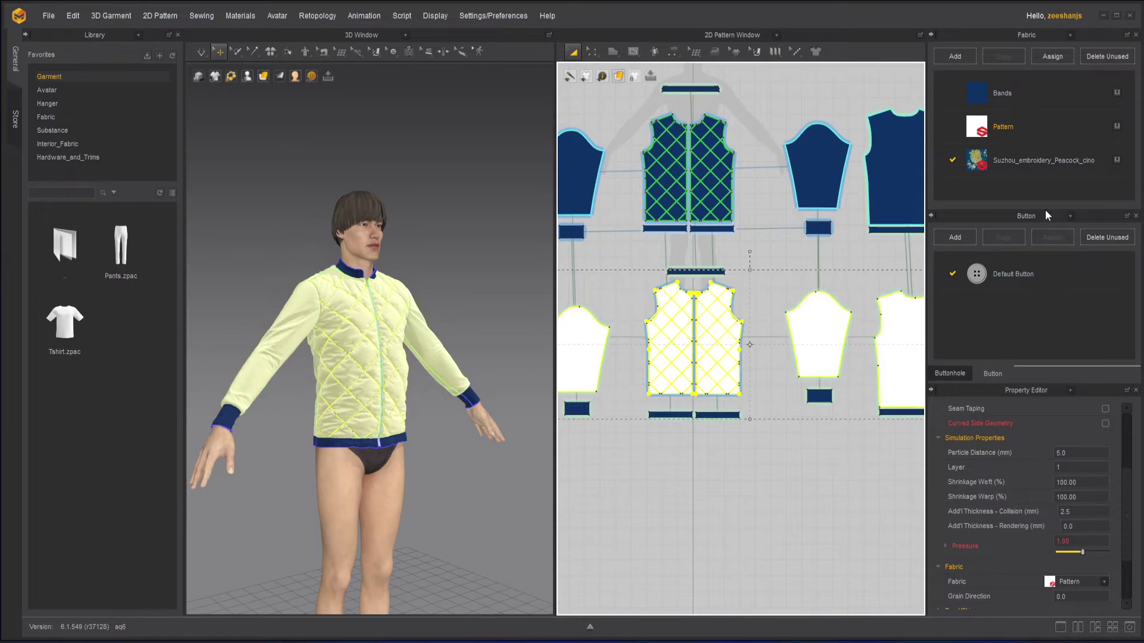
left_click(1117, 160)
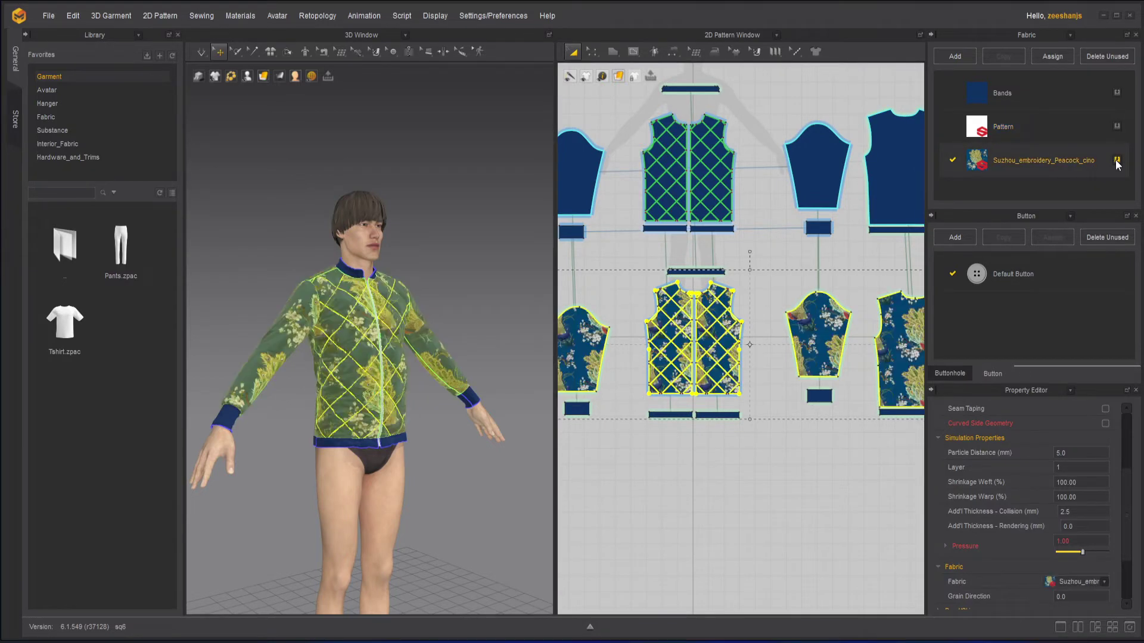
Step: Clear the selection and examine the peacock embroidery on the jacket's front up close and from several angles
left_click(440, 470)
scroll(411, 358, "up", 6)
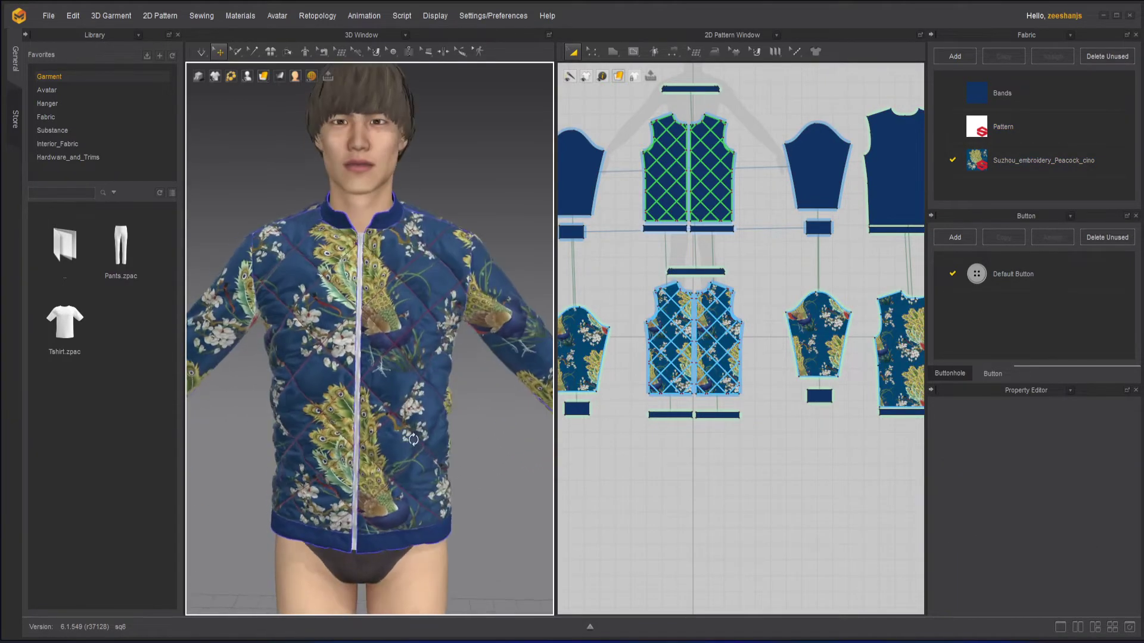
scroll(381, 348, "up", 8)
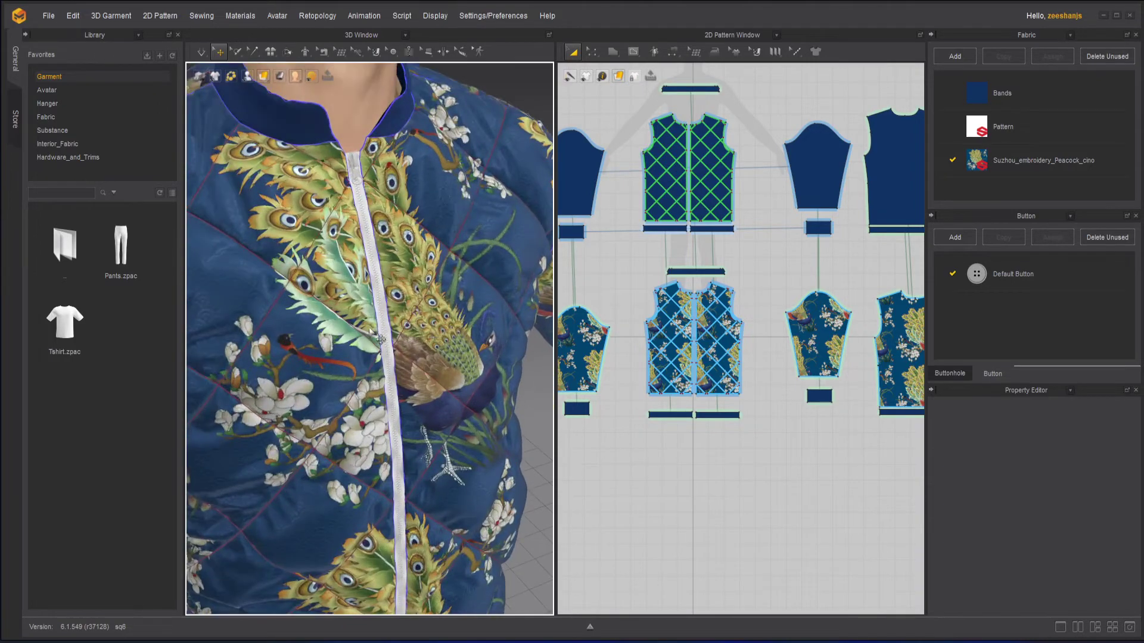
right_click_drag(512, 458, 339, 475)
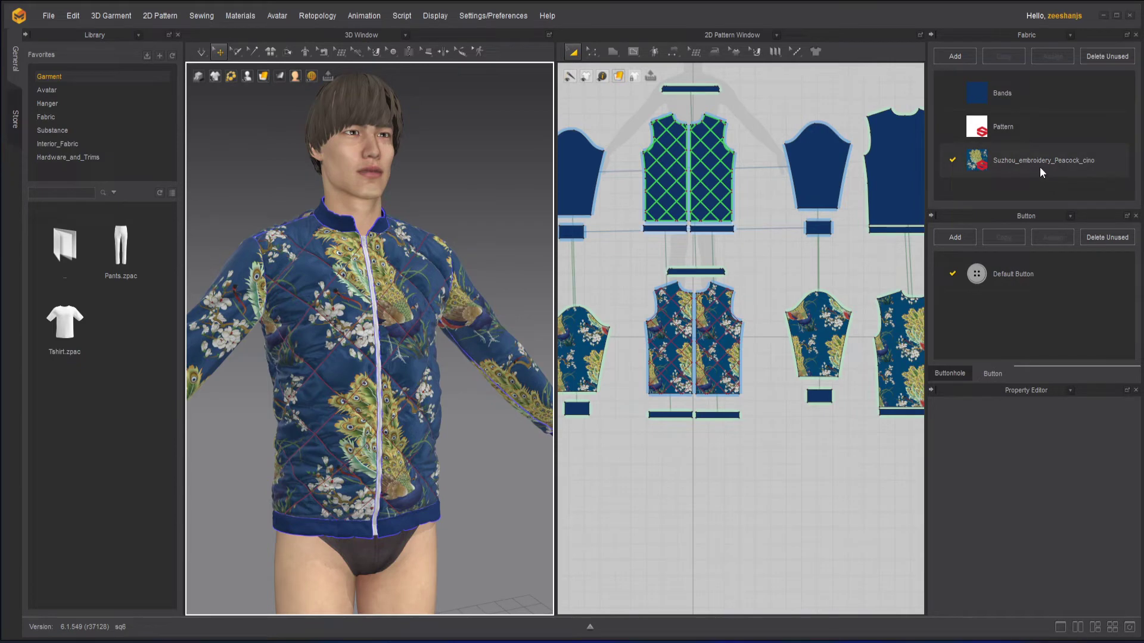
right_click_drag(492, 253, 506, 173)
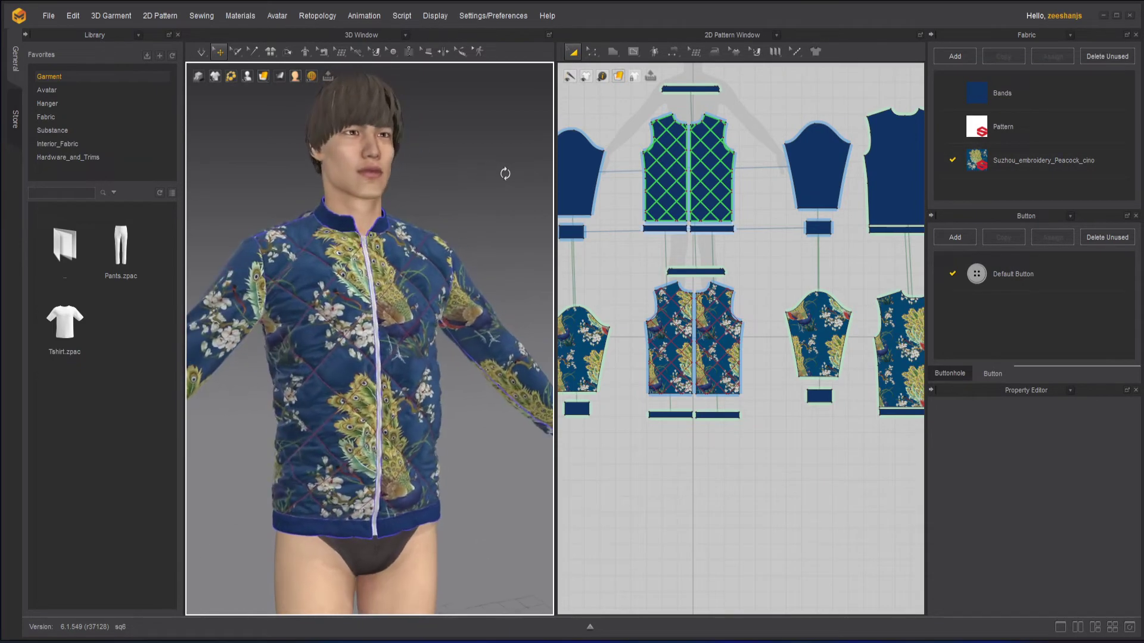
Step: Review the texture mapping and resolution options of the Suzhou_embroidery_Peacock_cino fabric
left_click(1006, 159)
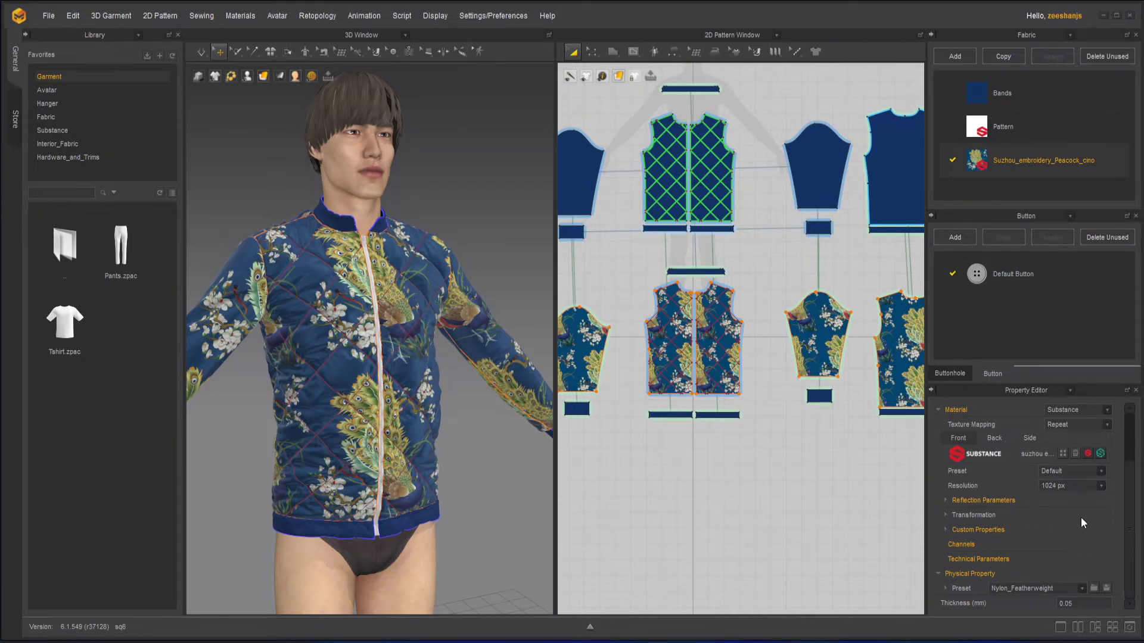
scroll(488, 437, "up", 8)
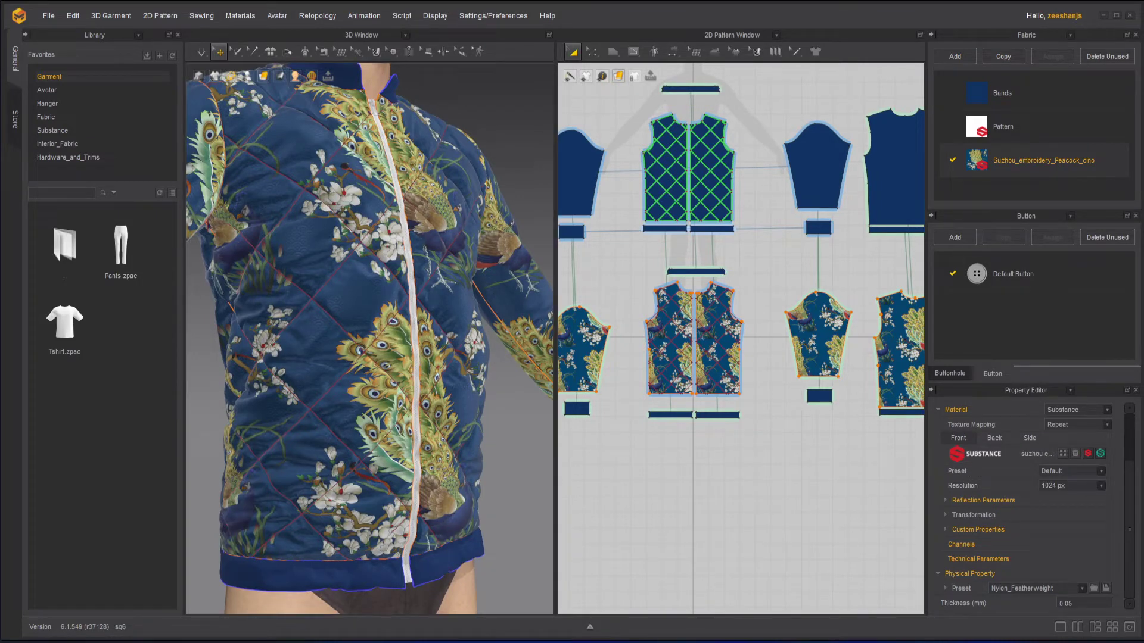
left_click_drag(1128, 498, 1124, 477)
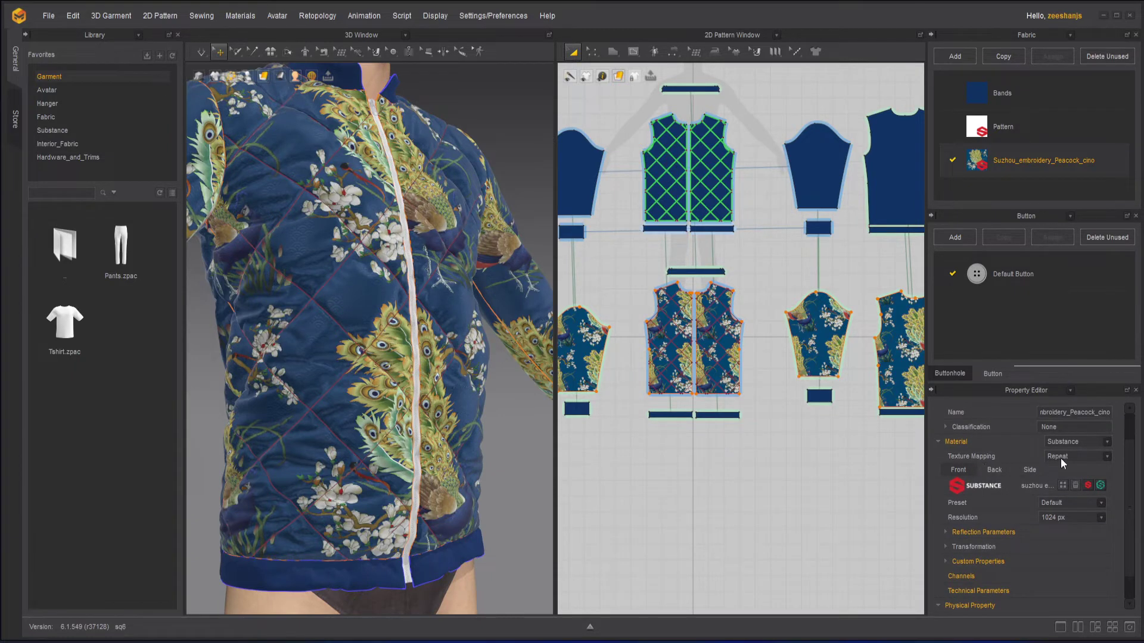
left_click(1106, 455)
left_click(1093, 465)
right_click_drag(490, 412, 542, 415)
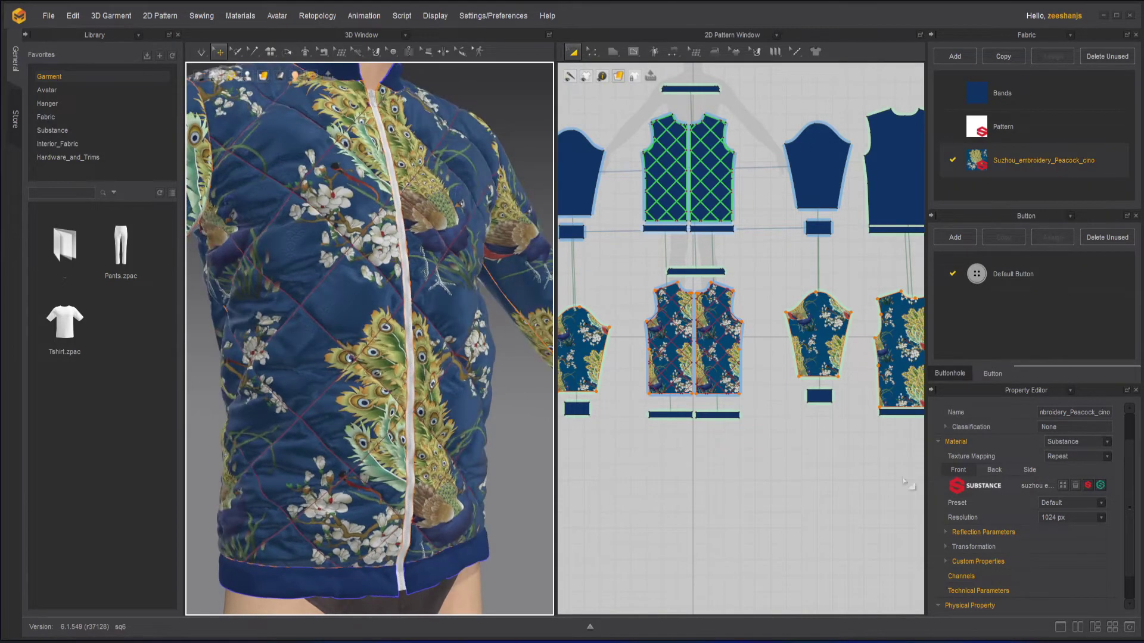
left_click(1101, 518)
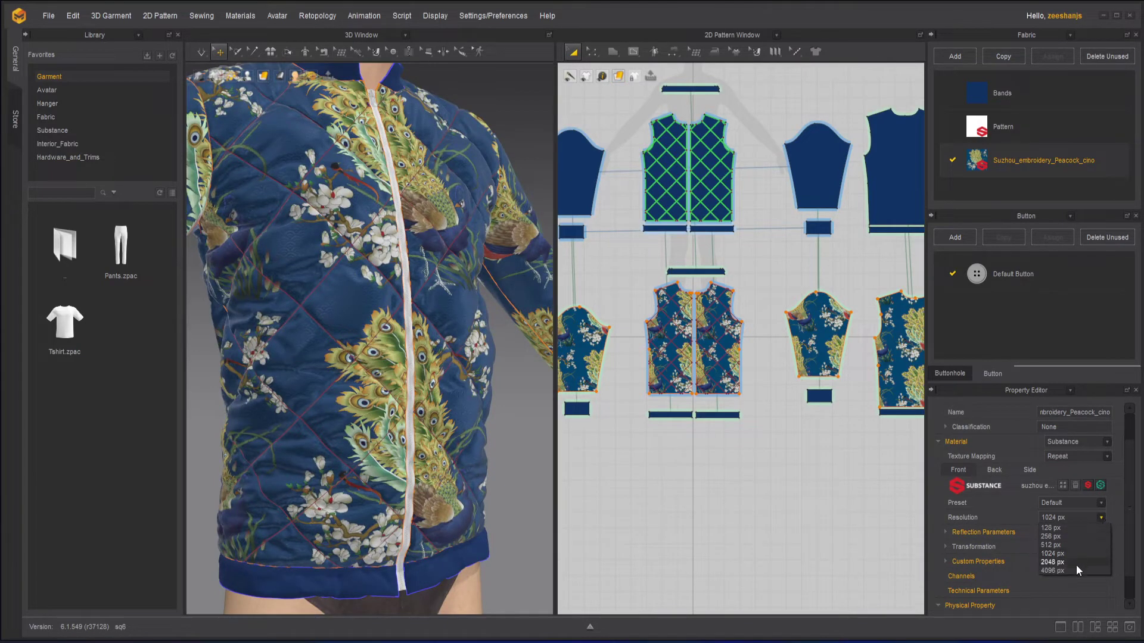
left_click(1126, 545)
scroll(1125, 554, "down", 1)
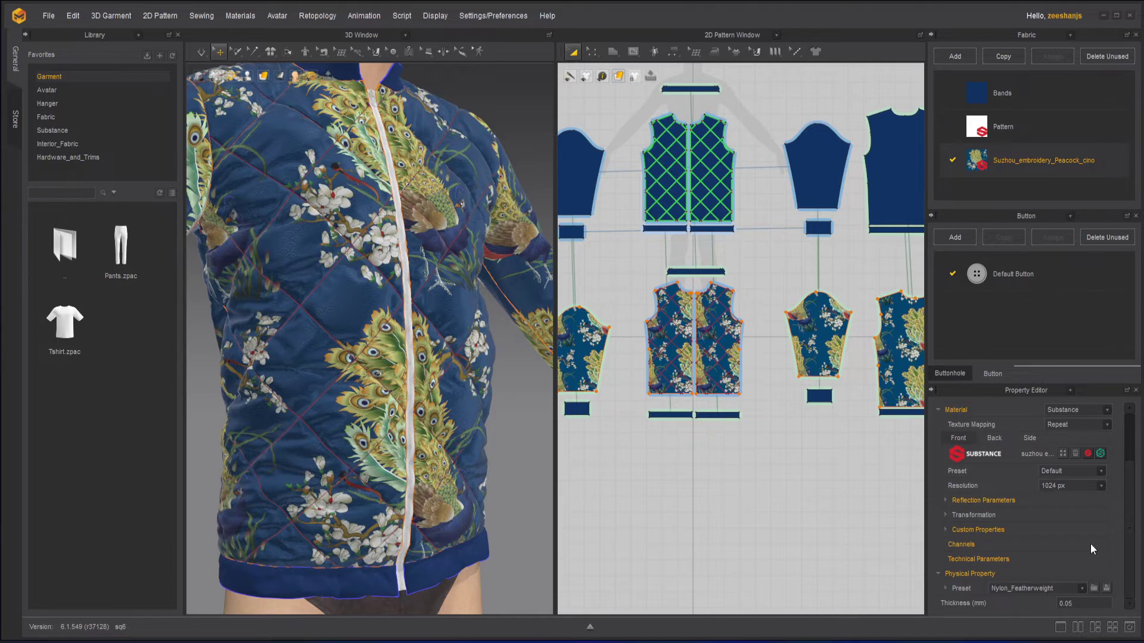
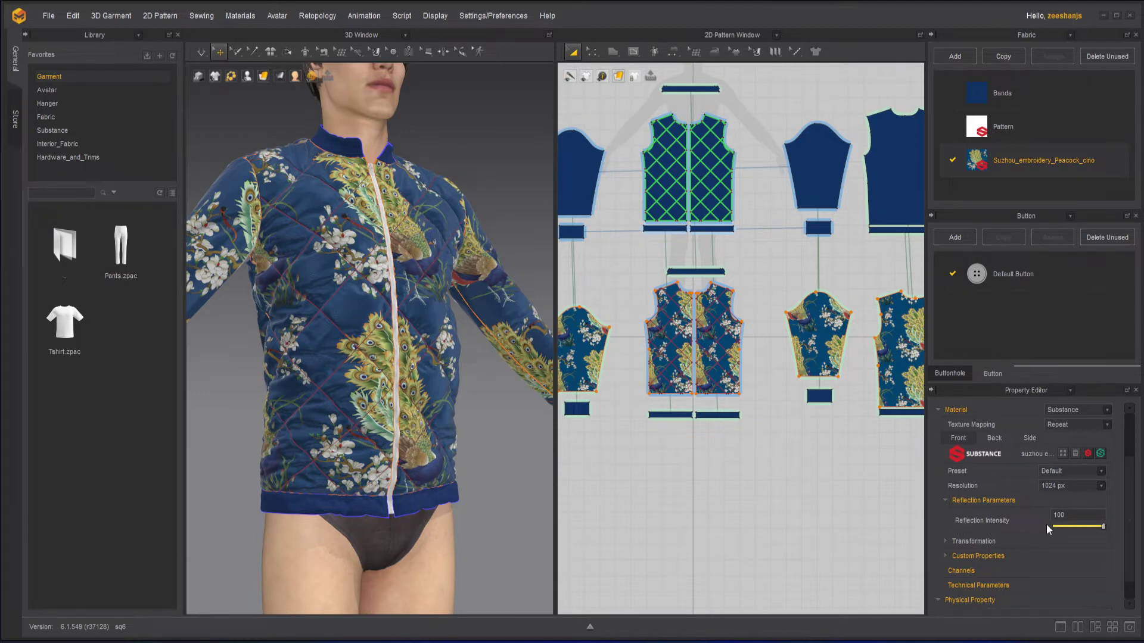
Step: Try a Reflection Intensity of 0 on the embroidery fabric, restore it to 100 and collapse the reflection parameters
right_click_drag(488, 399, 524, 444)
scroll(524, 444, "up", 6)
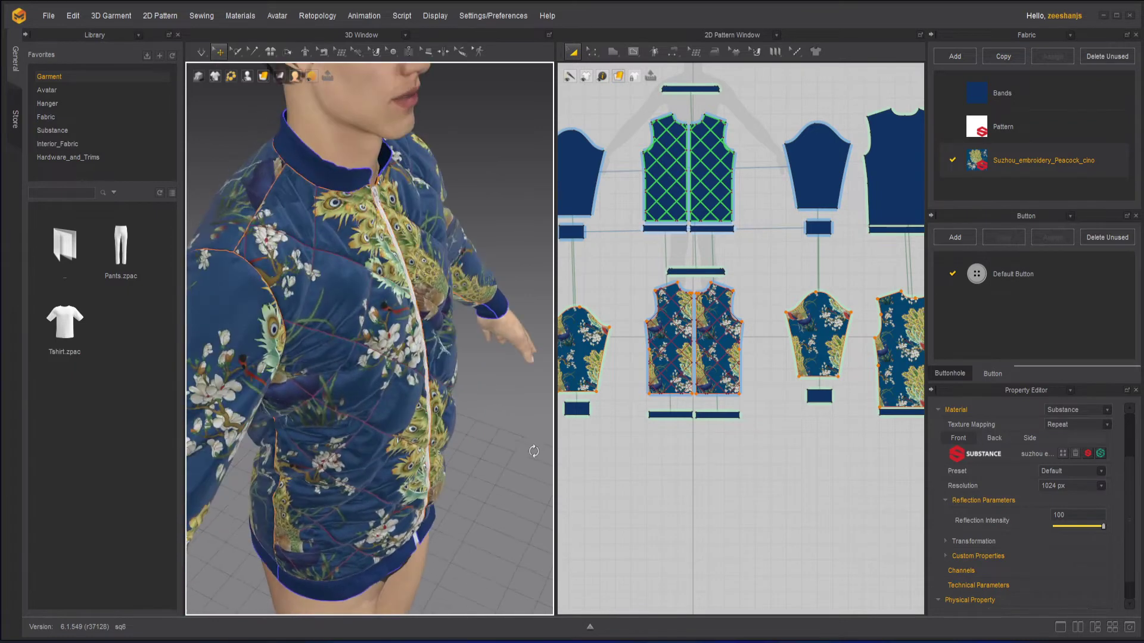
scroll(349, 249, "up", 3)
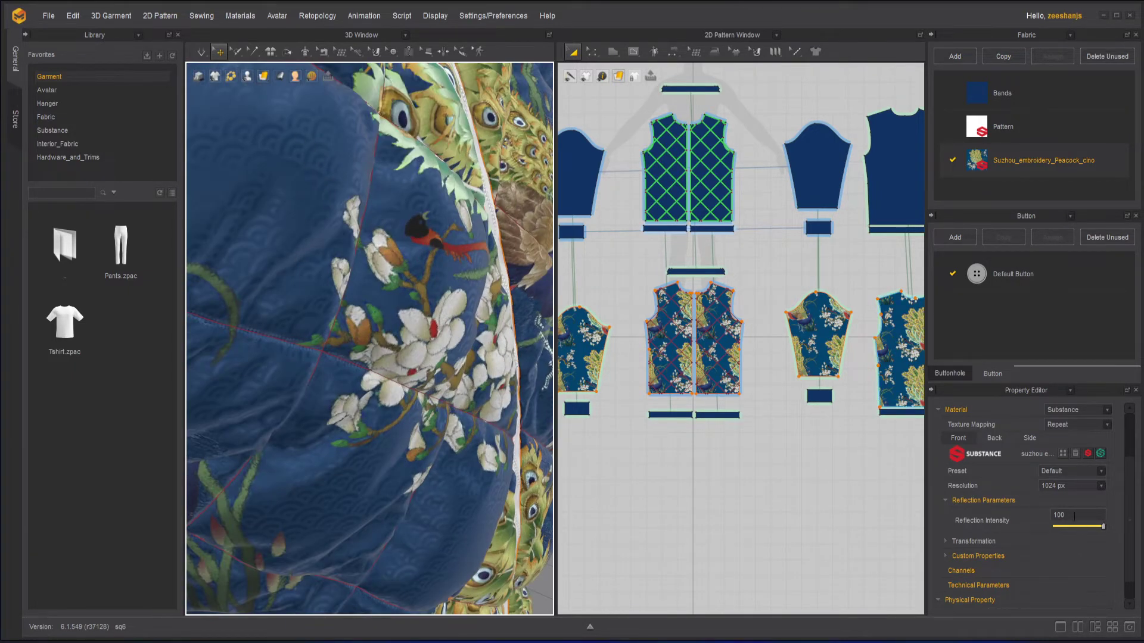
left_click_drag(1074, 516, 1053, 516)
key("BackSpace")
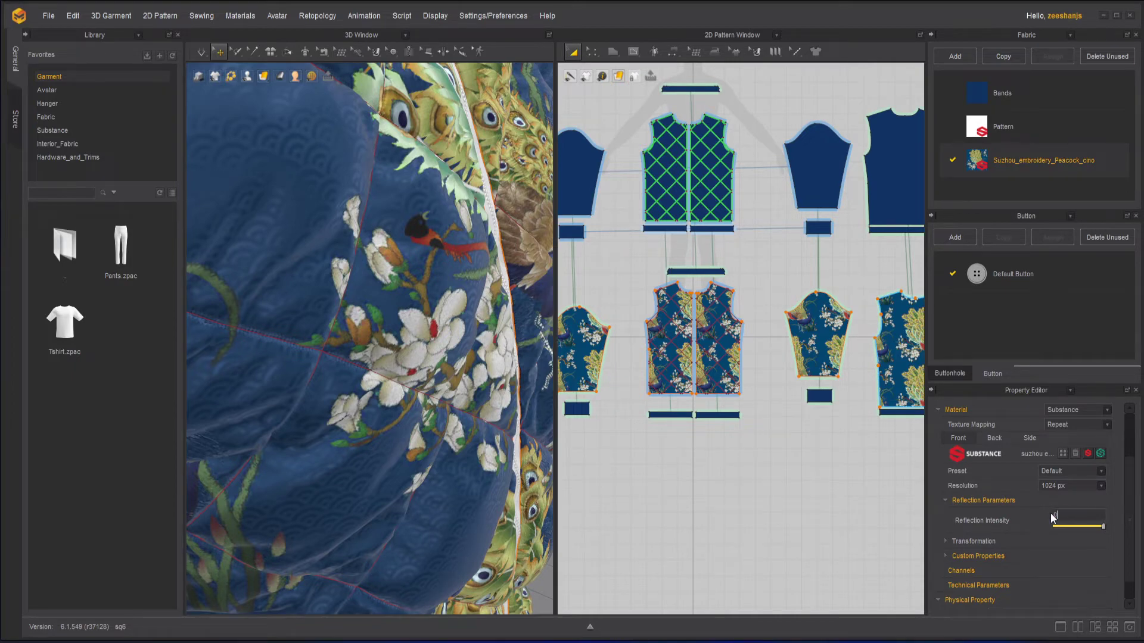
type("0")
key("Return")
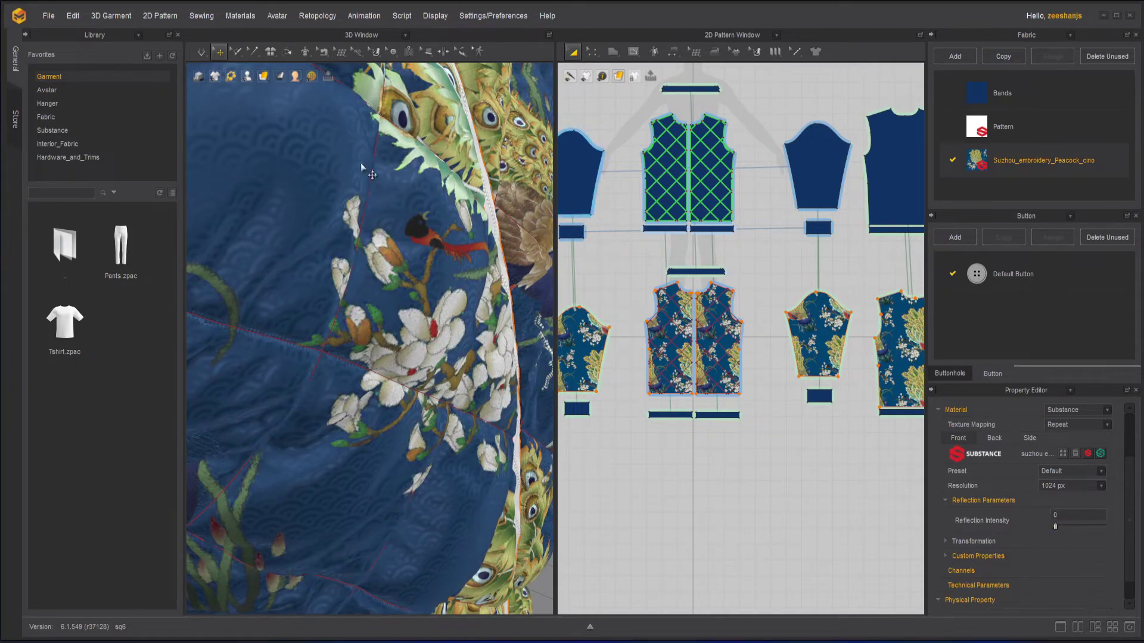
left_click_drag(1072, 516, 1047, 516)
key("Return")
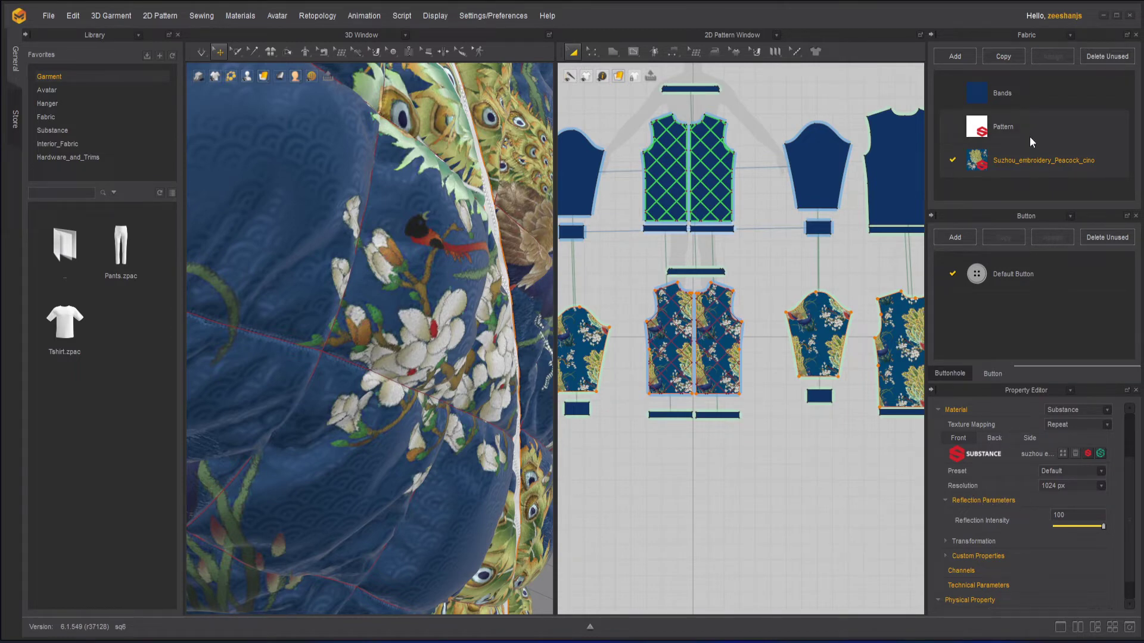
left_click(946, 502)
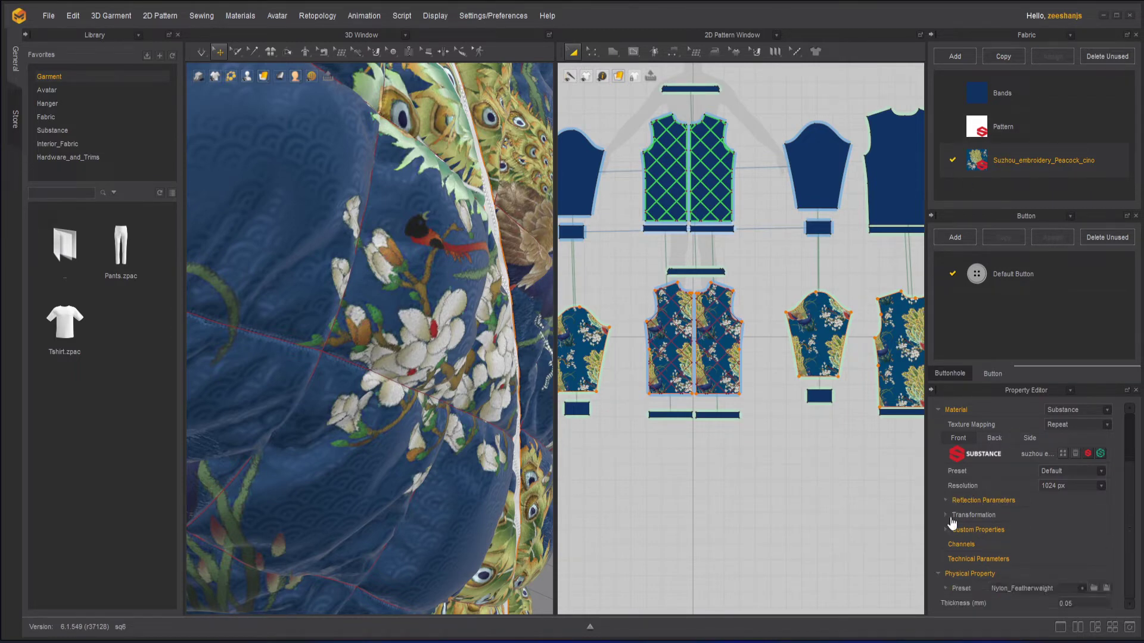
Step: Review the embroidery fabric's custom properties and set its Random Seed to 25
left_click(946, 530)
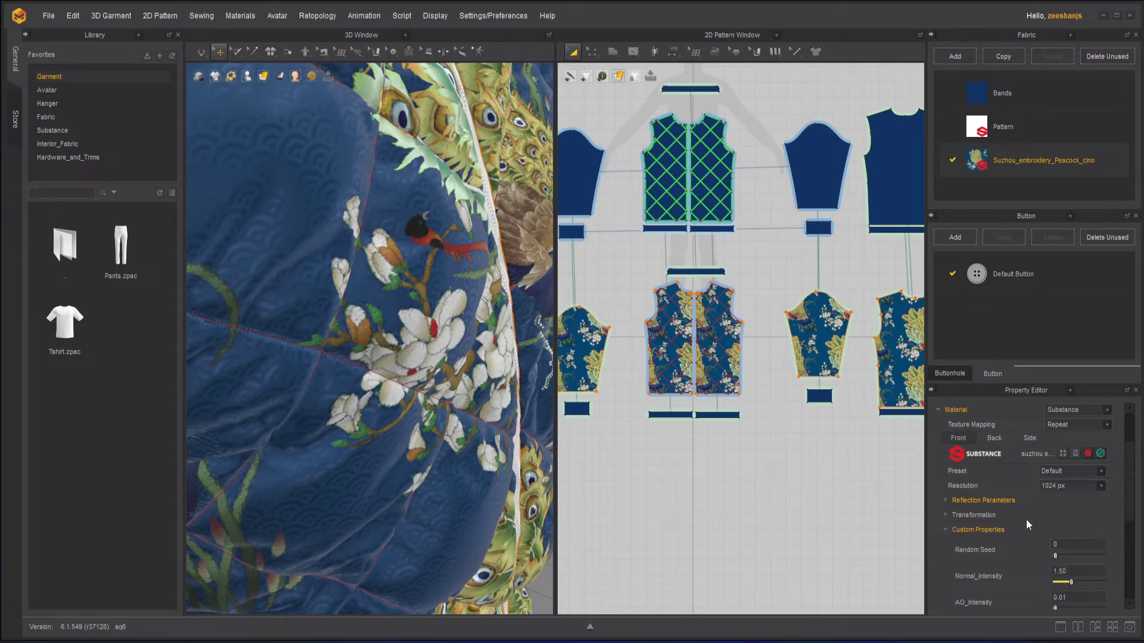
scroll(1034, 499, "down", 3)
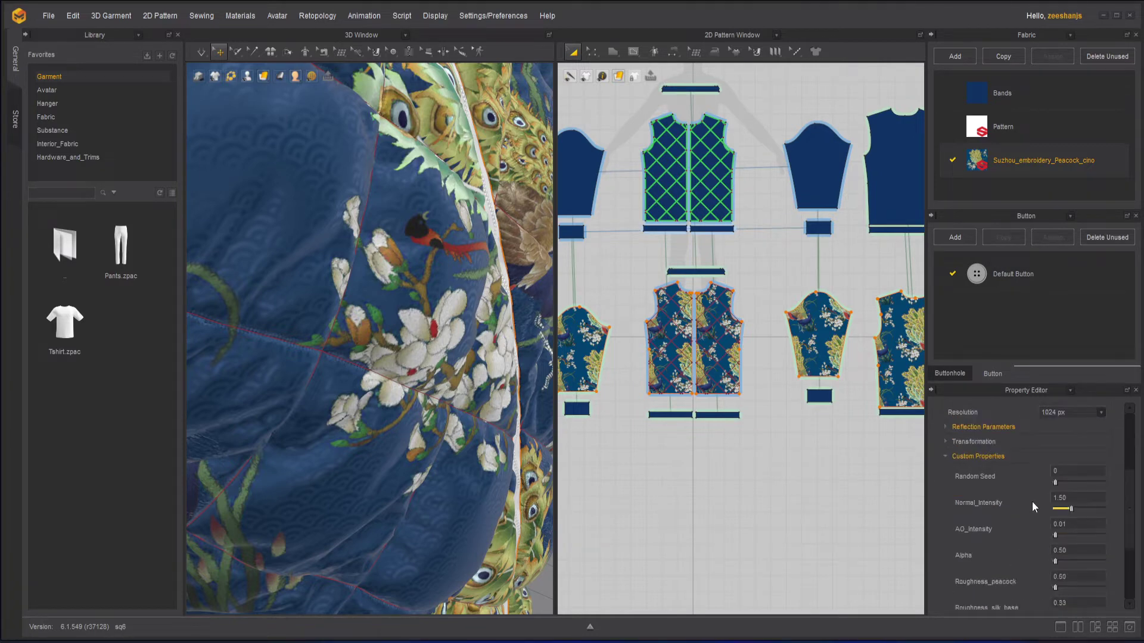
scroll(1007, 482, "down", 2)
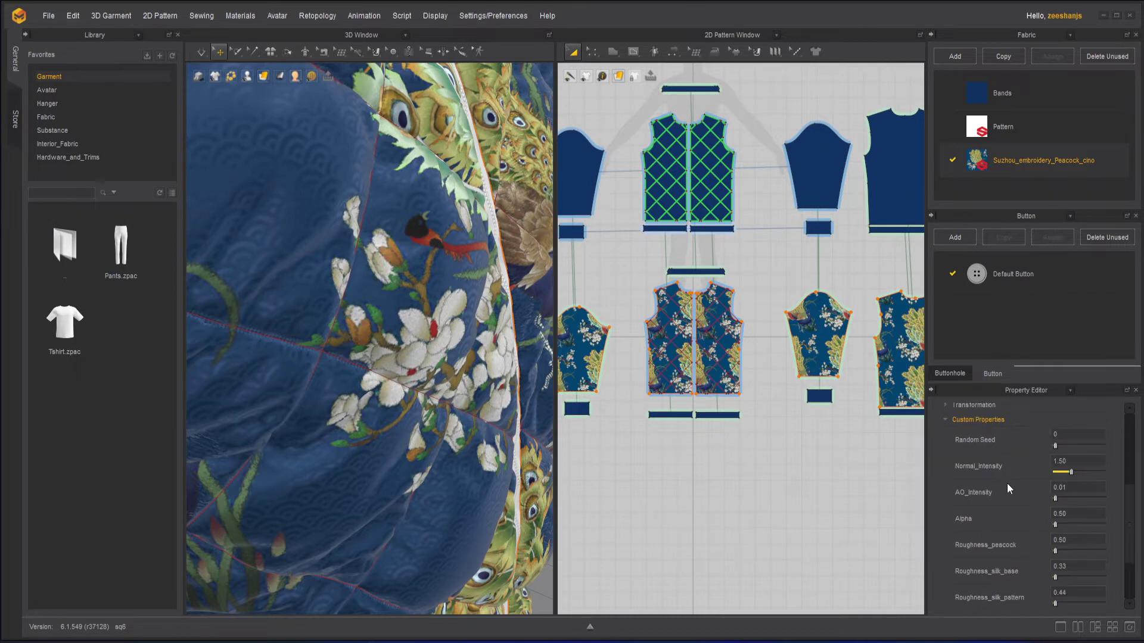
scroll(460, 357, "down", 5)
right_click_drag(515, 430, 413, 366)
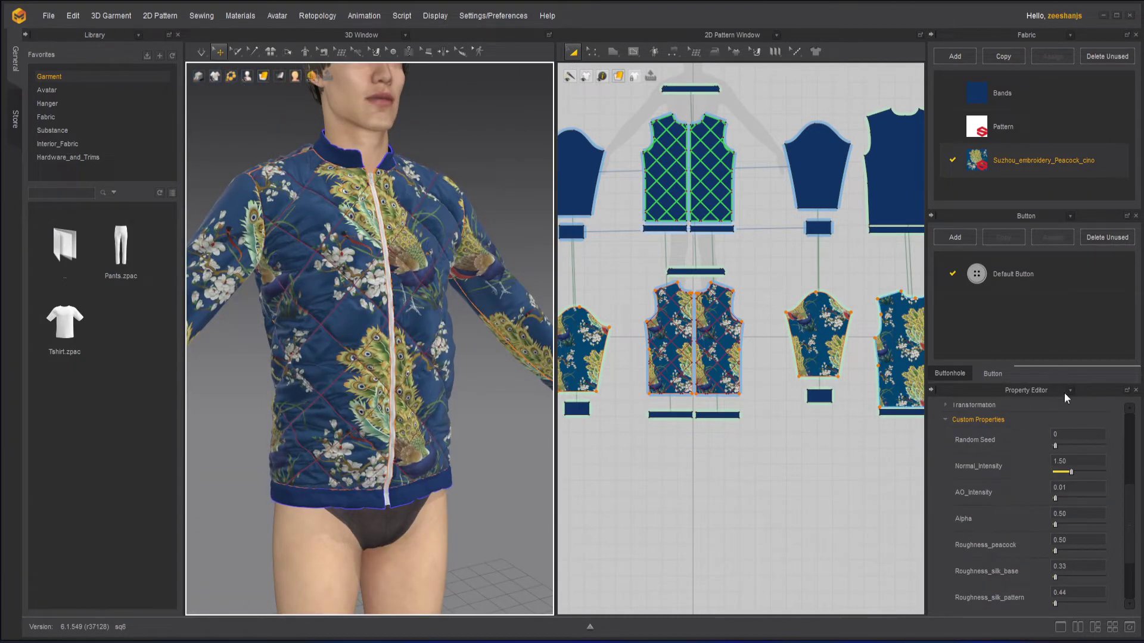
left_click(1053, 435)
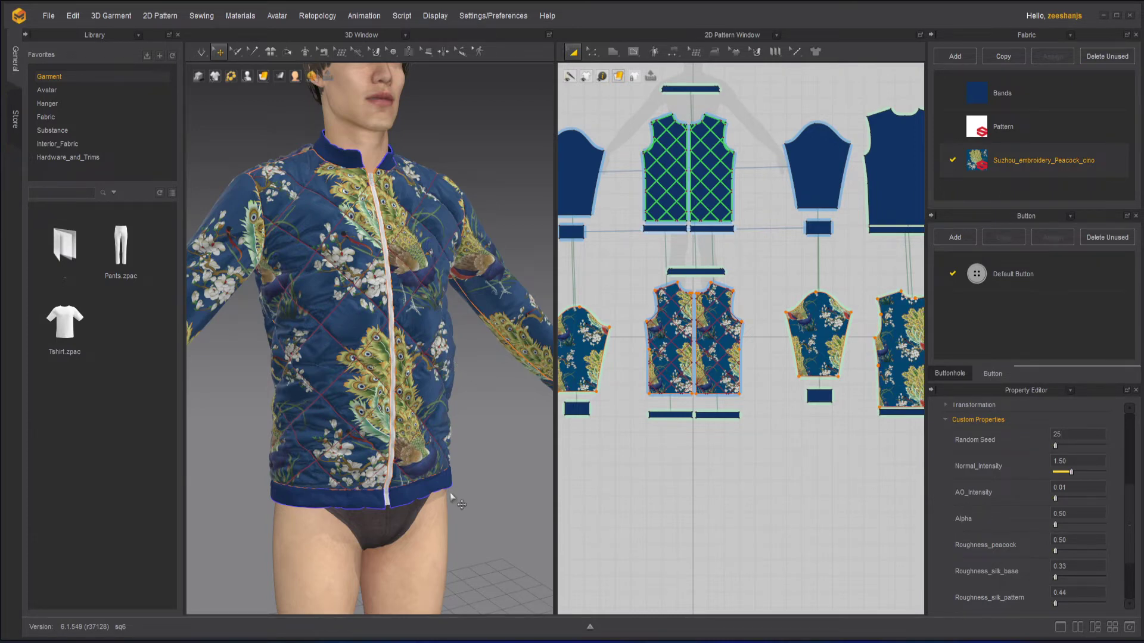
left_click(1078, 460)
Step: Try the Unified texture mapping on the embroidery fabric and switch it back to Repeat
scroll(1084, 481, "up", 5)
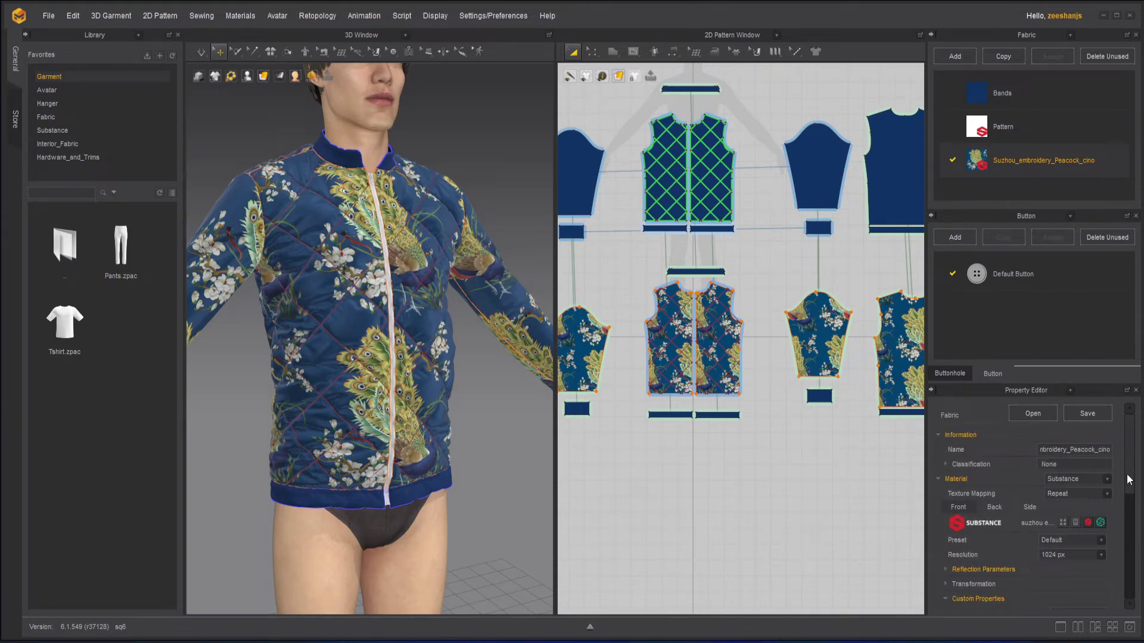
left_click(1106, 494)
left_click(1065, 514)
left_click(1104, 494)
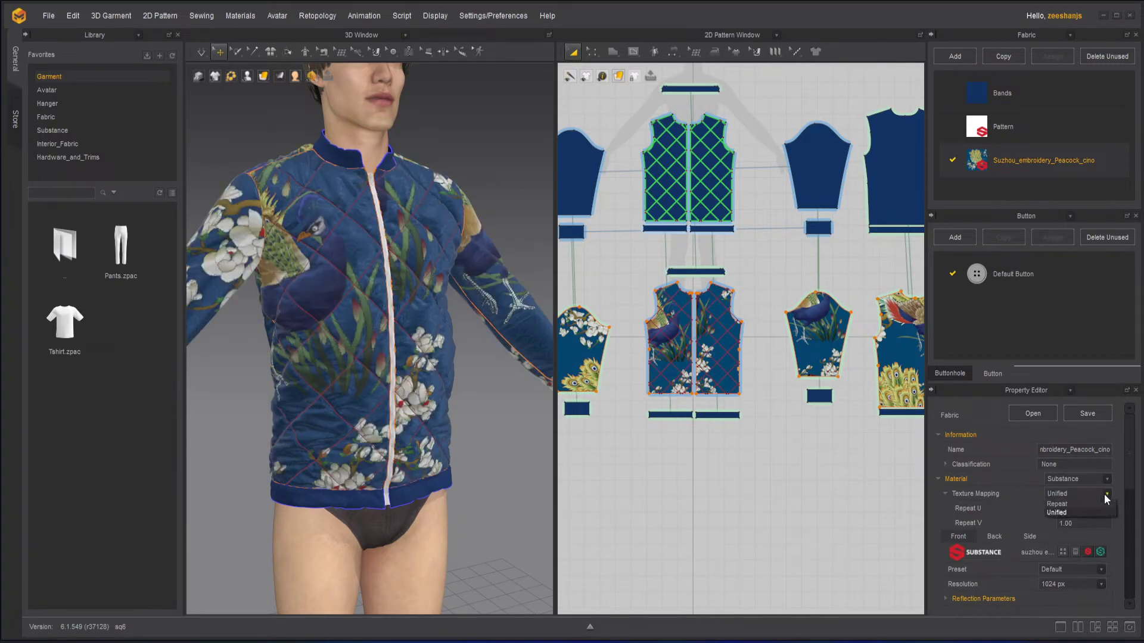
left_click(1084, 505)
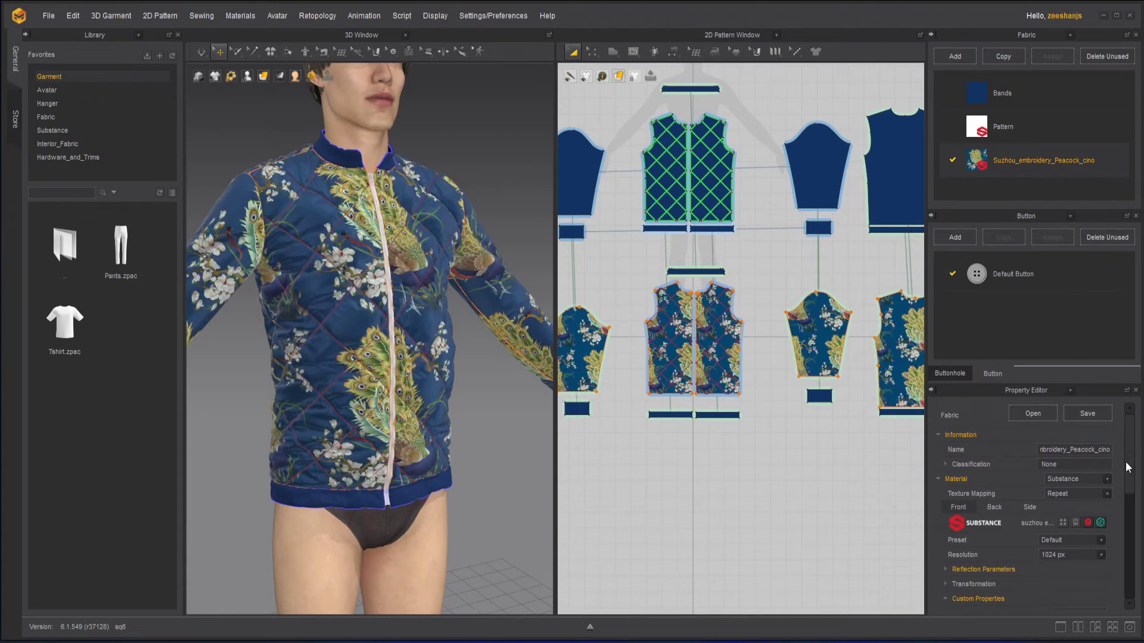
Step: Set the embroidery fabric's Random Seed to 0 and its Normal_Intensity to 3, checking the silk surface up close
scroll(1122, 465, "down", 4)
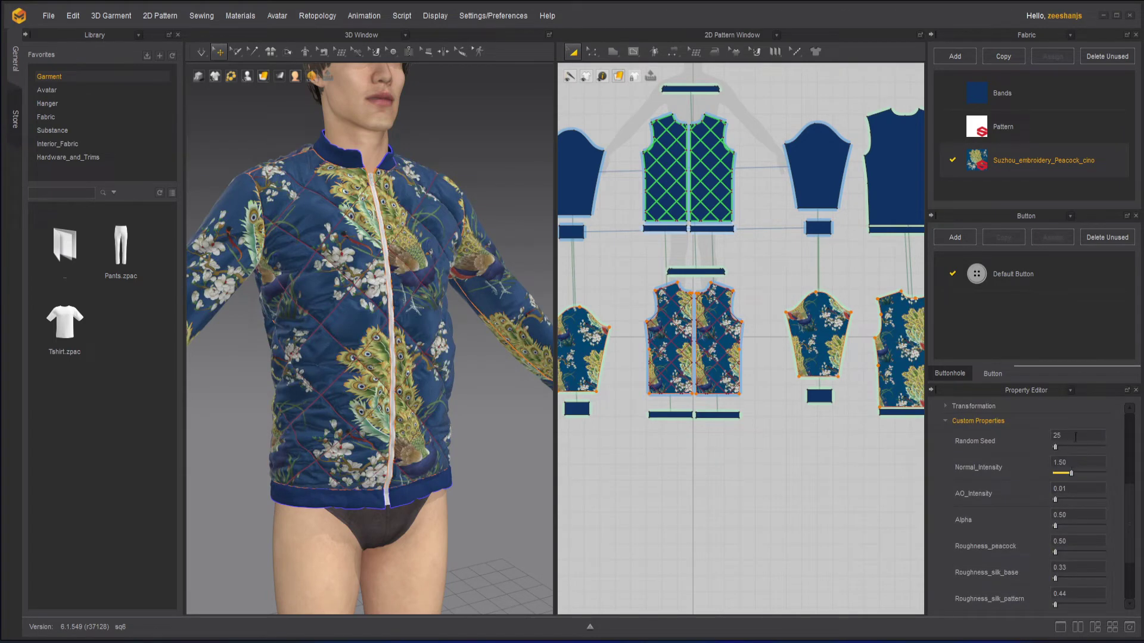
double_click(1076, 437)
scroll(260, 317, "up", 6)
scroll(306, 324, "up", 5)
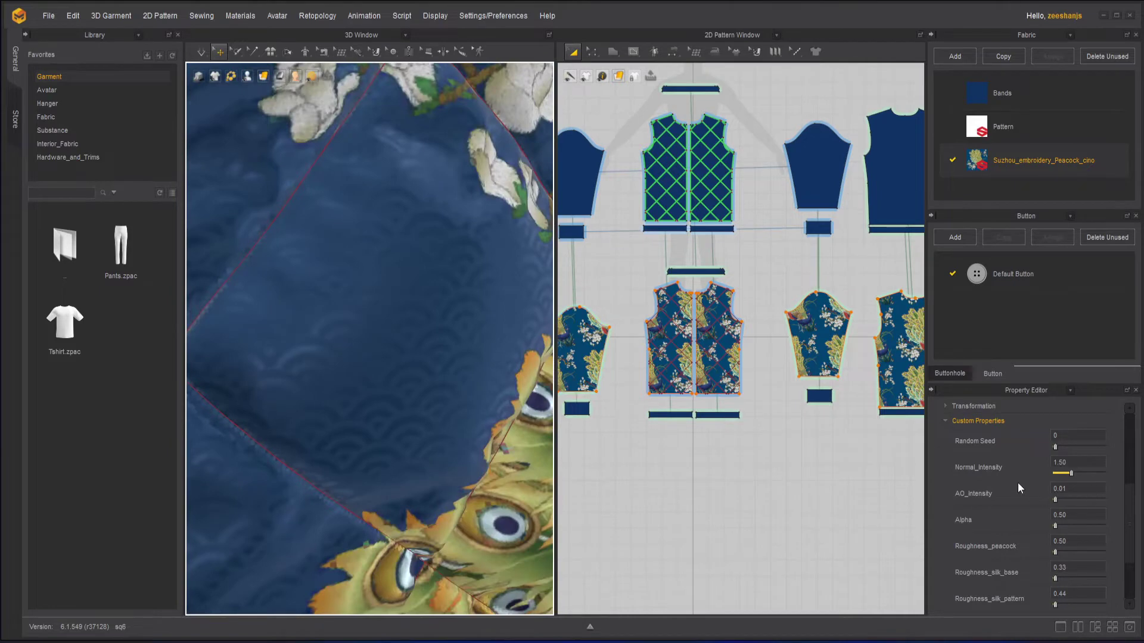
left_click(1086, 462)
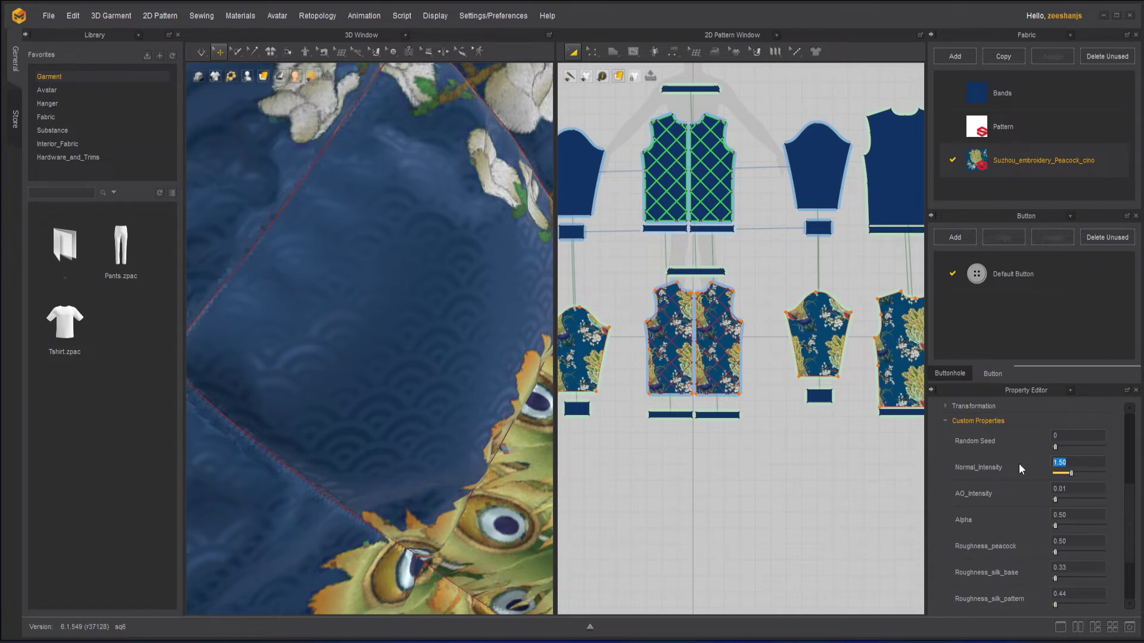
type("3")
key("Return")
right_click_drag(339, 350, 372, 388)
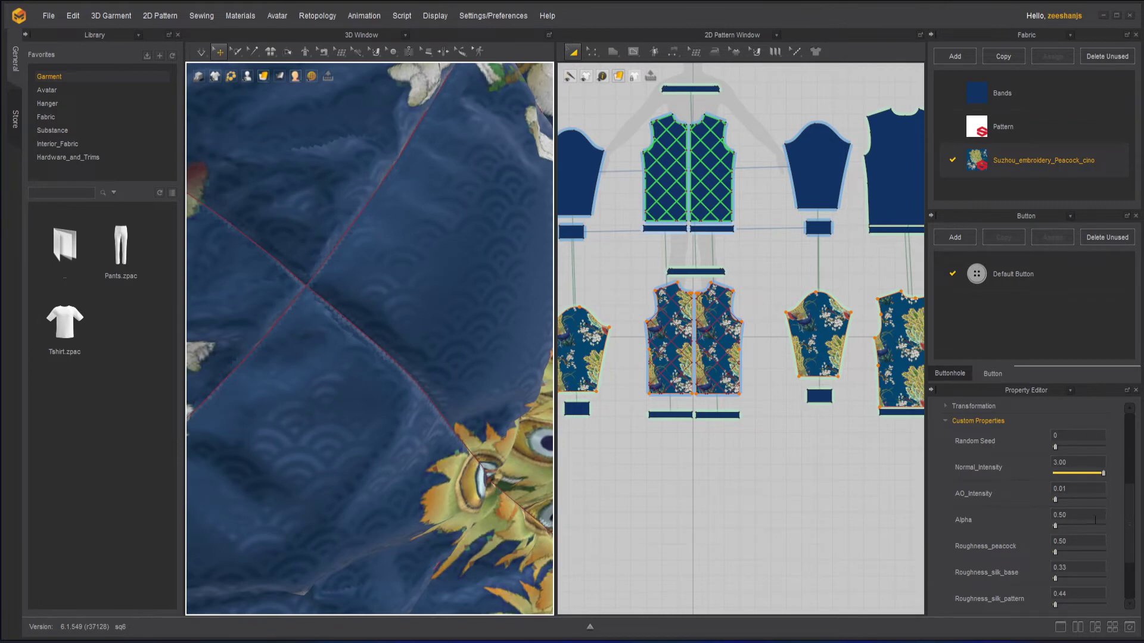
Step: Try an Alpha of 1.00 on the embroidery fabric, inspect the silk up close and restore the value to 0.5
scroll(1095, 520, "down", 2)
double_click(1079, 480)
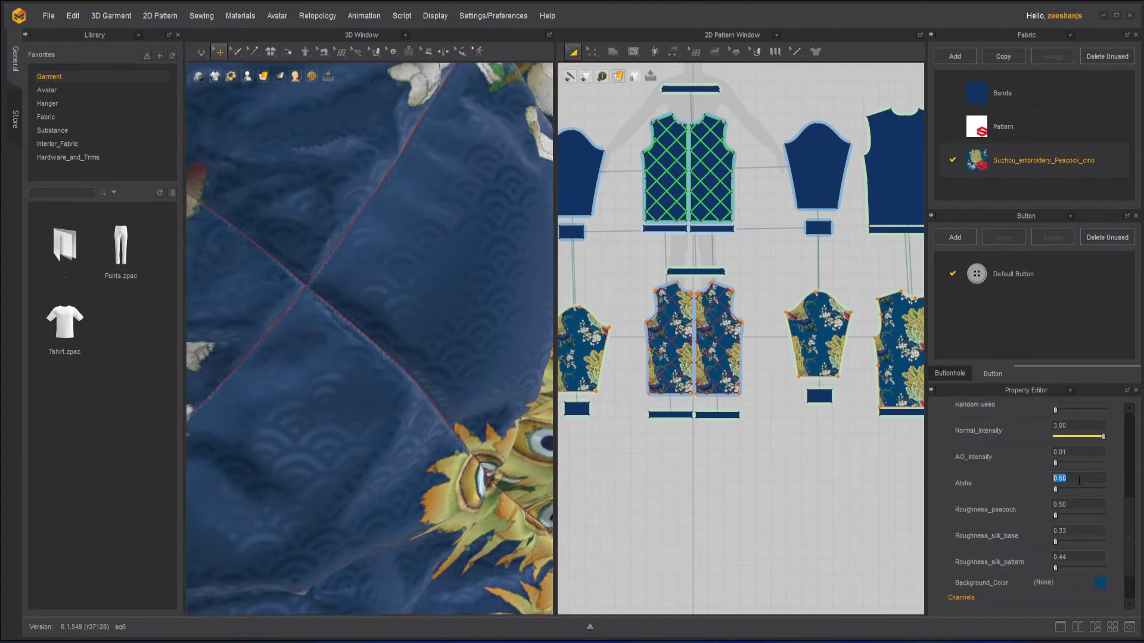
scroll(406, 345, "down", 10)
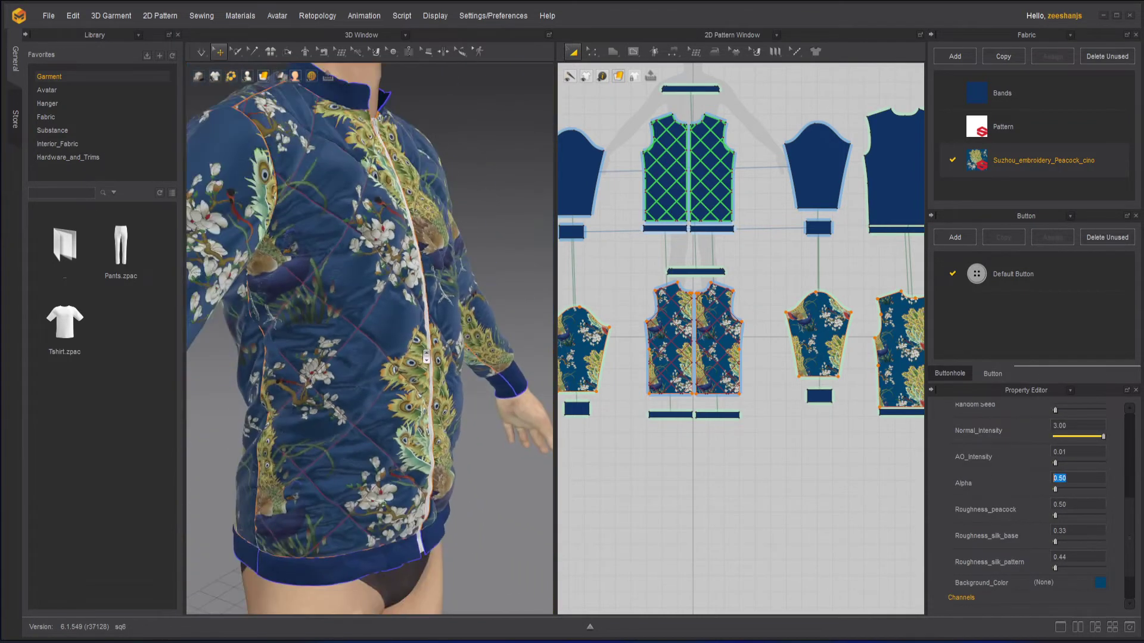
scroll(269, 234, "up", 8)
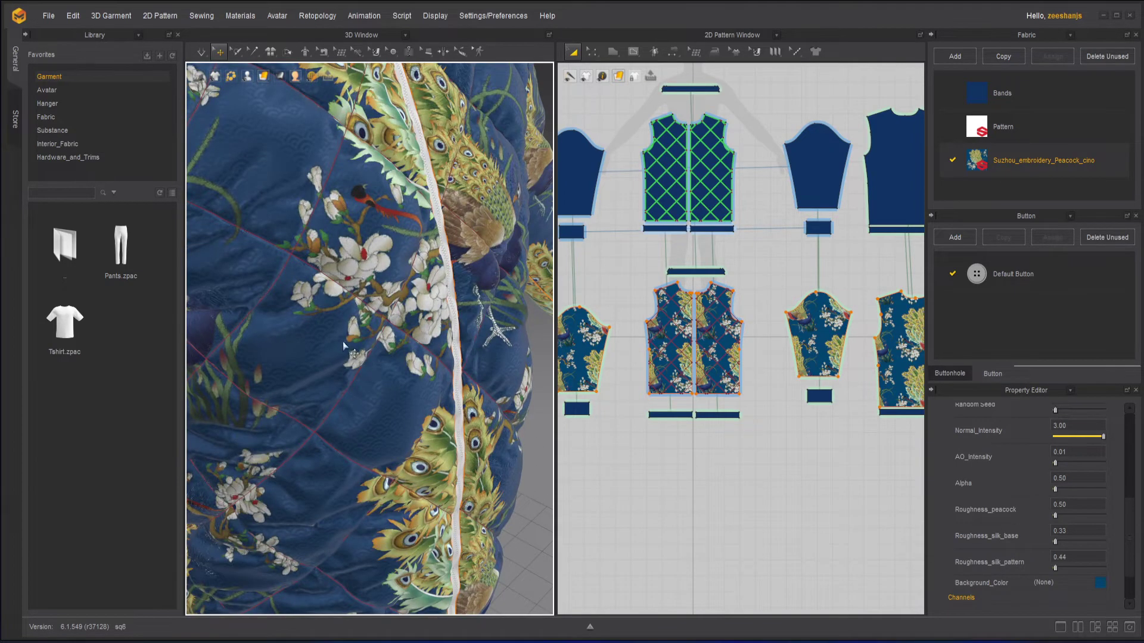
scroll(344, 345, "up", 6)
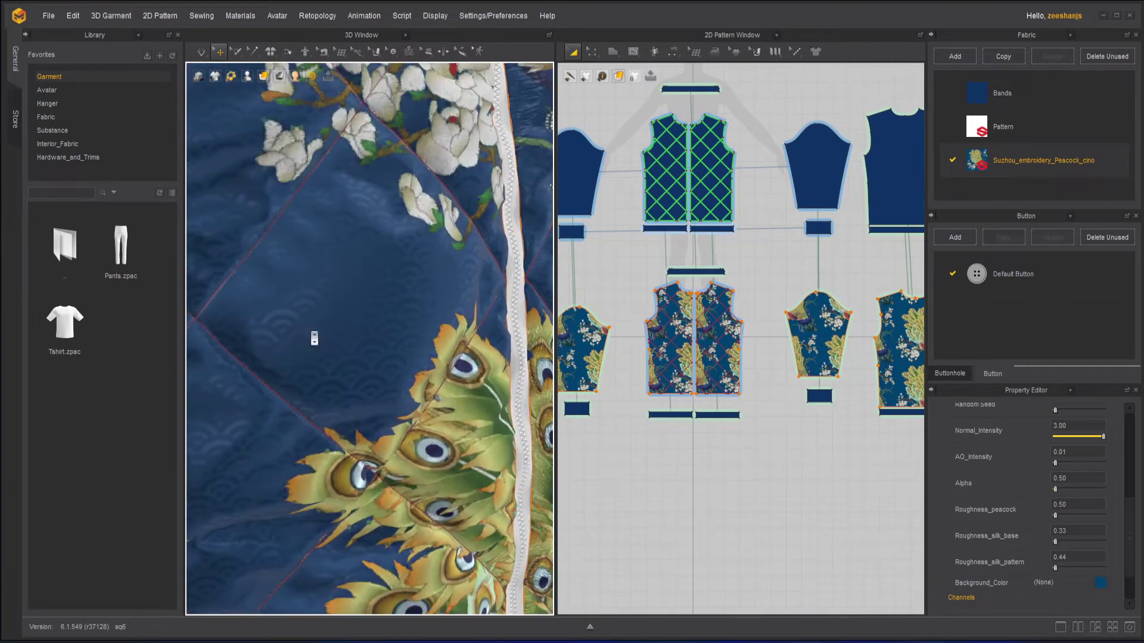
double_click(1081, 476)
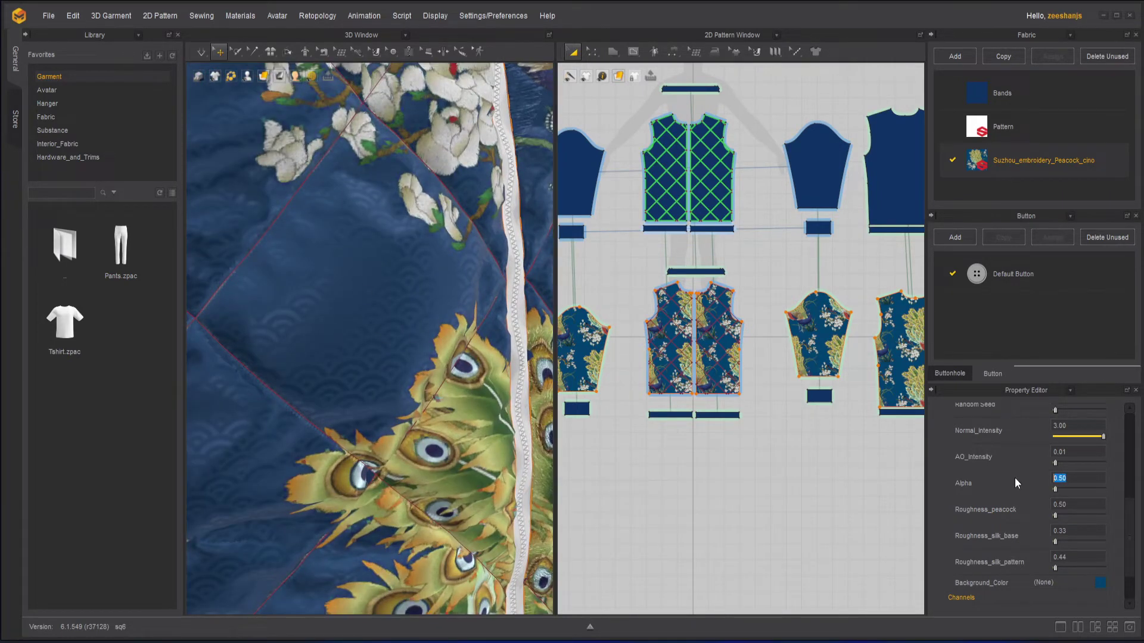
type("0")
key("Return")
scroll(399, 286, "down", 3)
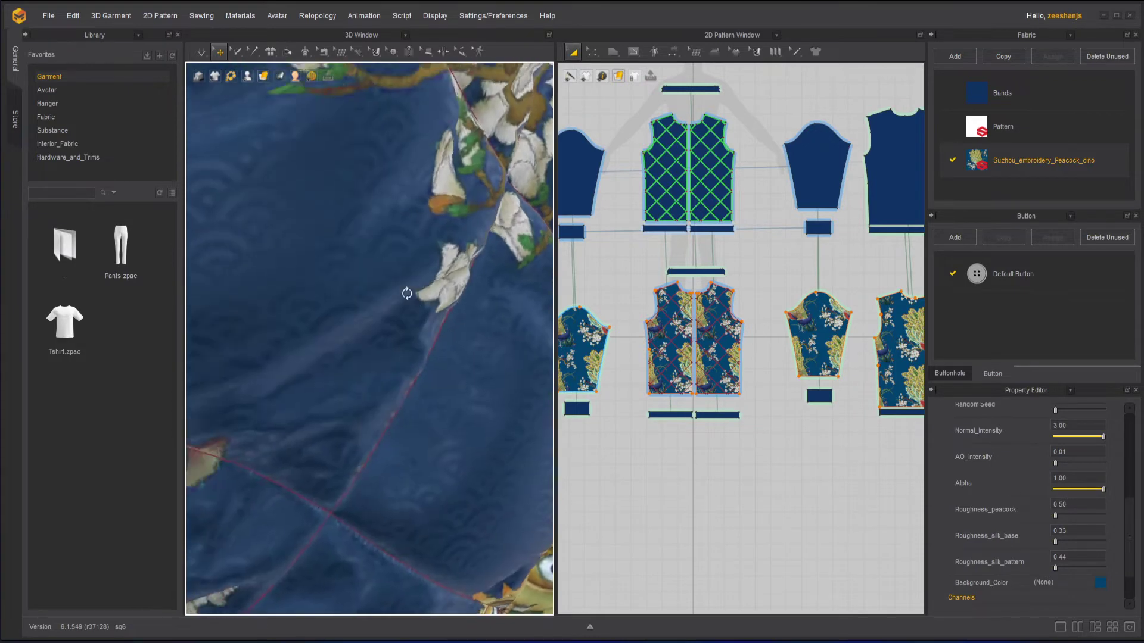
scroll(411, 304, "up", 3)
double_click(1084, 478)
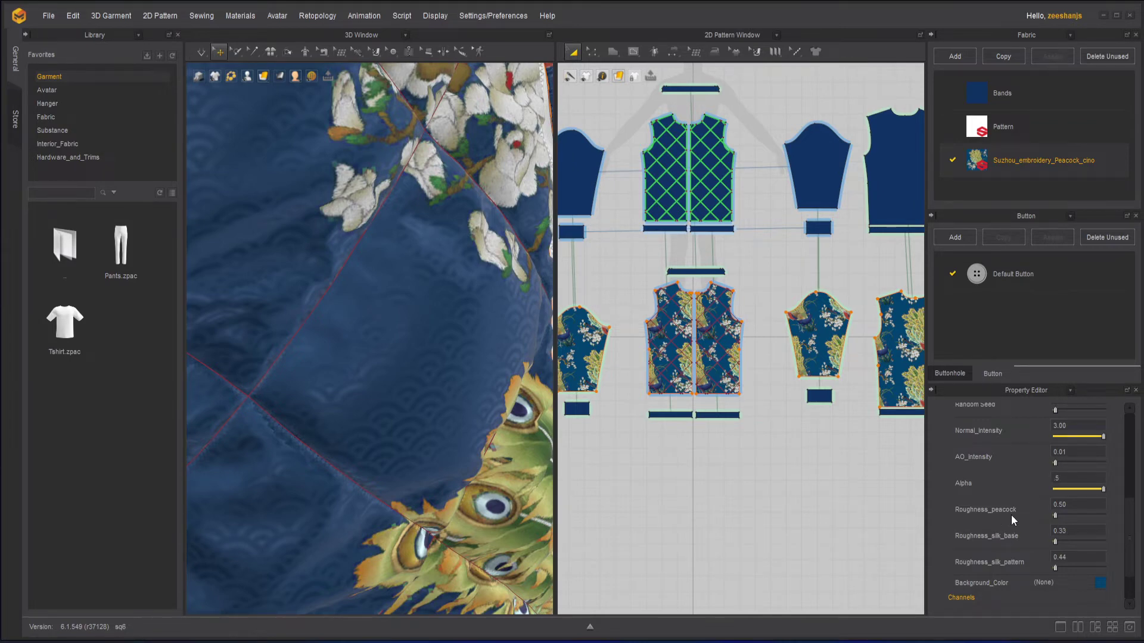
key("Return")
Step: Try a Roughness_peacock of 0 and inspect the sheen of the feathers and flowers beside the zipper
right_click_drag(432, 226, 439, 330)
scroll(366, 314, "up", 6)
scroll(403, 295, "down", 5)
scroll(439, 330, "up", 8)
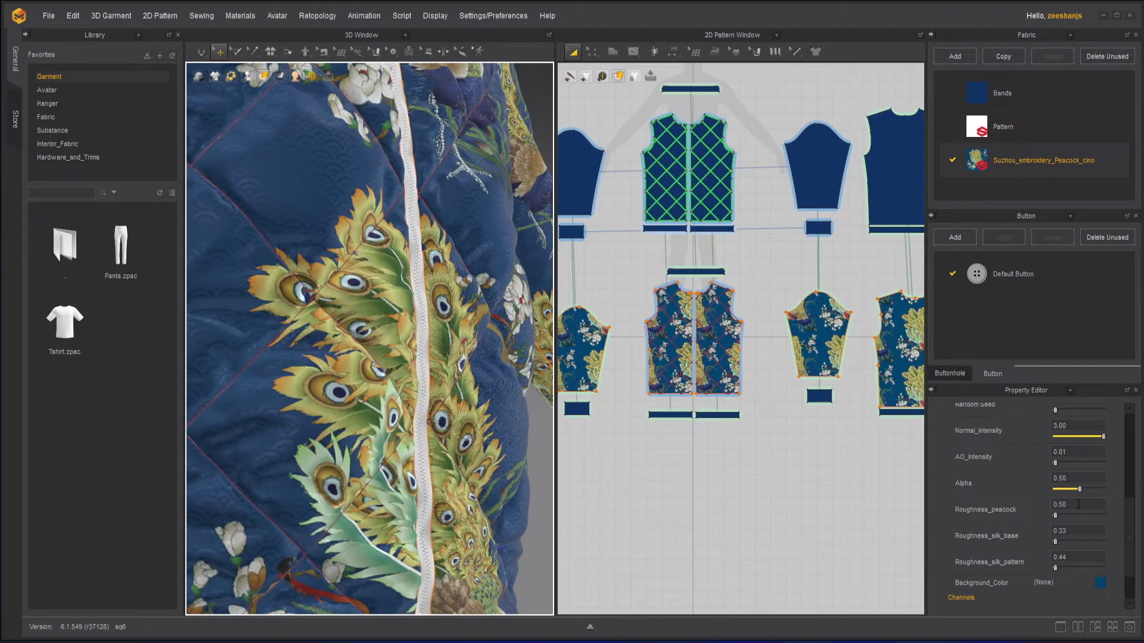
left_click(1079, 505)
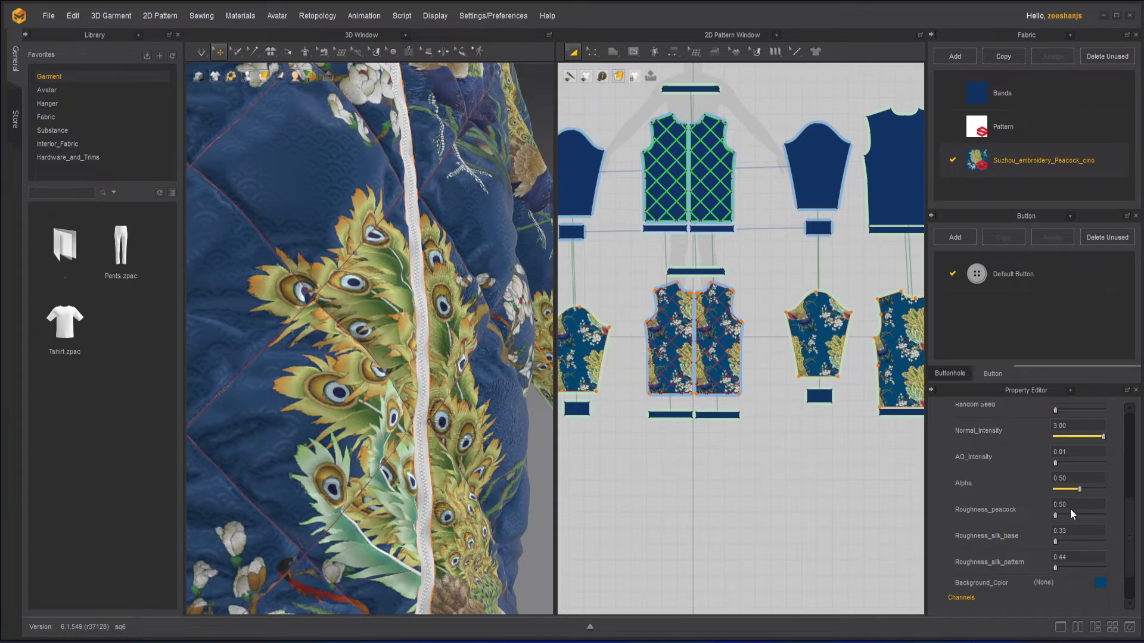
type("0")
key("Return")
scroll(418, 418, "up", 5)
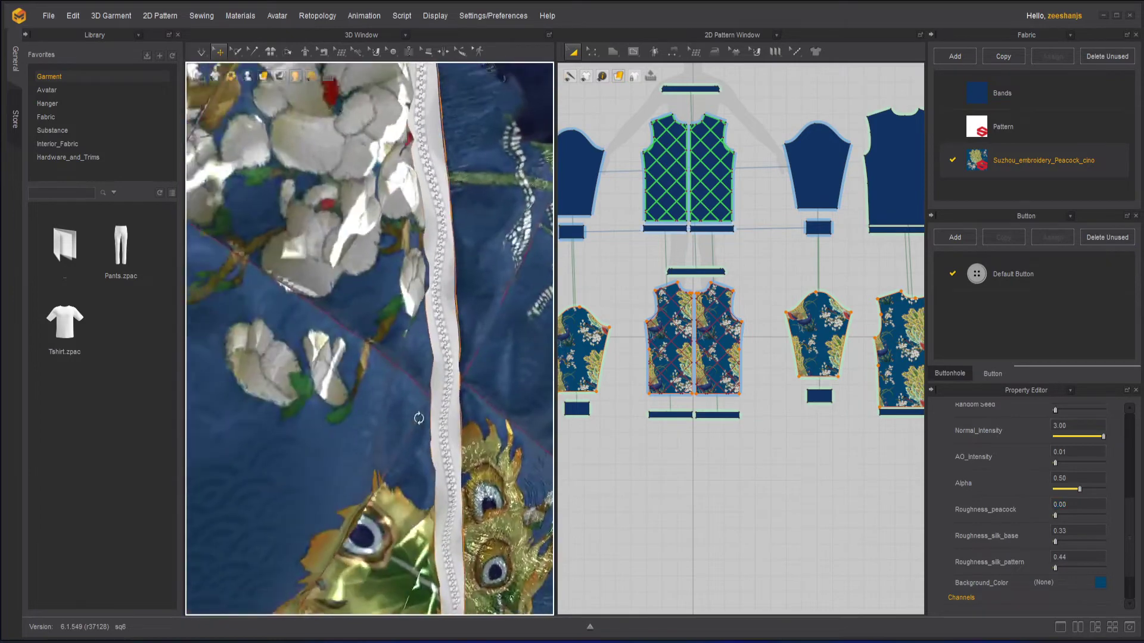
scroll(419, 411, "down", 5)
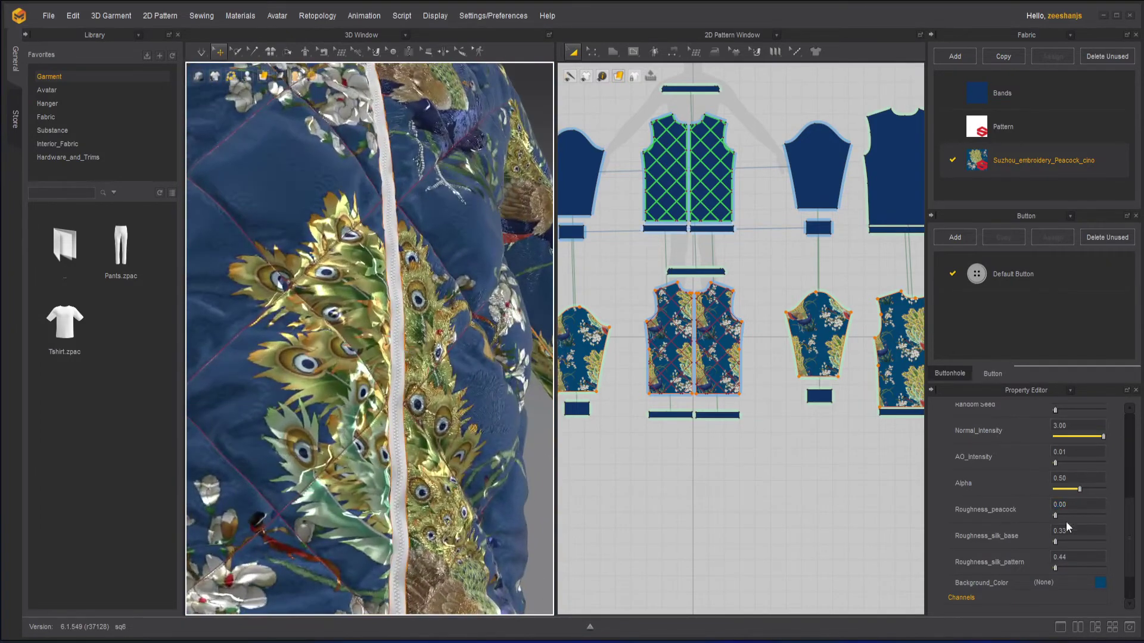
Step: Try Roughness_peacock values of 0.2 and 0.3, comparing the shine of the embroidery on the jacket front
left_click_drag(1092, 506, 1025, 510)
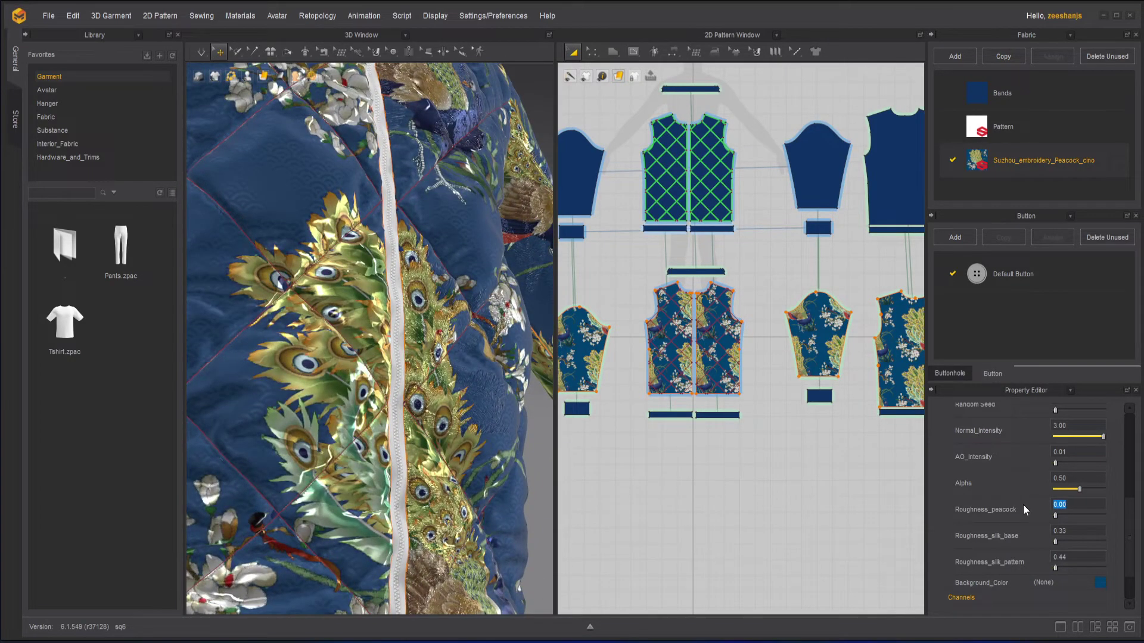
key("BackSpace")
type(".2")
left_click(433, 400)
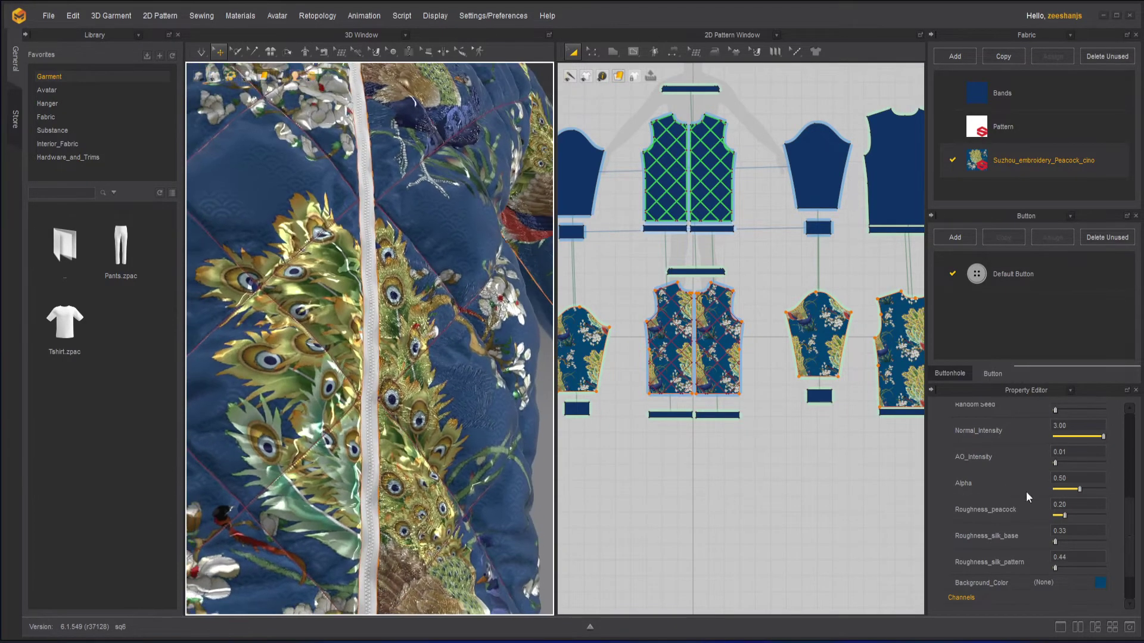
left_click_drag(1052, 505, 1074, 506)
type(".3")
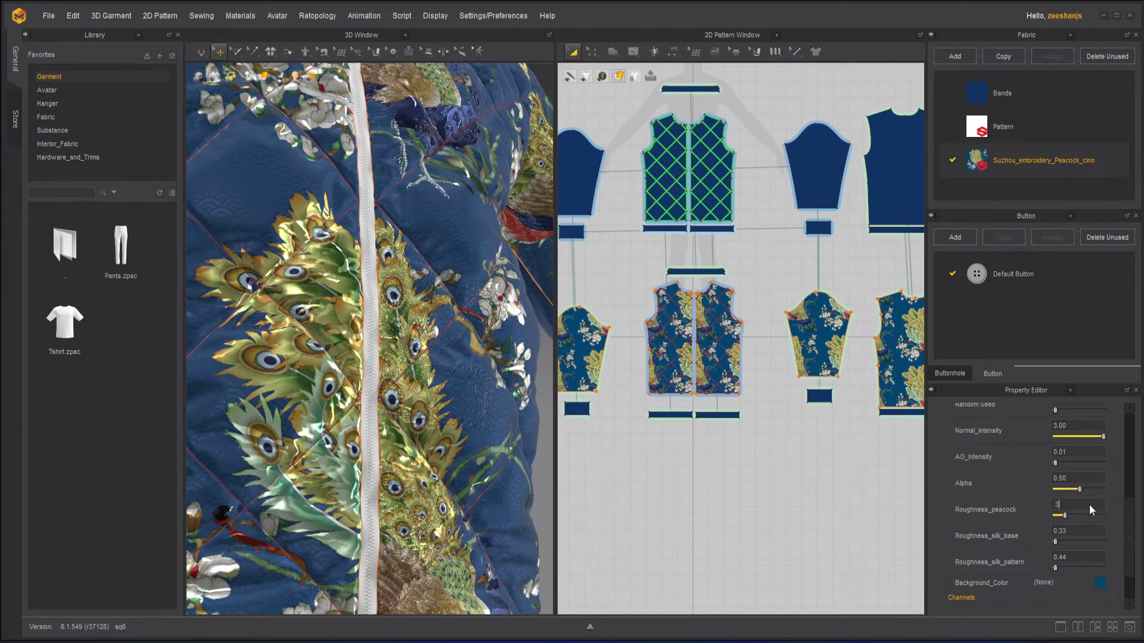
left_click(466, 388)
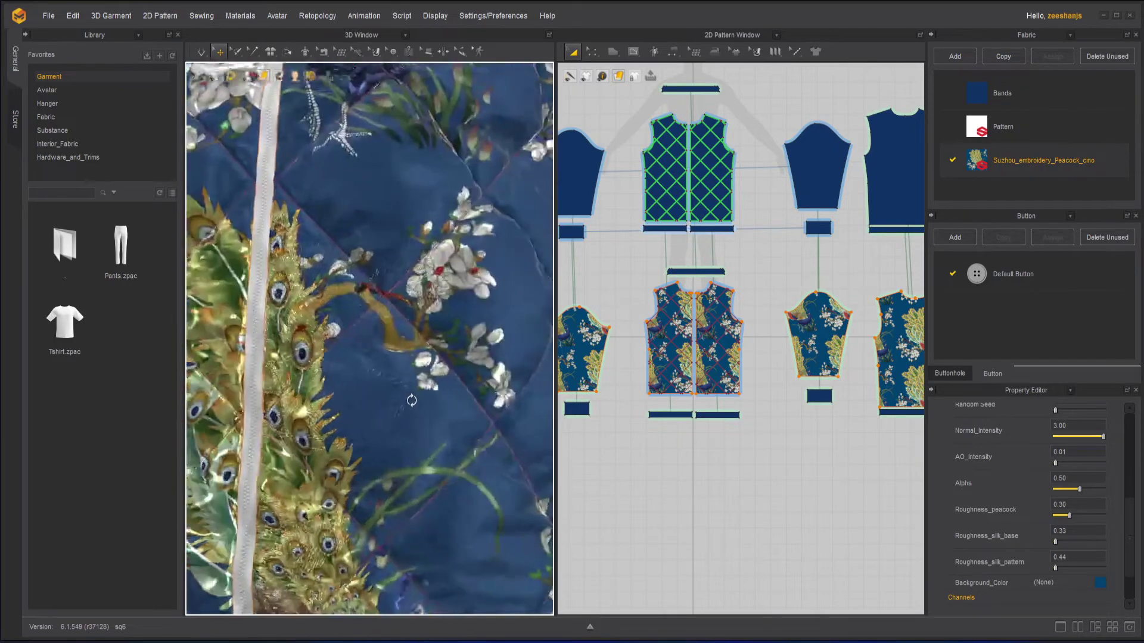
scroll(430, 424, "down", 6)
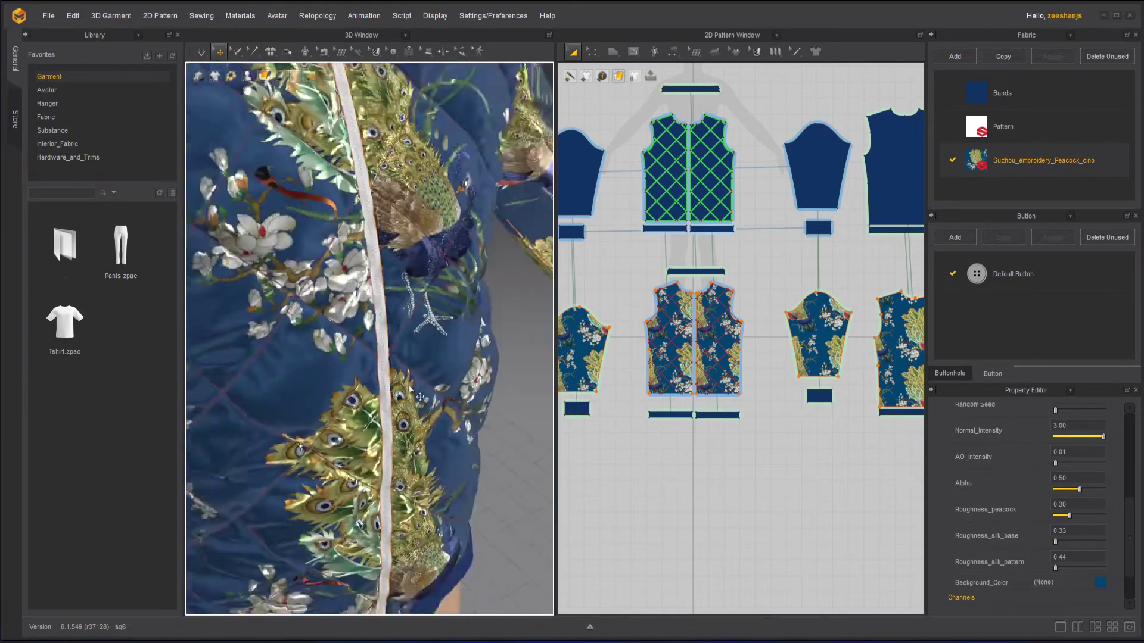
right_click_drag(360, 394, 401, 352)
scroll(401, 352, "up", 5)
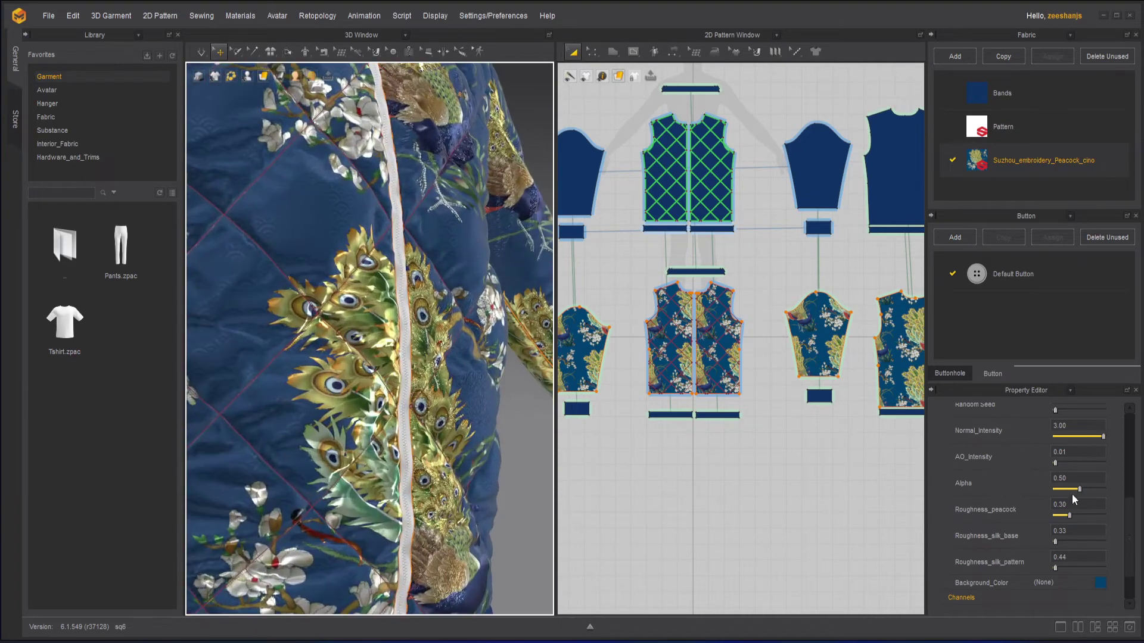
Step: Raise Roughness_peacock to 0.5, fine-tune it to 0.45 and check the embroidery across the jacket front
left_click(1073, 504)
type(".5")
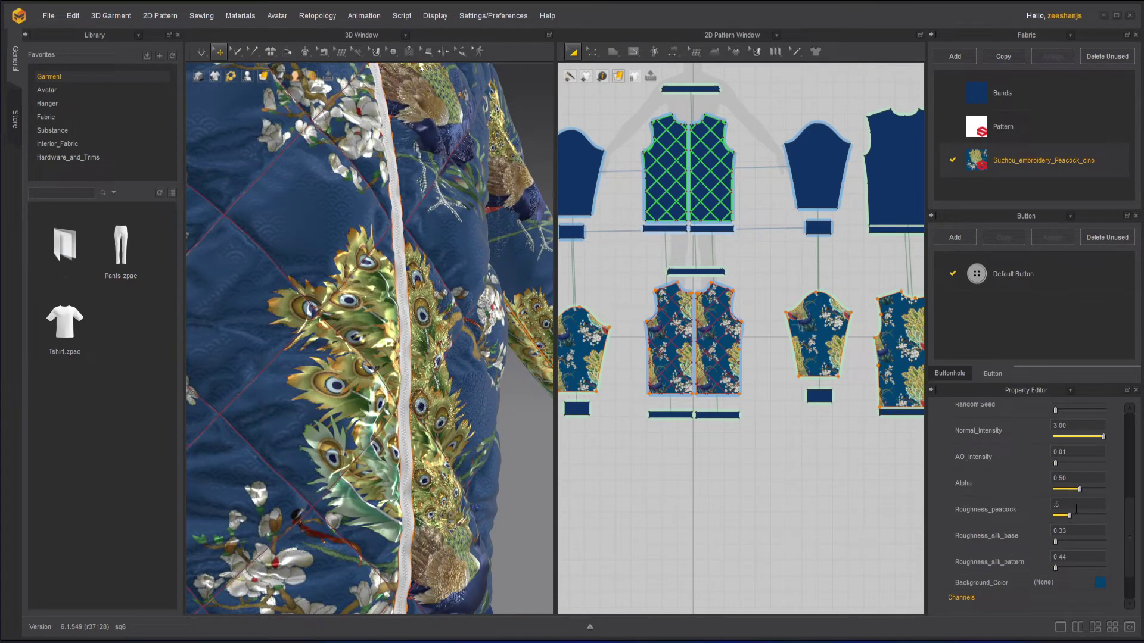
key("Return")
right_click_drag(463, 463, 473, 453)
left_click(1085, 507)
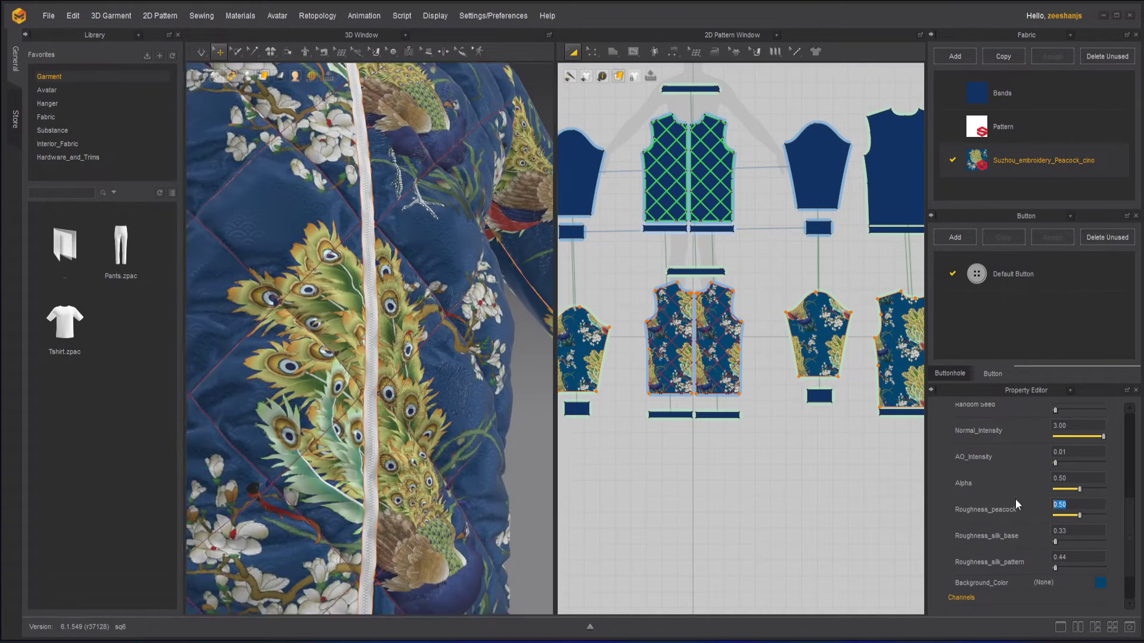
type(".45")
key("Return")
right_click_drag(409, 380, 389, 423)
scroll(364, 356, "down", 5)
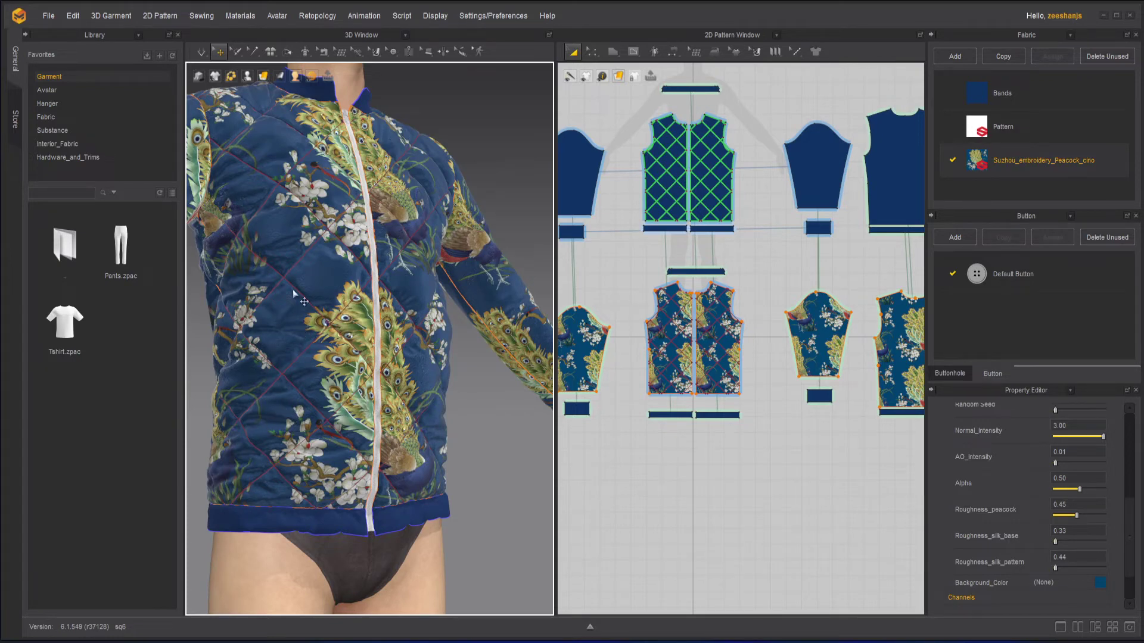
Step: Examine the blue silk on the jacket front up close and set Roughness_silk_base to 0.2
double_click(1093, 531)
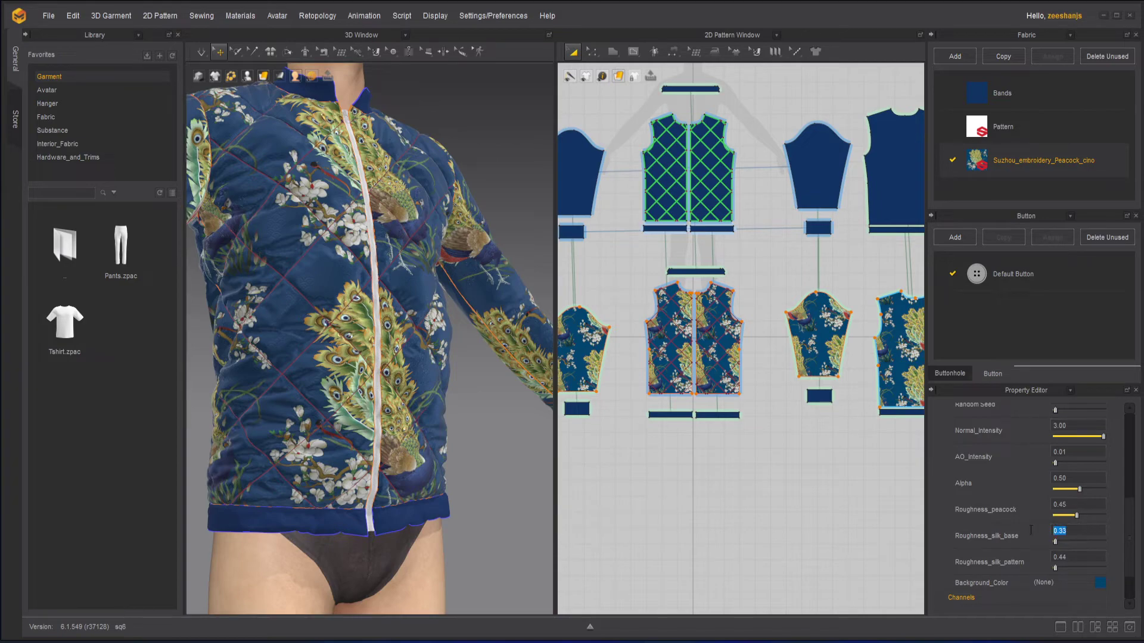
middle_click_drag(323, 280, 402, 348)
right_click_drag(403, 348, 426, 424)
scroll(440, 457, "up", 3)
scroll(372, 374, "up", 3)
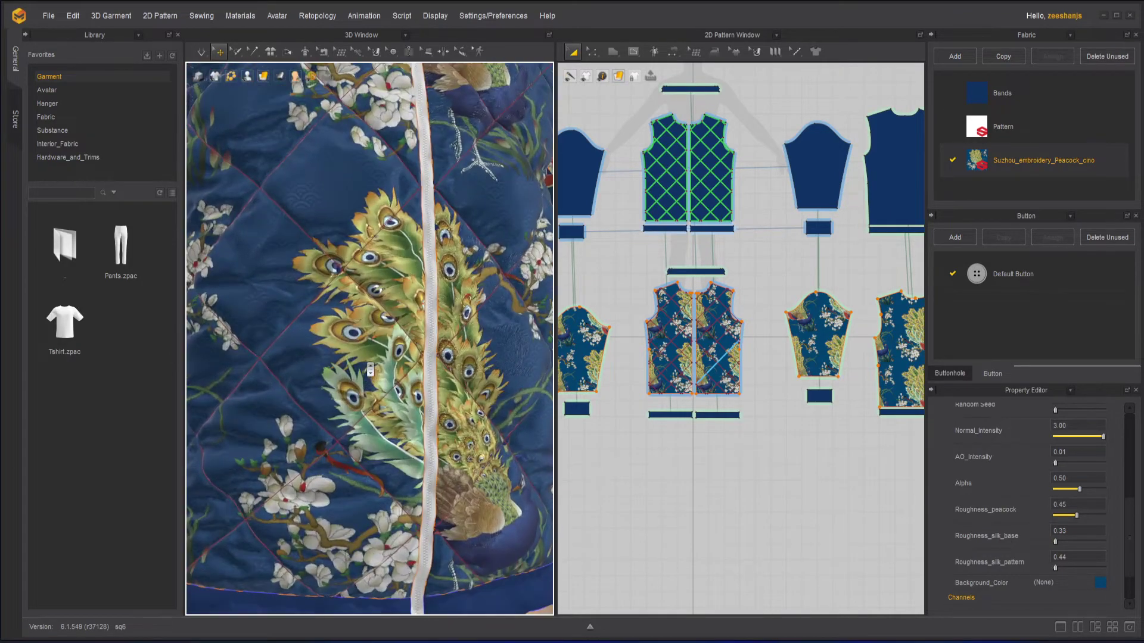
scroll(376, 384, "up", 3)
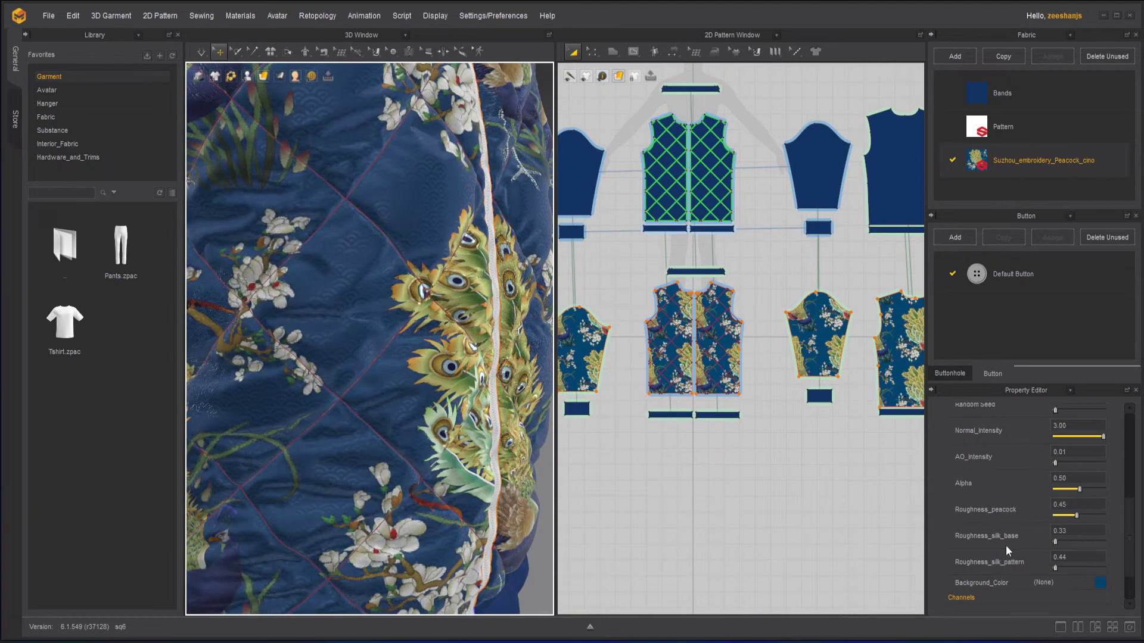
double_click(1072, 531)
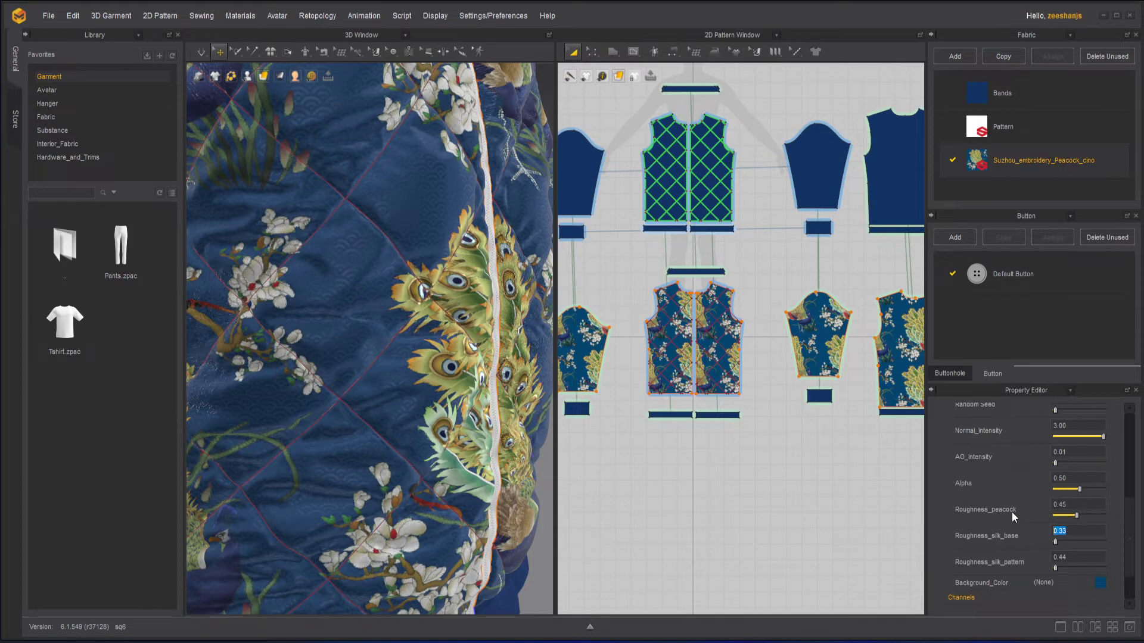
type(".2")
key("Return")
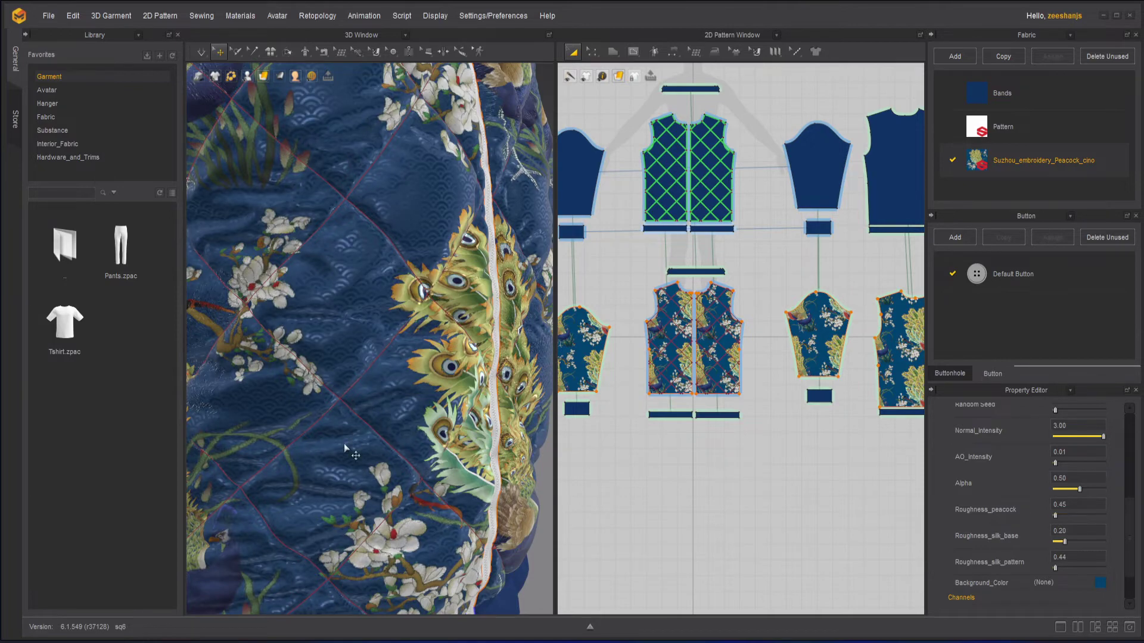
Step: Inspect the shine of the blue silk base around the jacket from several angles and distances
key("2")
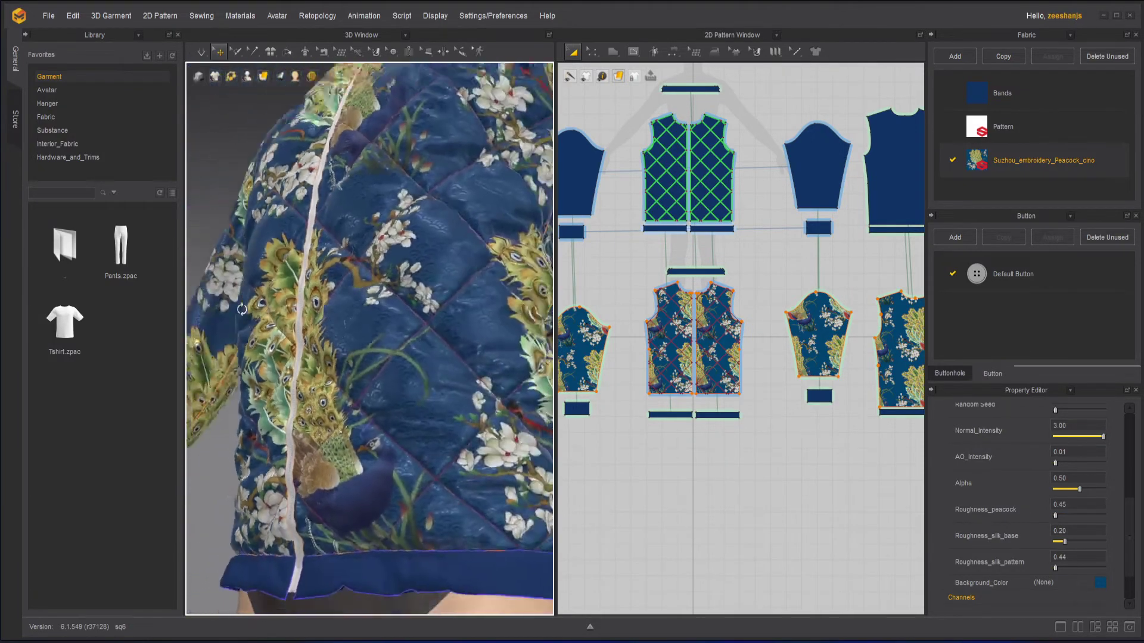
right_click_drag(286, 247, 334, 304)
scroll(335, 305, "up", 3)
scroll(336, 305, "down", 5)
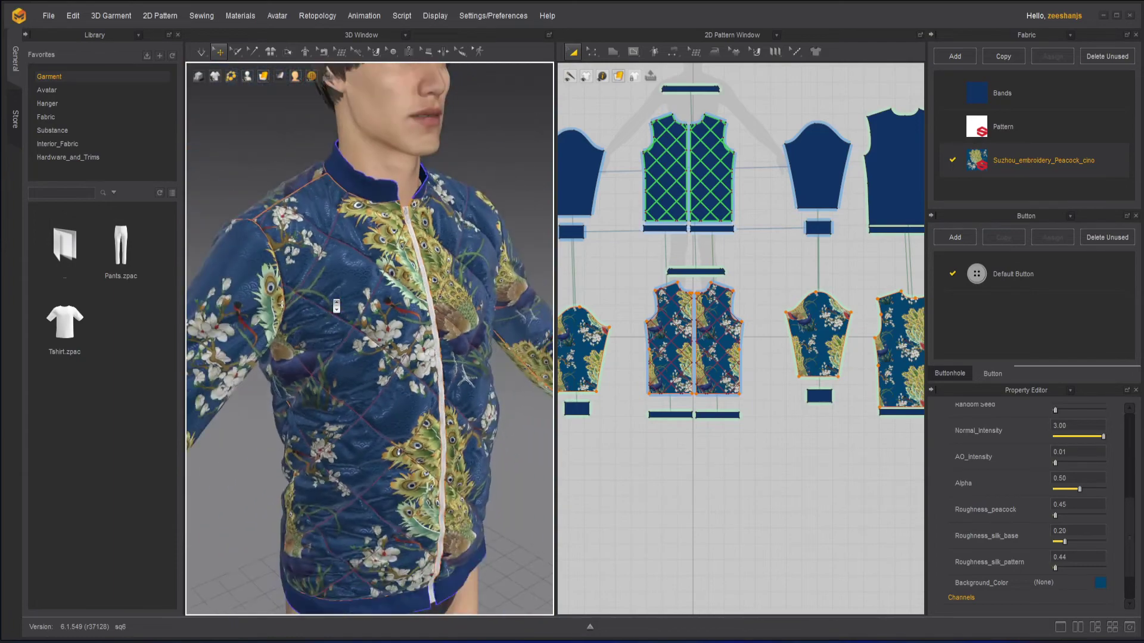
right_click_drag(381, 378, 366, 344)
scroll(366, 345, "up", 3)
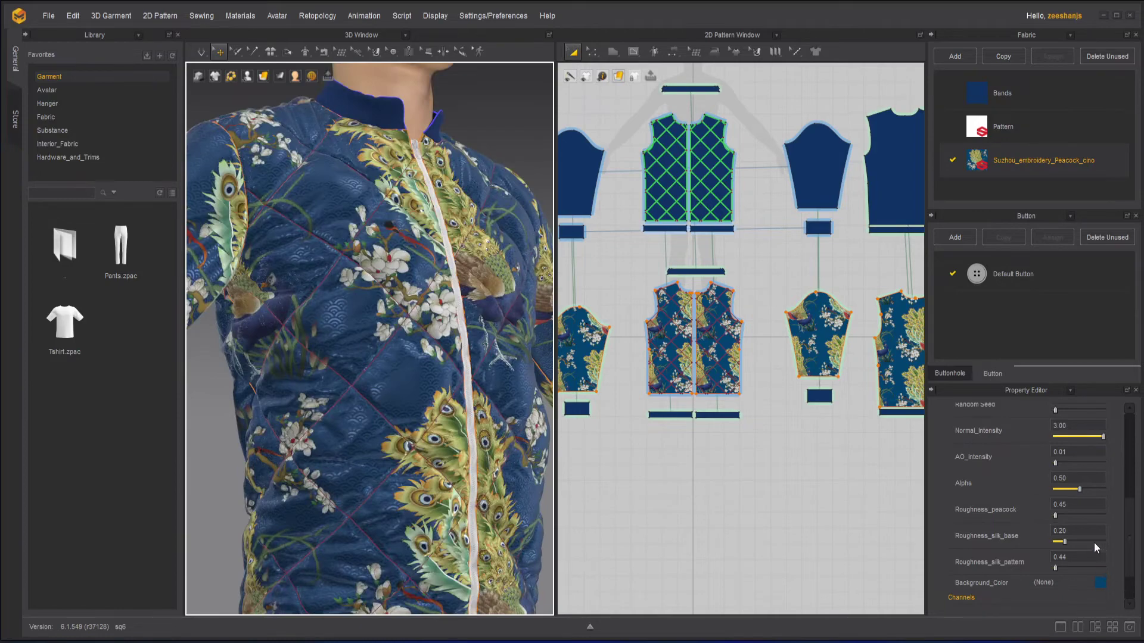
Step: Examine the blue silk and its wave motif on the jacket front, both close up and at full-figure distance
scroll(445, 370, "down", 3)
scroll(427, 362, "up", 2)
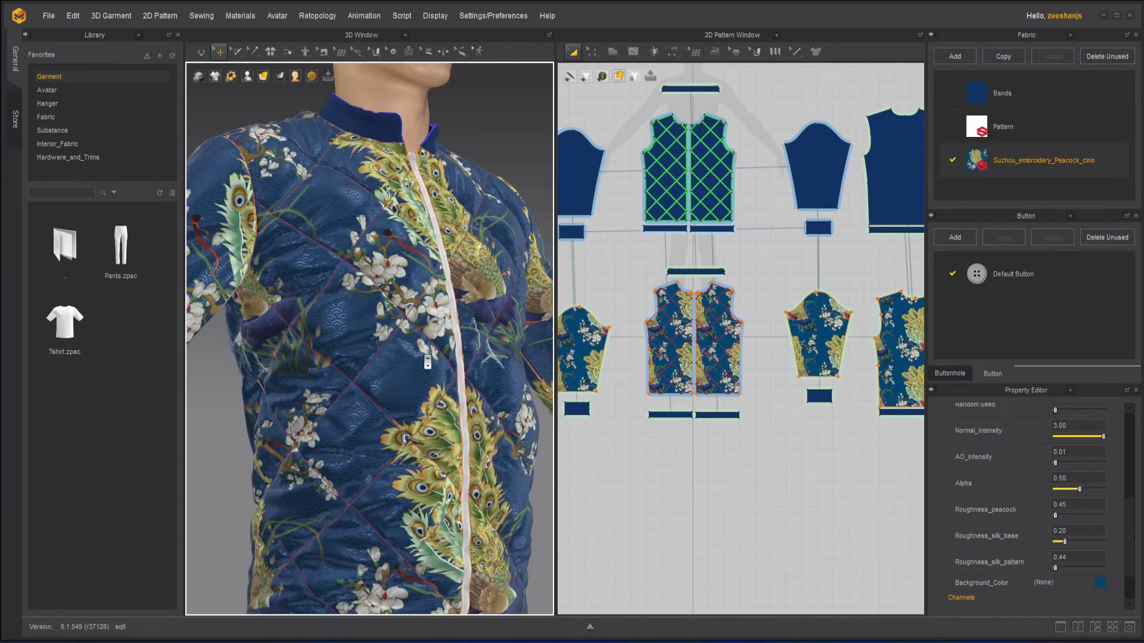
right_click_drag(427, 363, 451, 394)
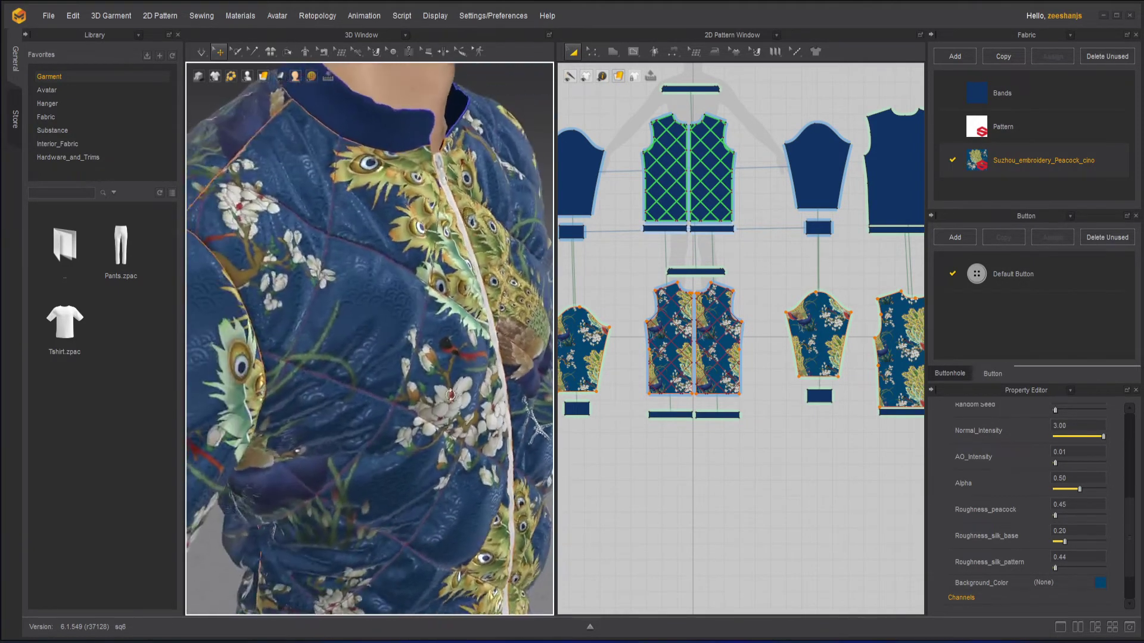
scroll(451, 394, "down", 10)
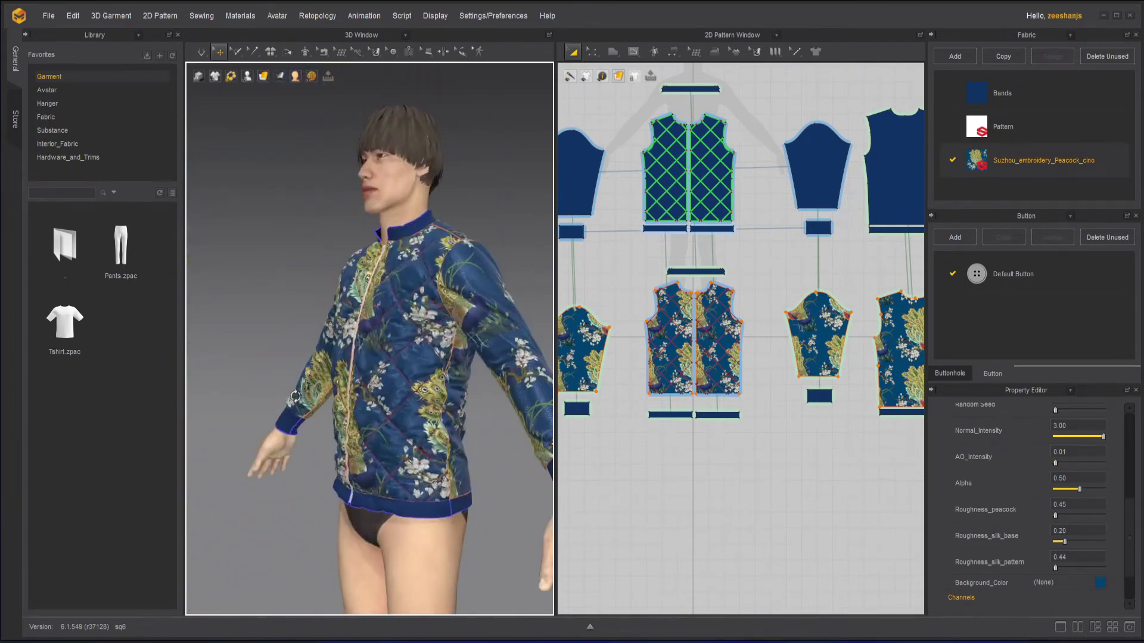
right_click_drag(295, 396, 500, 403)
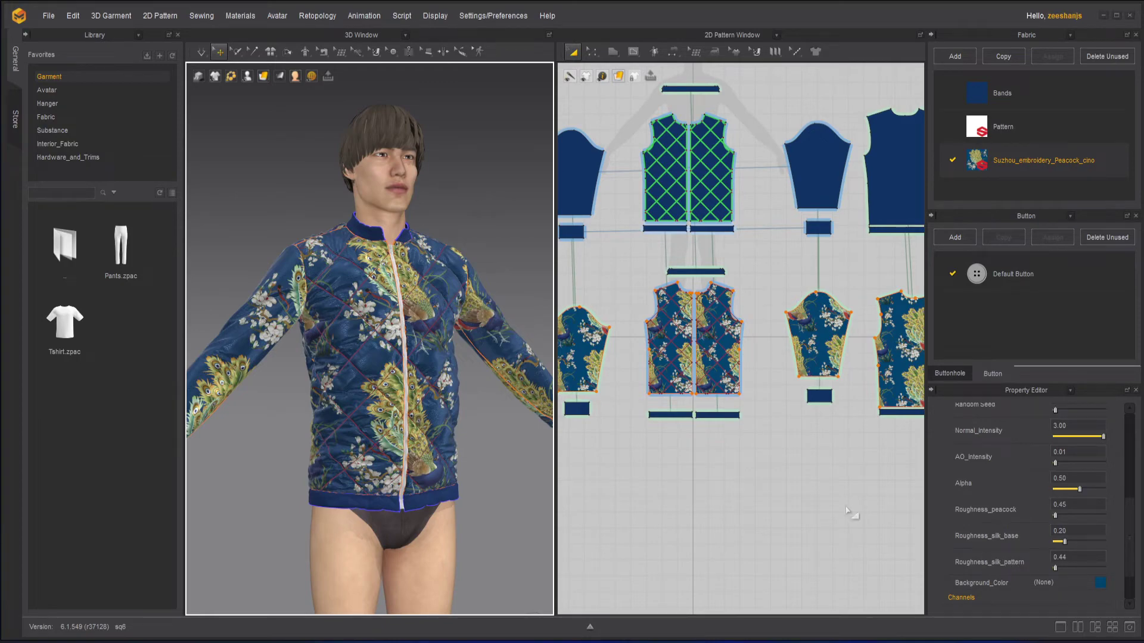
scroll(344, 317, "up", 10)
scroll(344, 317, "up", 3)
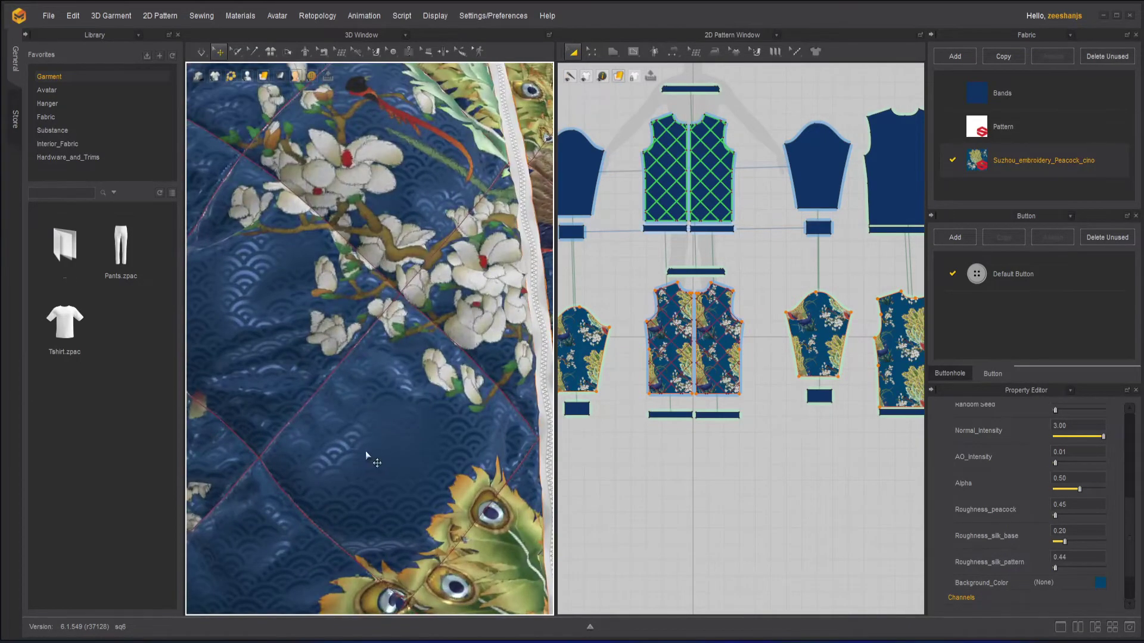
right_click_drag(366, 452, 348, 263)
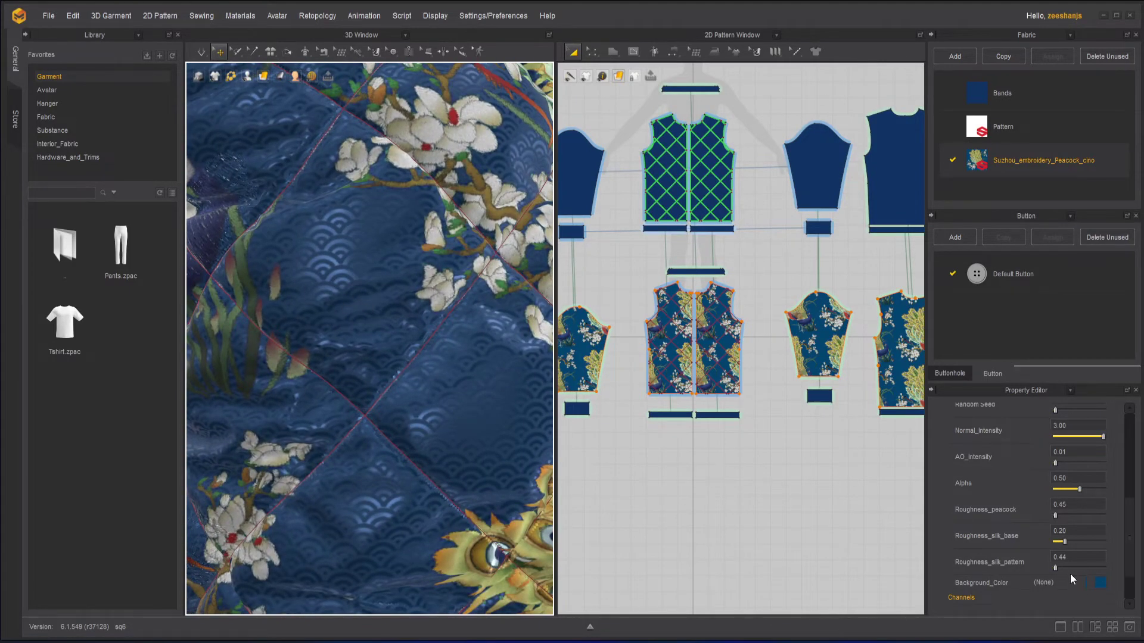
Step: Try a Roughness_silk_pattern value of 0.2 and check the silk on the jacket front
left_click_drag(1084, 560, 1022, 555)
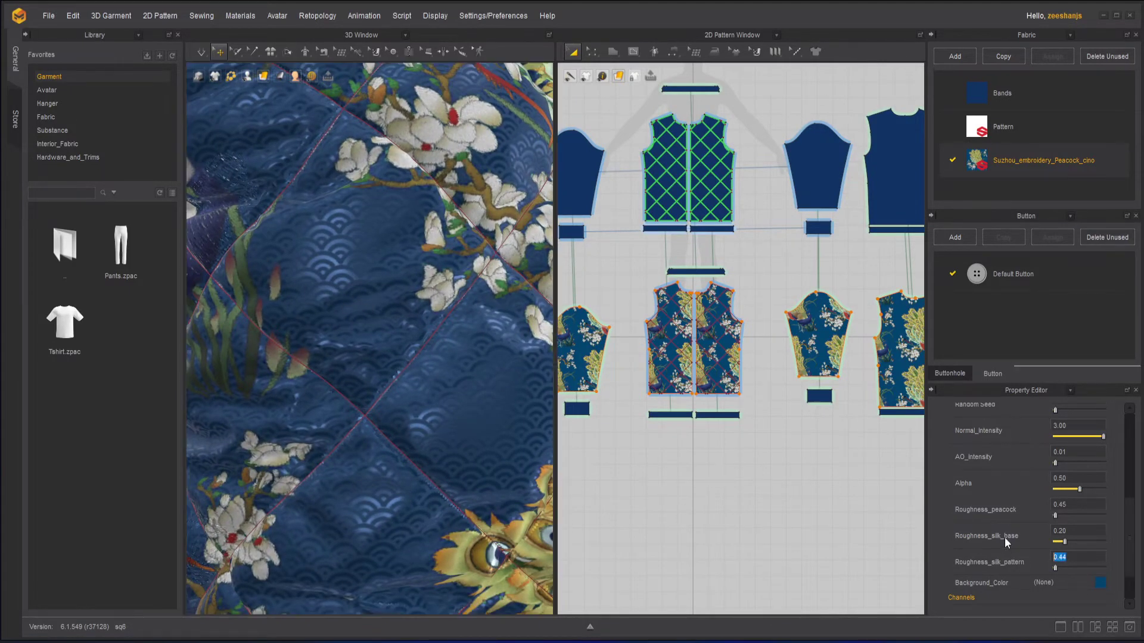
type(".2")
key("Return")
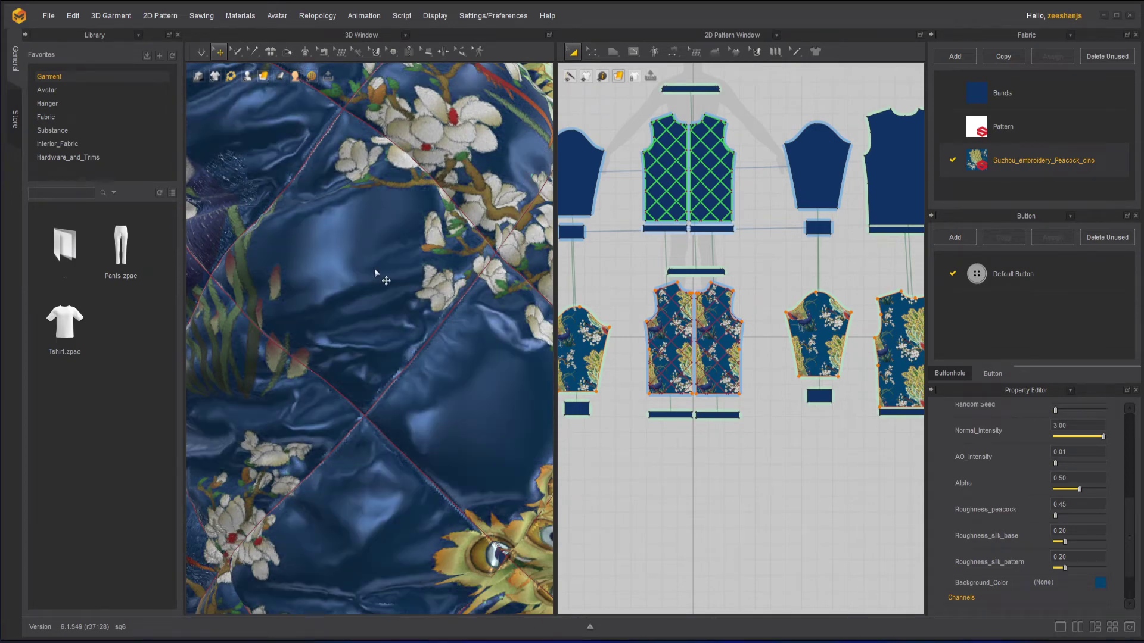
scroll(407, 313, "down", 5)
right_click_drag(408, 314, 443, 397)
Step: Set Roughness_silk_pattern to 0.45 and check the wave motif close up and across the jacket front
left_click_drag(1071, 557, 1018, 551)
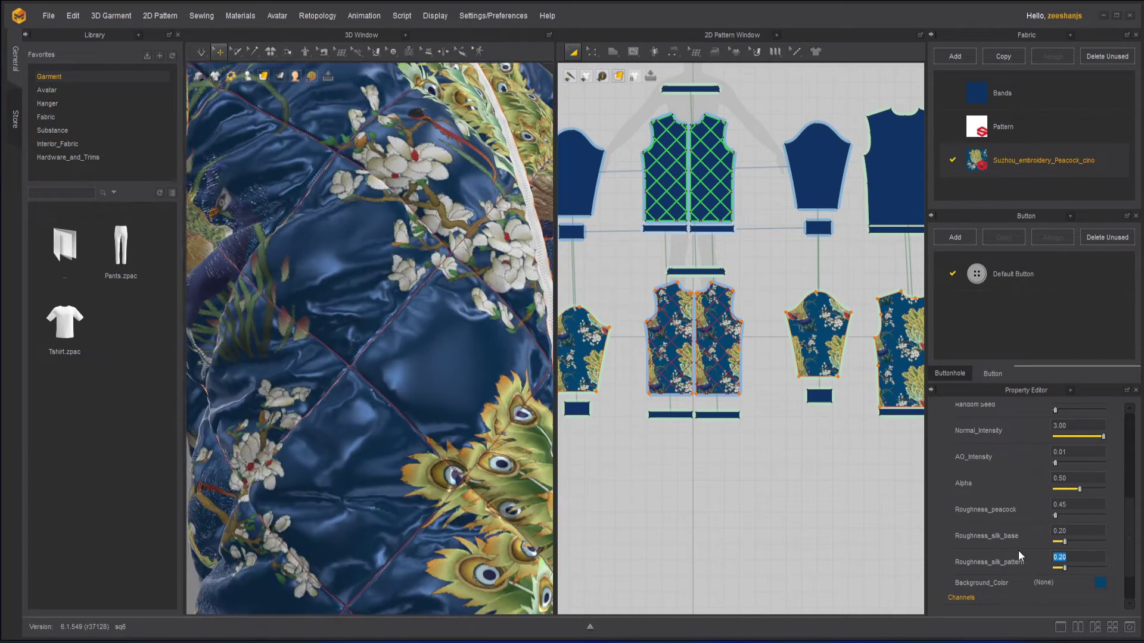
key("BackSpace")
type(".45")
key("Return")
scroll(446, 366, "up", 3)
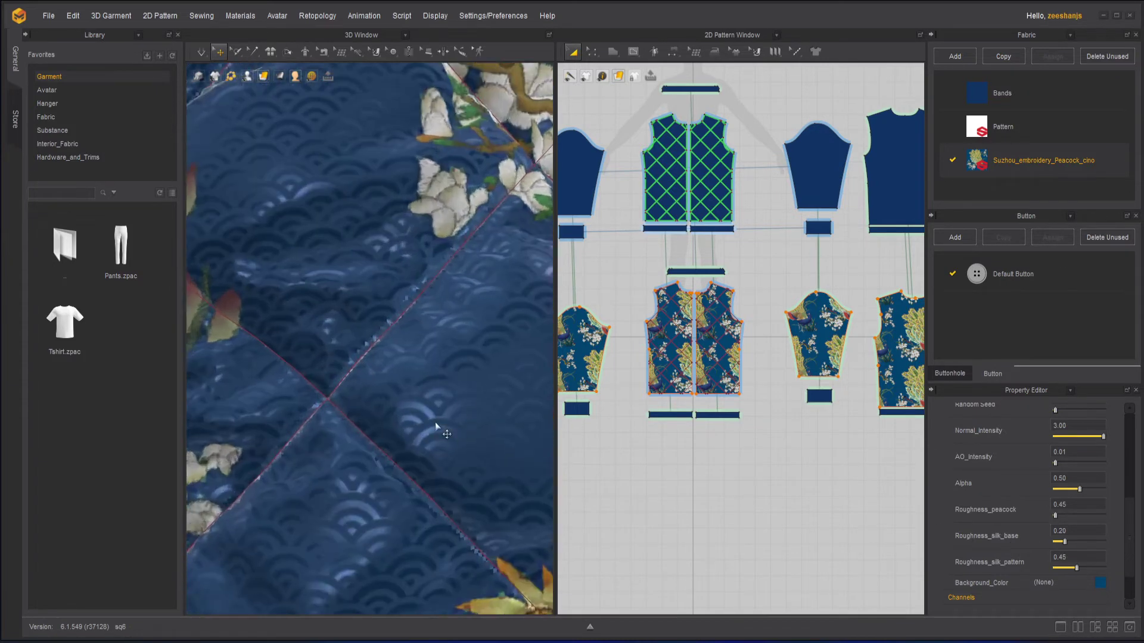
scroll(473, 465, "up", 2)
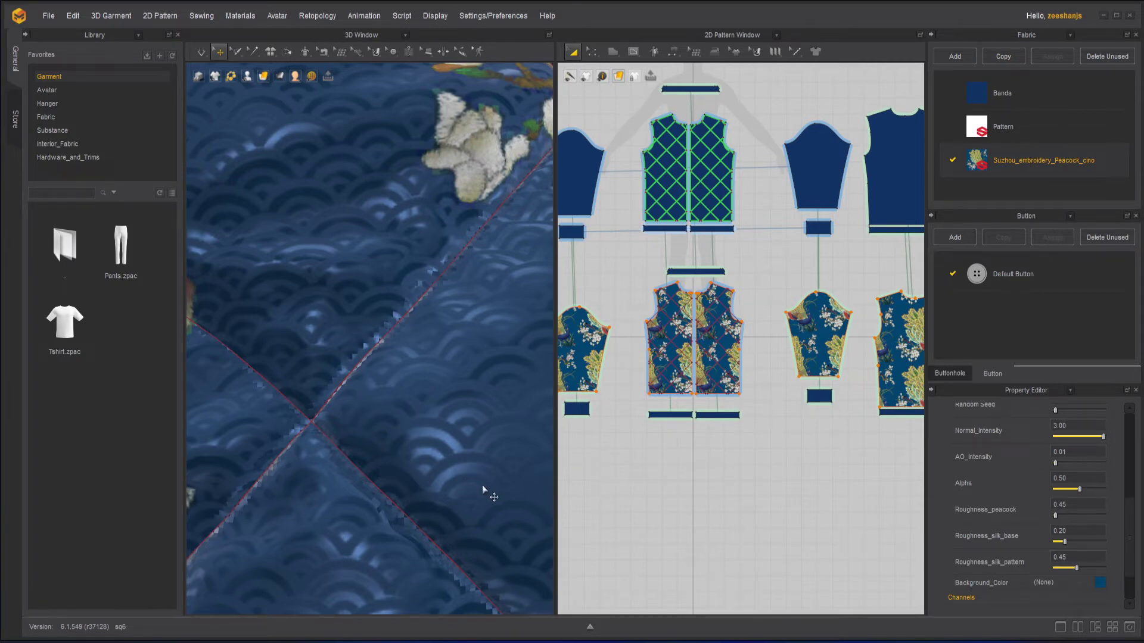
scroll(477, 471, "down", 6)
right_click_drag(476, 467, 400, 386)
scroll(413, 404, "down", 5)
scroll(409, 441, "down", 4)
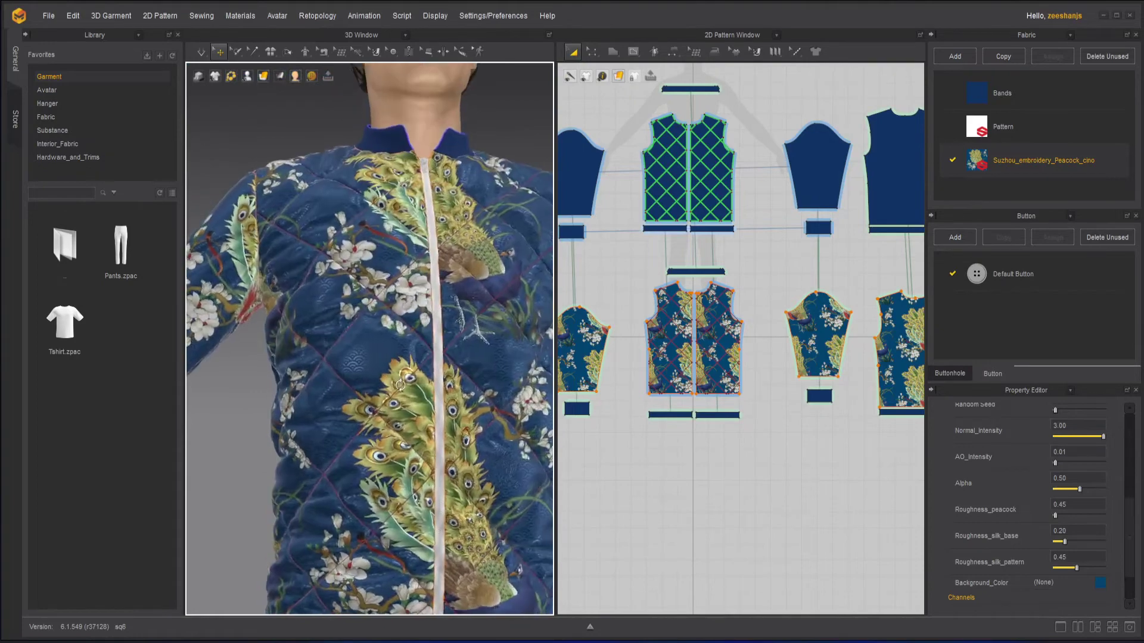
Step: Set Roughness_silk_base to 0.45 and Roughness_silk_pattern to 0.2 for the peacock embroidery fabric
scroll(399, 385, "up", 8)
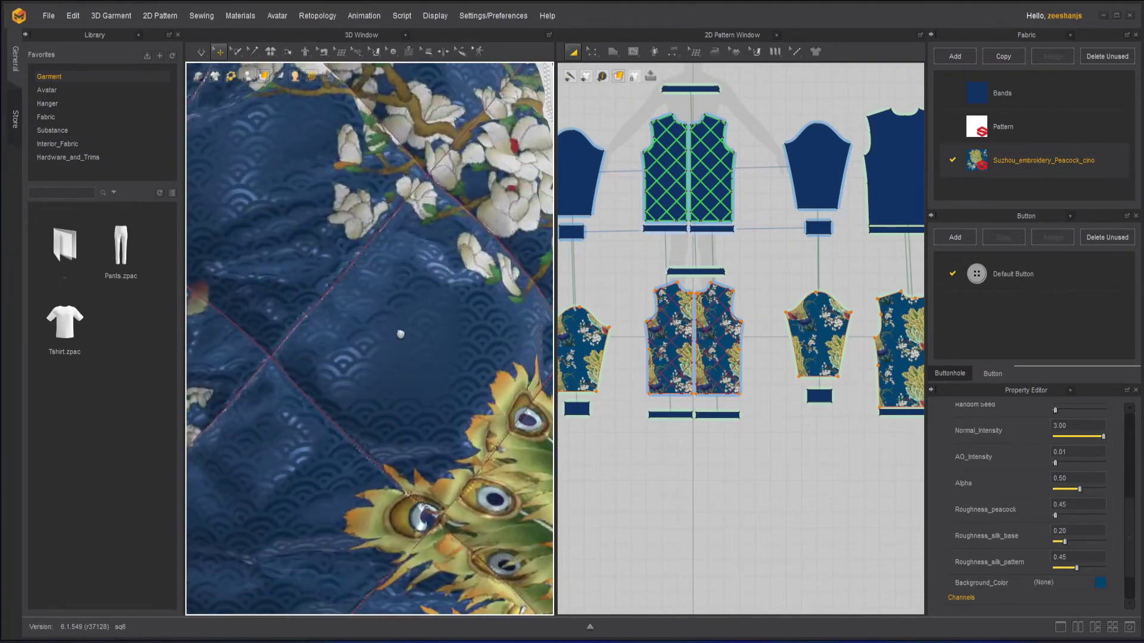
scroll(401, 335, "up", 2)
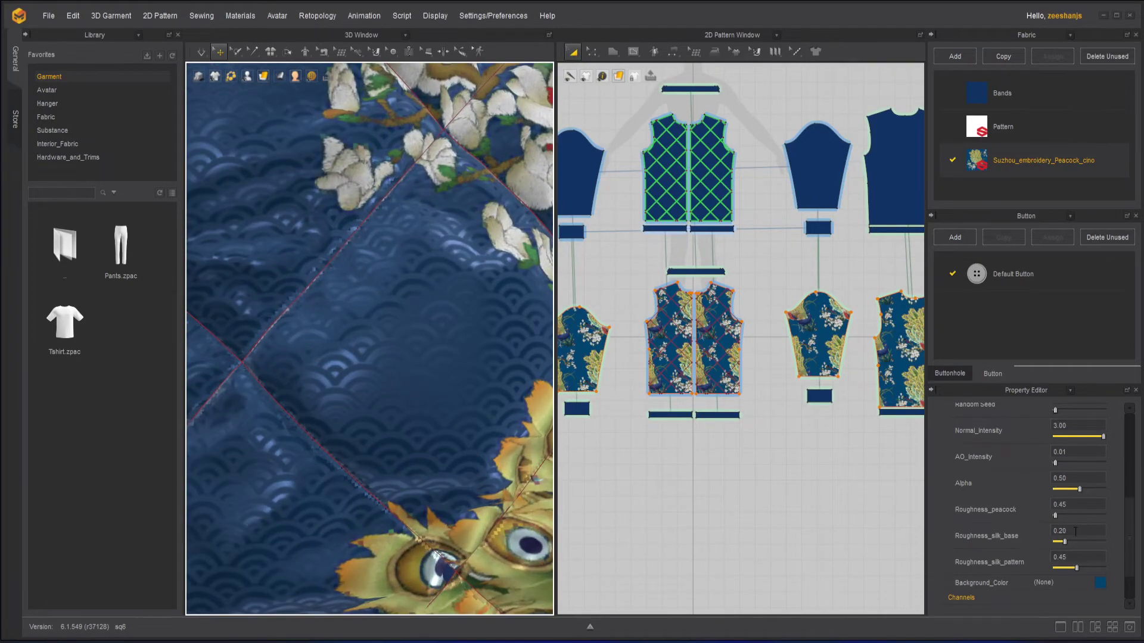
double_click(1076, 531)
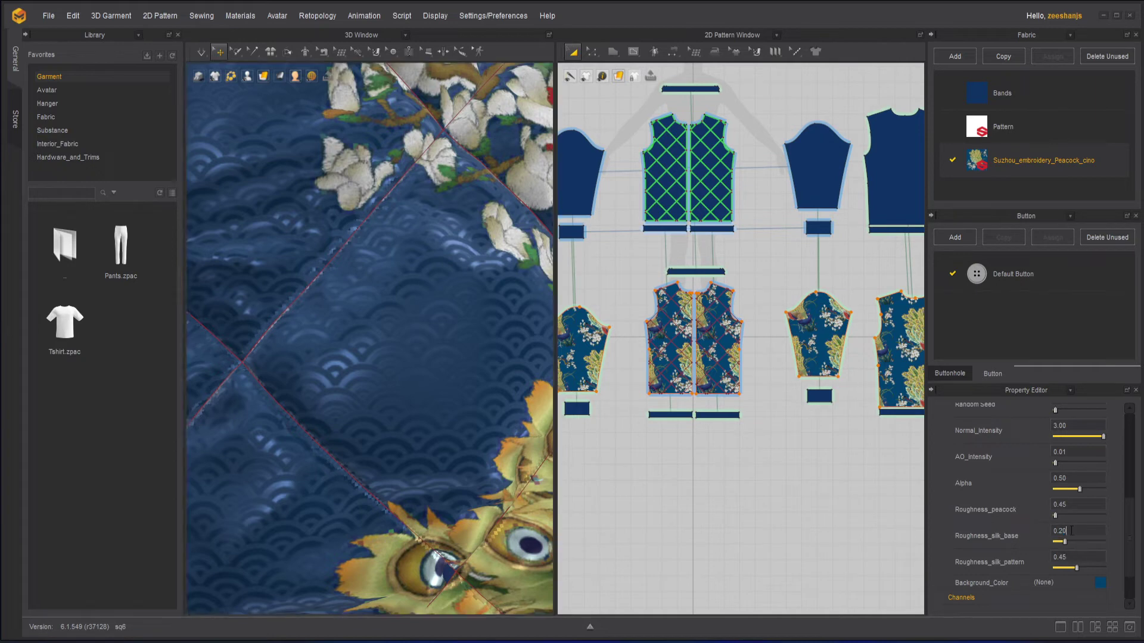
key("BackSpace")
type(".45")
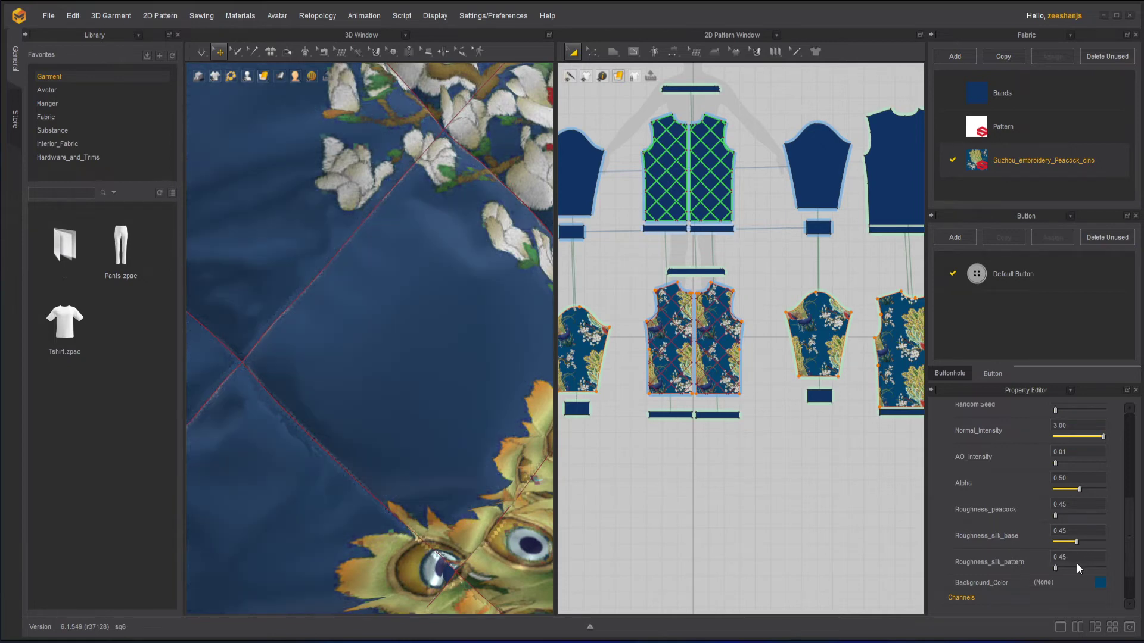
key("Tab")
type(".2")
key("Return")
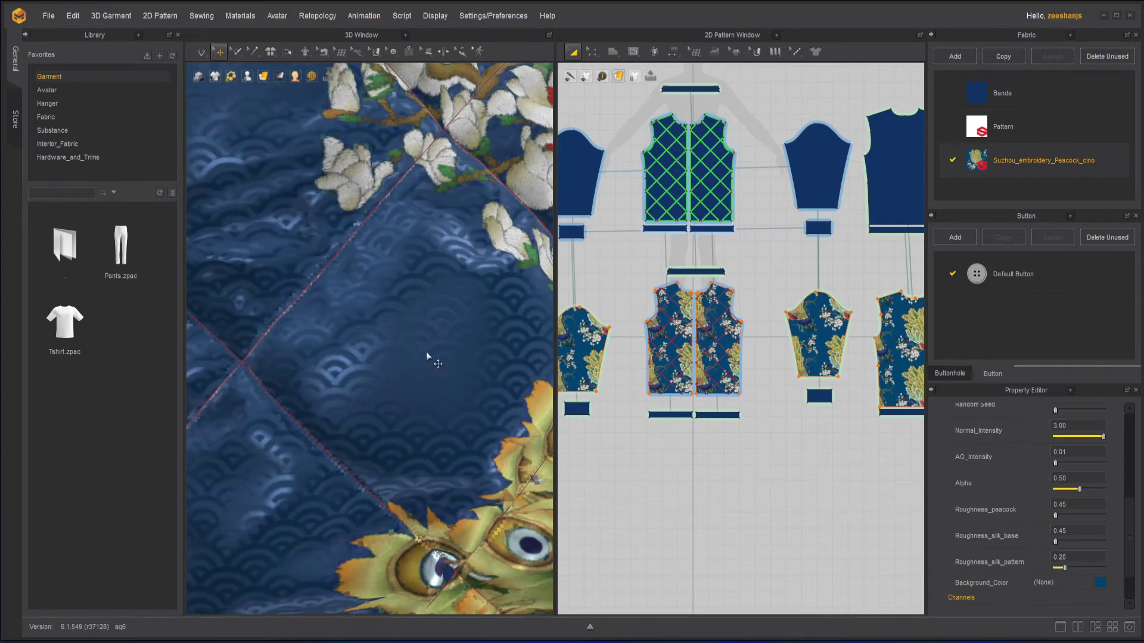
Step: Inspect the silk shine on the jacket close up, at full-figure distance and down to the hem
scroll(395, 363, "down", 10)
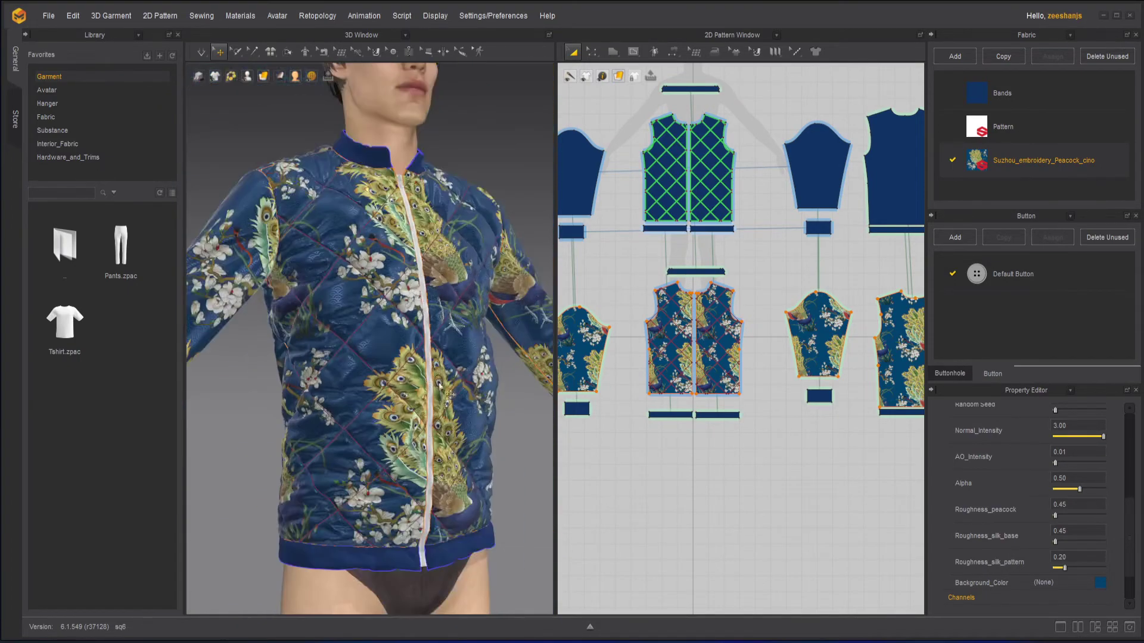
scroll(441, 387, "up", 10)
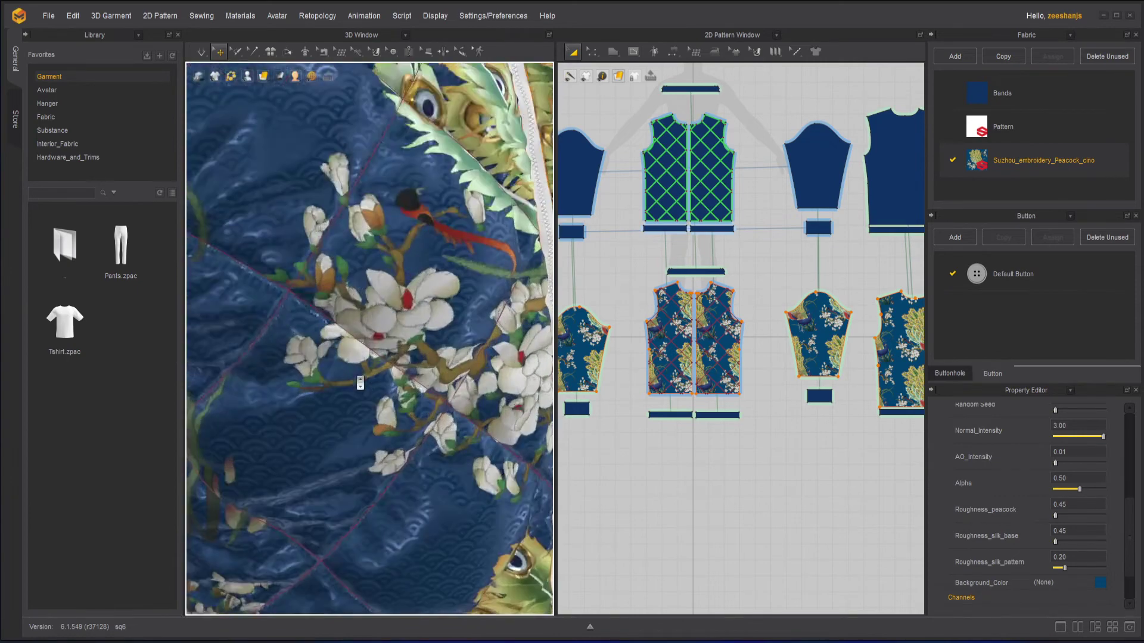
scroll(359, 383, "down", 10)
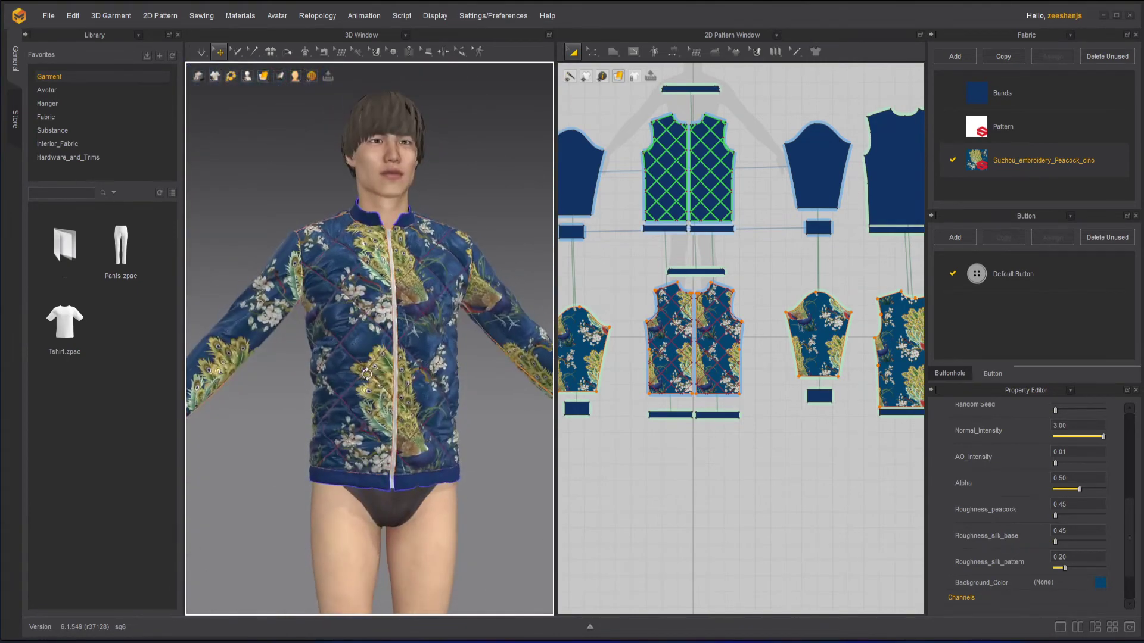
right_click_drag(367, 374, 390, 373)
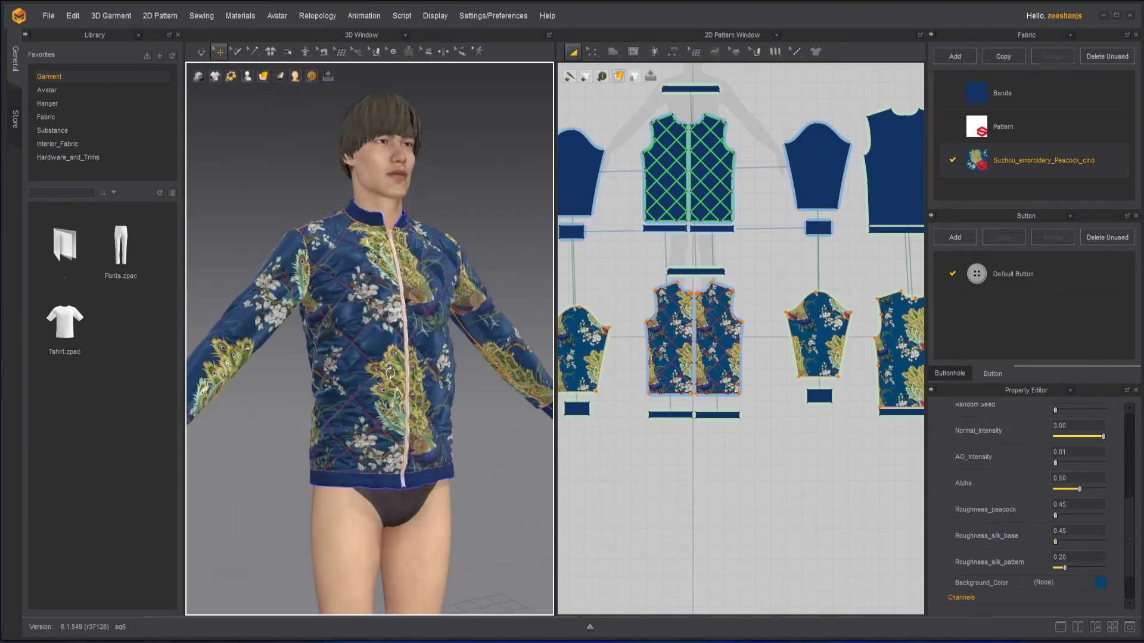
scroll(390, 373, "up", 10)
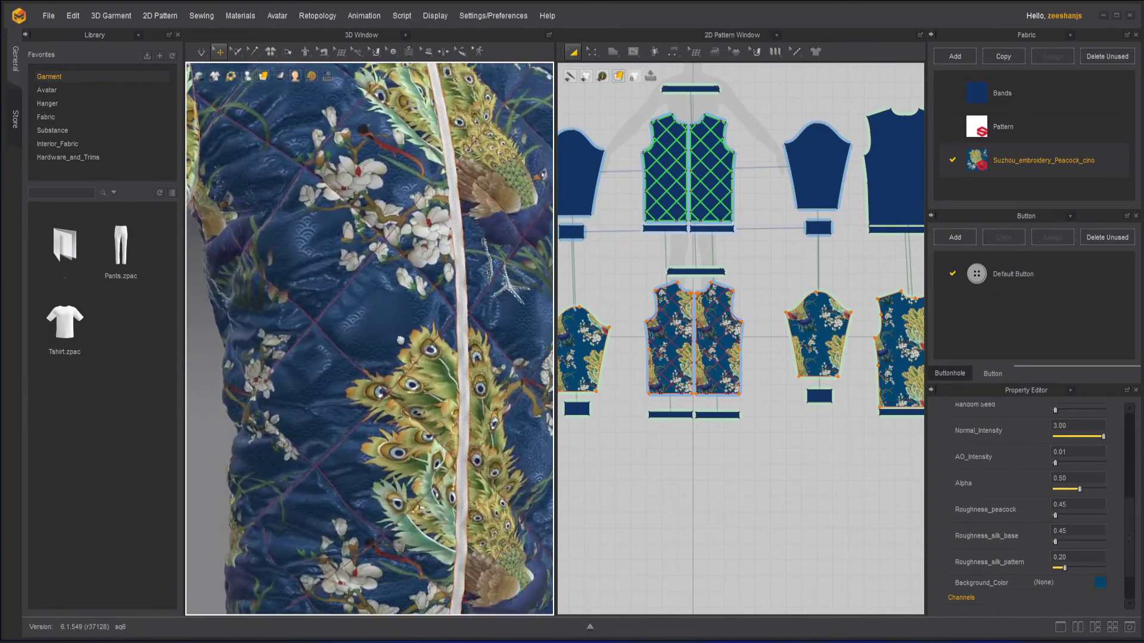
middle_click_drag(400, 340, 407, 234)
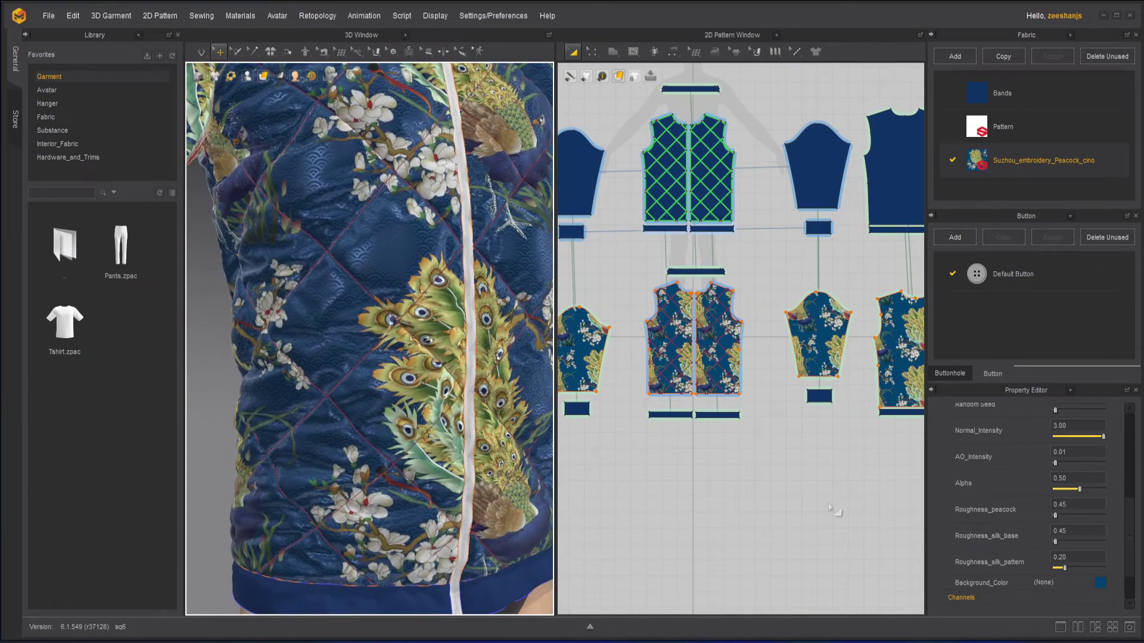
Step: Try black (#000000) as the peacock embroidery fabric's Background_Color
left_click(1102, 586)
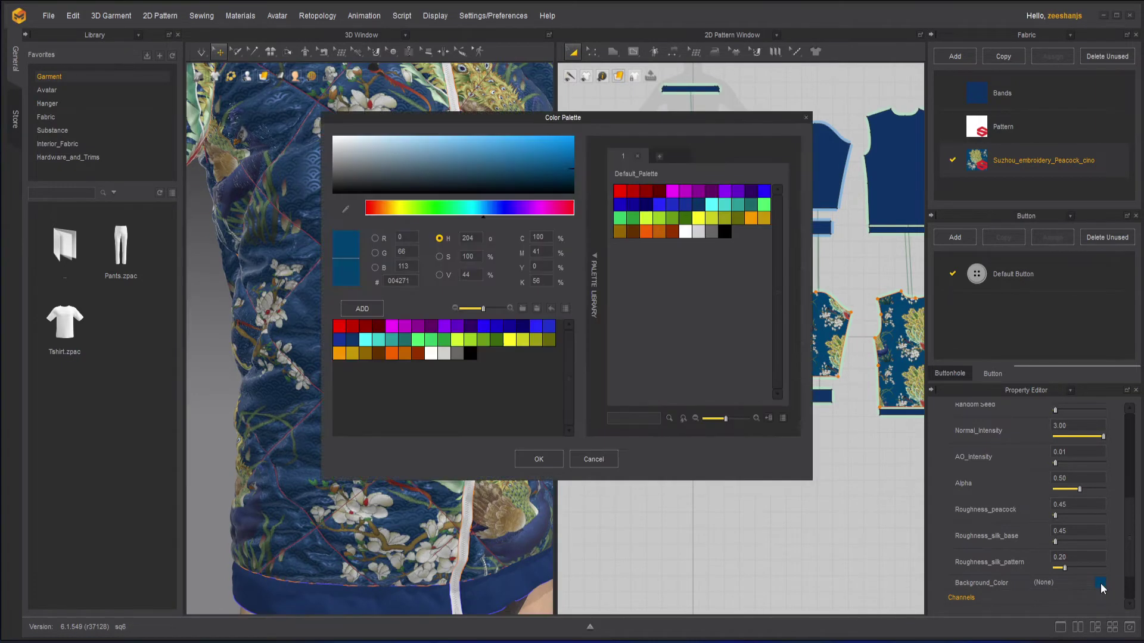
left_click(470, 354)
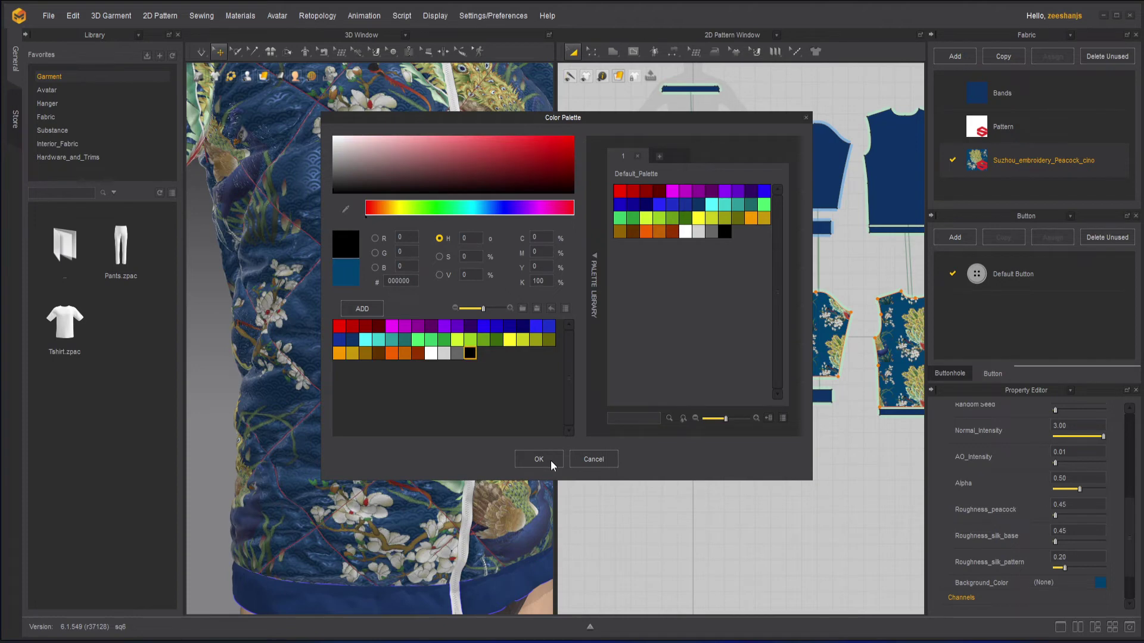
left_click(539, 459)
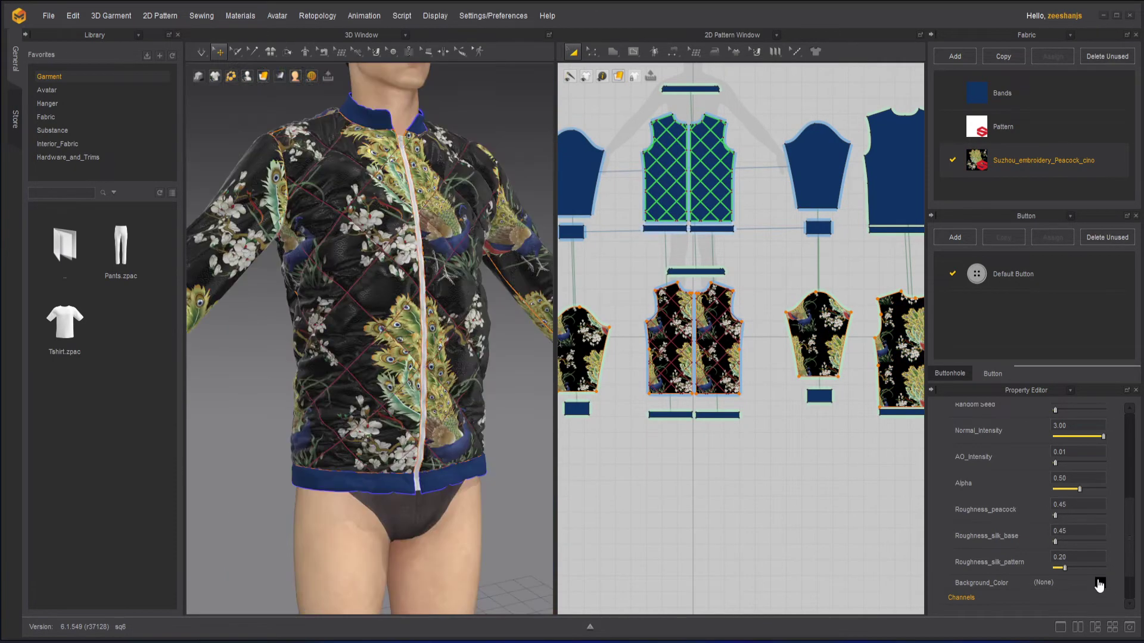
Step: Compare blues #1B00CA and #0F3365 for the fabric's Background_Color and apply the deep blue #110098
left_click(1100, 583)
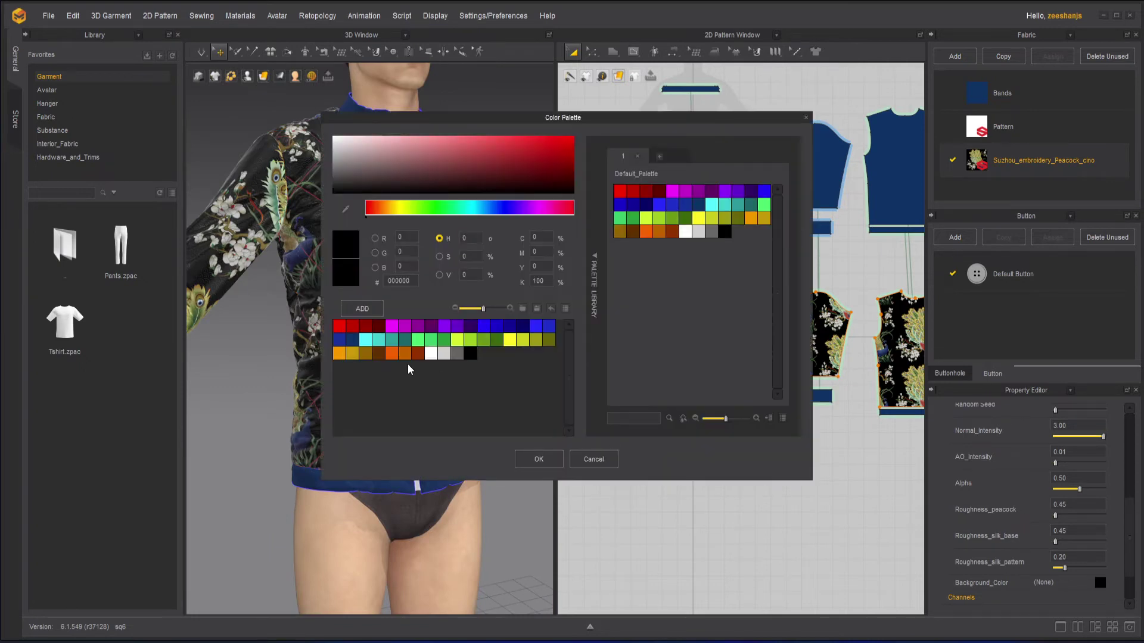
left_click(497, 329)
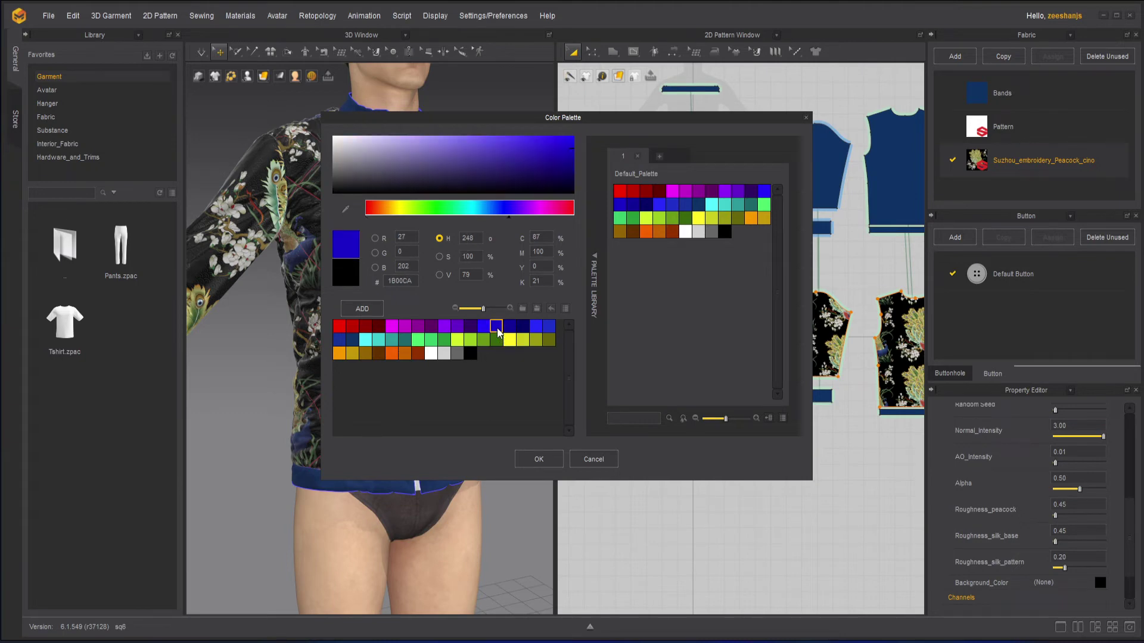
left_click(351, 341)
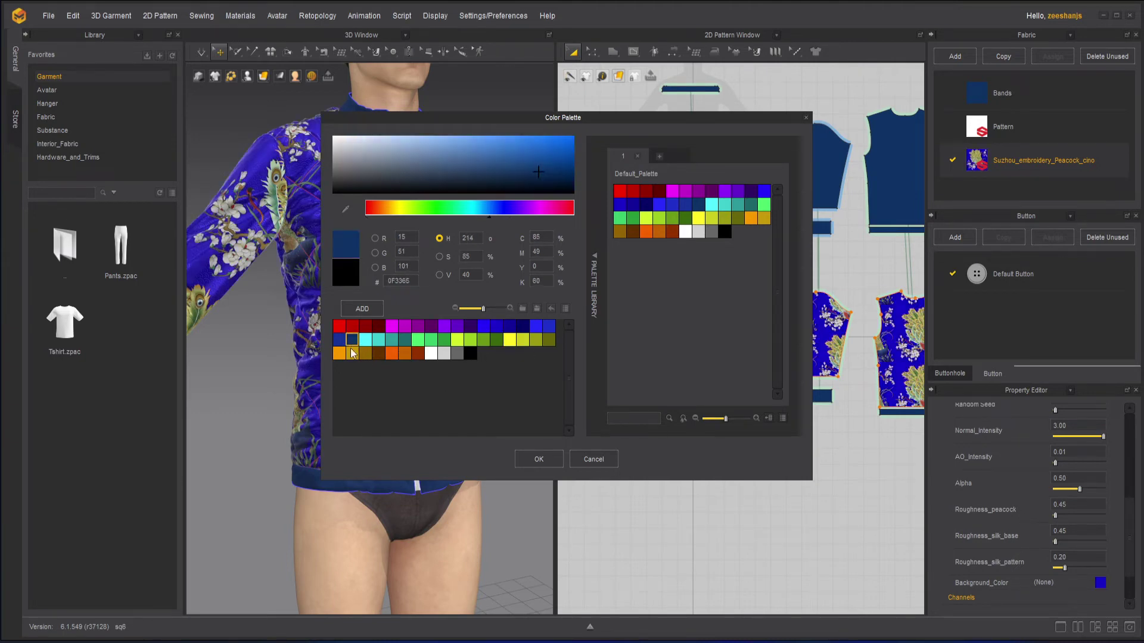
left_click(510, 326)
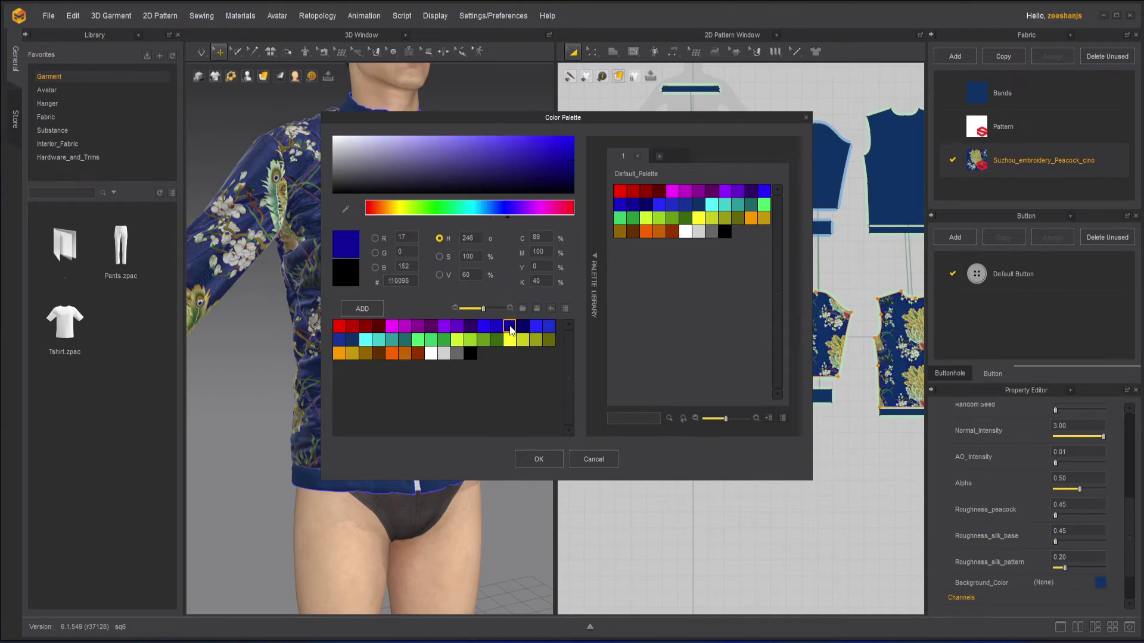
left_click(539, 459)
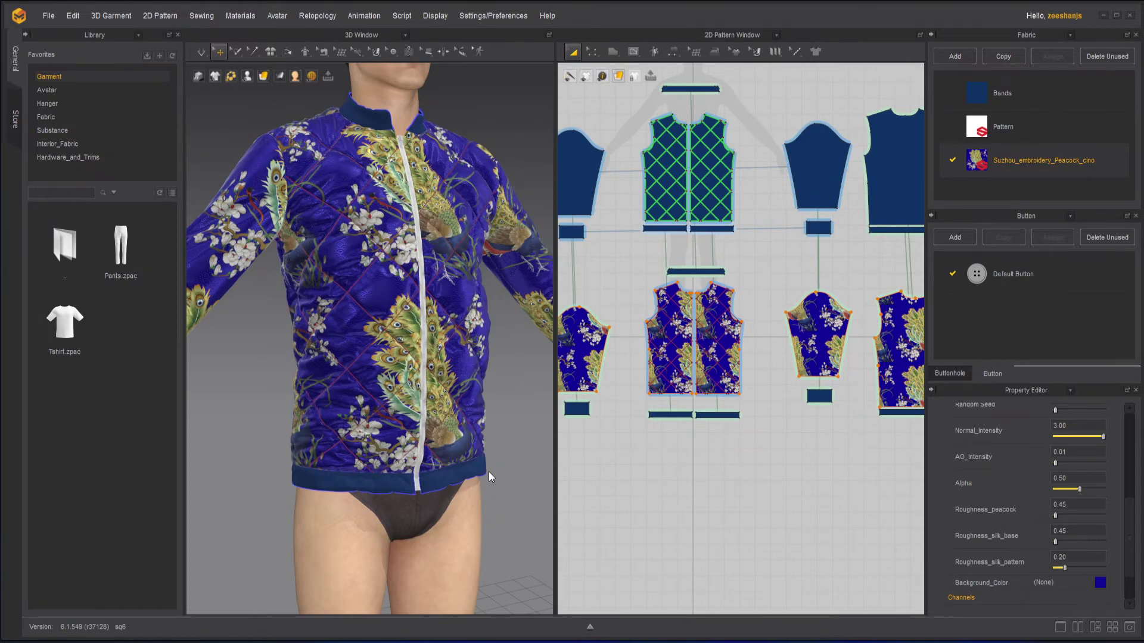
Step: Clear the fabric selection and inspect the recoloured jacket's front and collar at several distances
left_click(507, 416)
scroll(515, 416, "up", 5)
right_click_drag(515, 415, 496, 416)
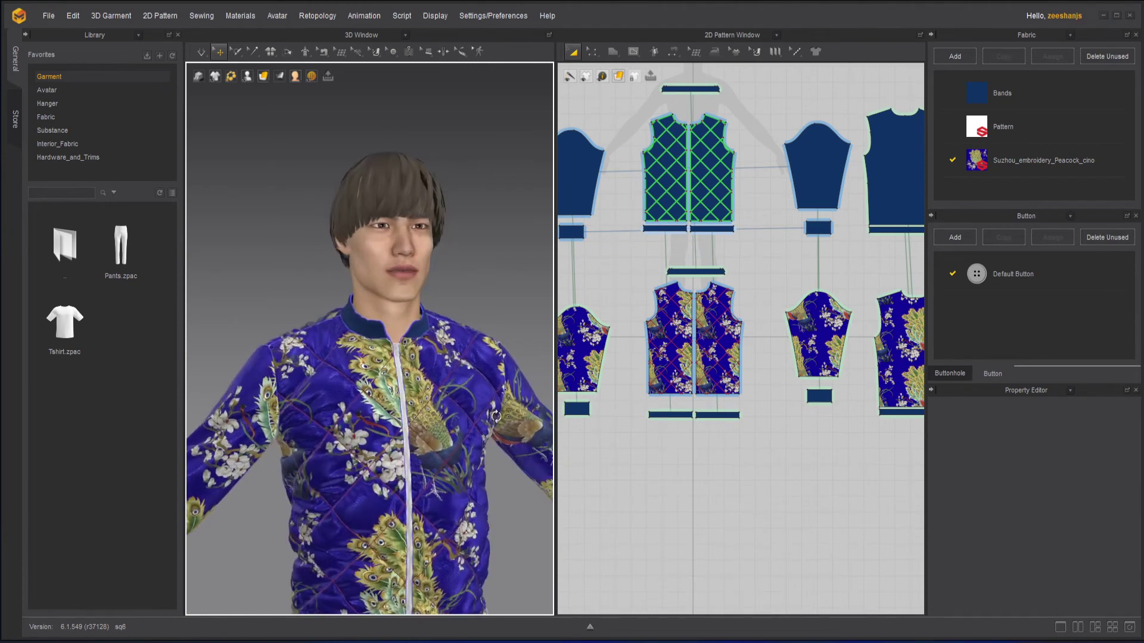
scroll(445, 243, "up", 5)
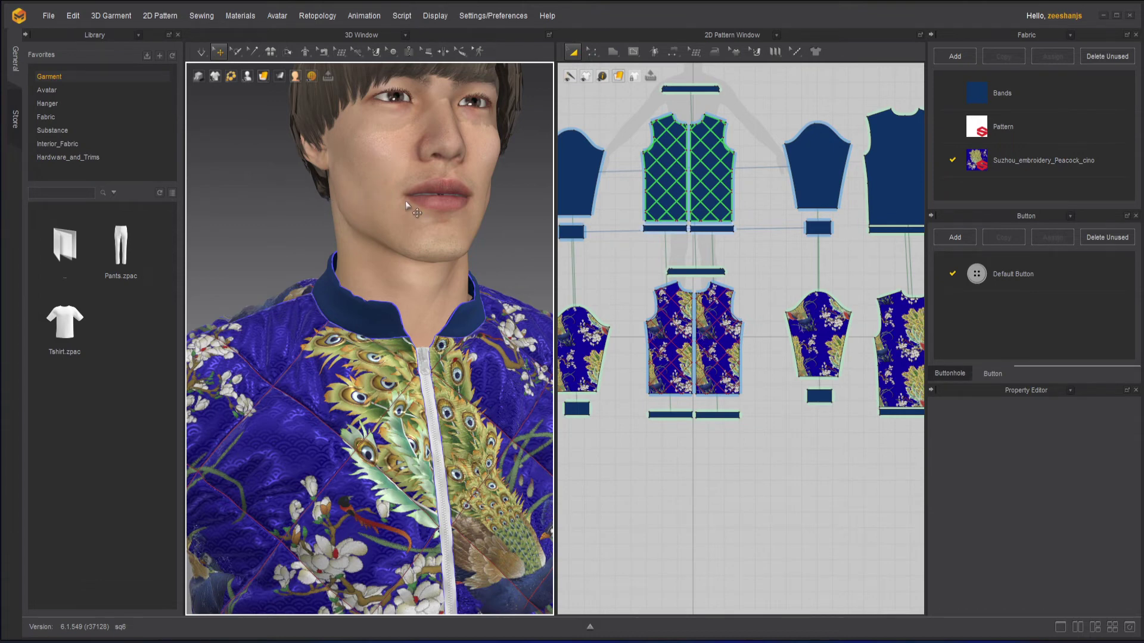
scroll(391, 258, "down", 5)
Step: Hide the avatar so that only the quilted jacket is displayed
left_click(391, 259)
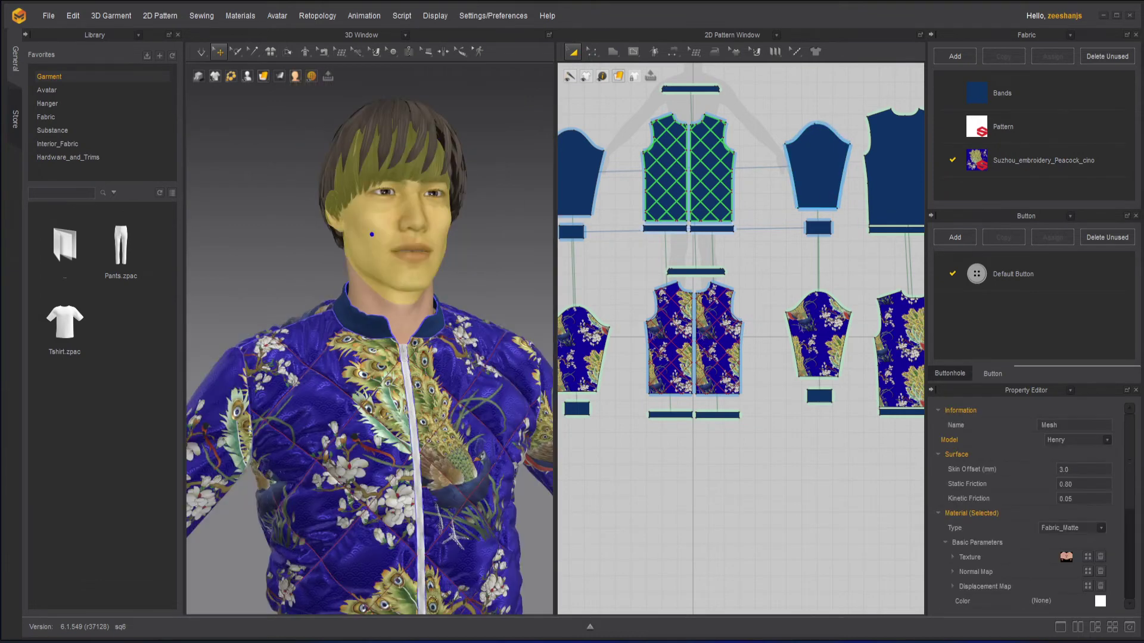
right_click(391, 259)
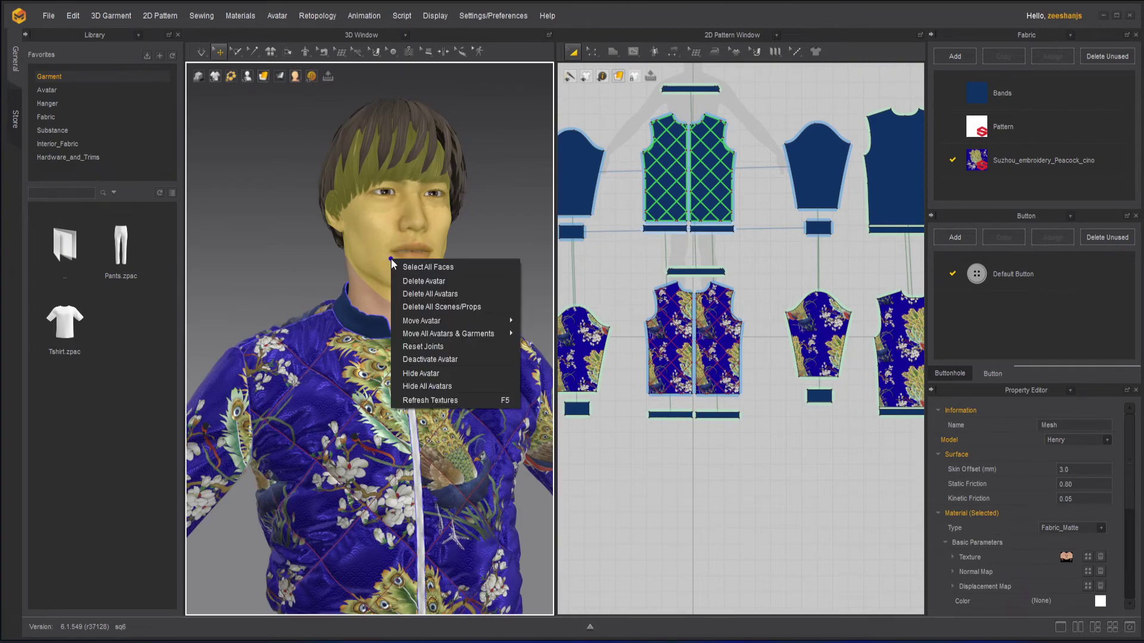
left_click(448, 373)
scroll(467, 235, "down", 4)
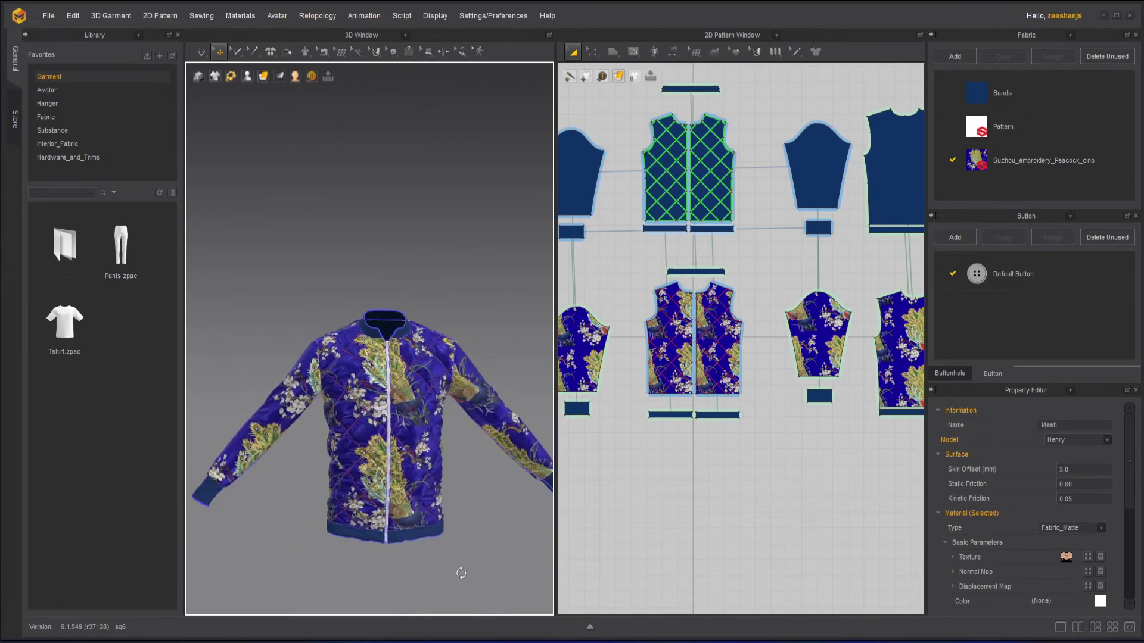
Step: Examine the inner side of the jacket's collar and neck opening, then clear the selection
mouse_move(460, 572)
right_mouse_down()
mouse_move(336, 580)
mouse_move(458, 571)
right_mouse_up()
scroll(381, 318, "up", 5)
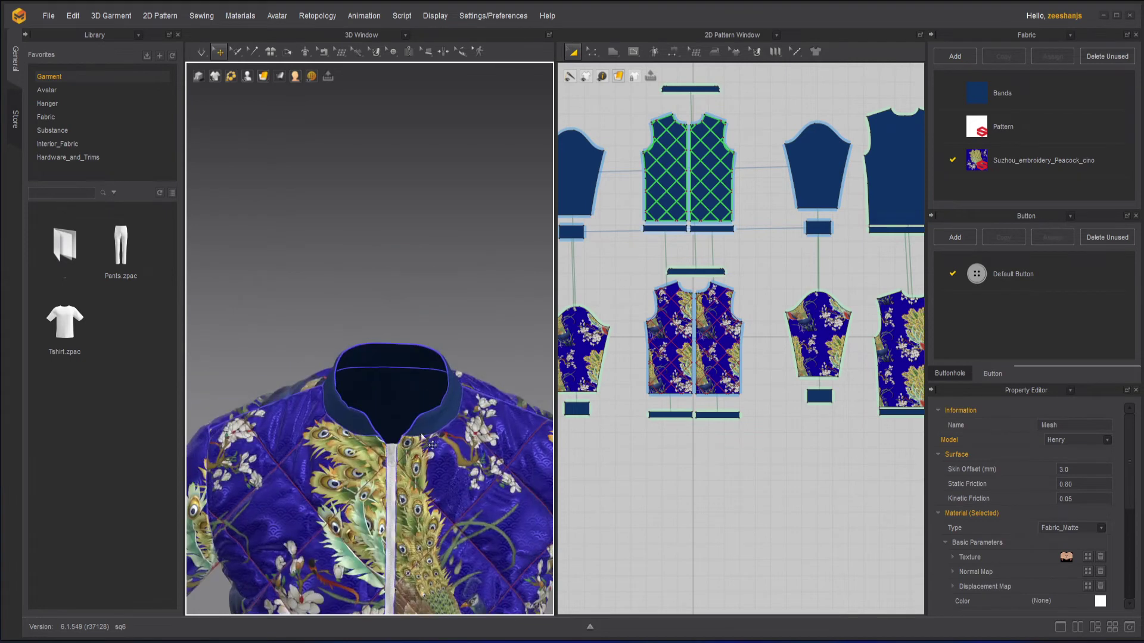
right_click_drag(420, 446, 404, 473)
scroll(417, 428, "up", 3)
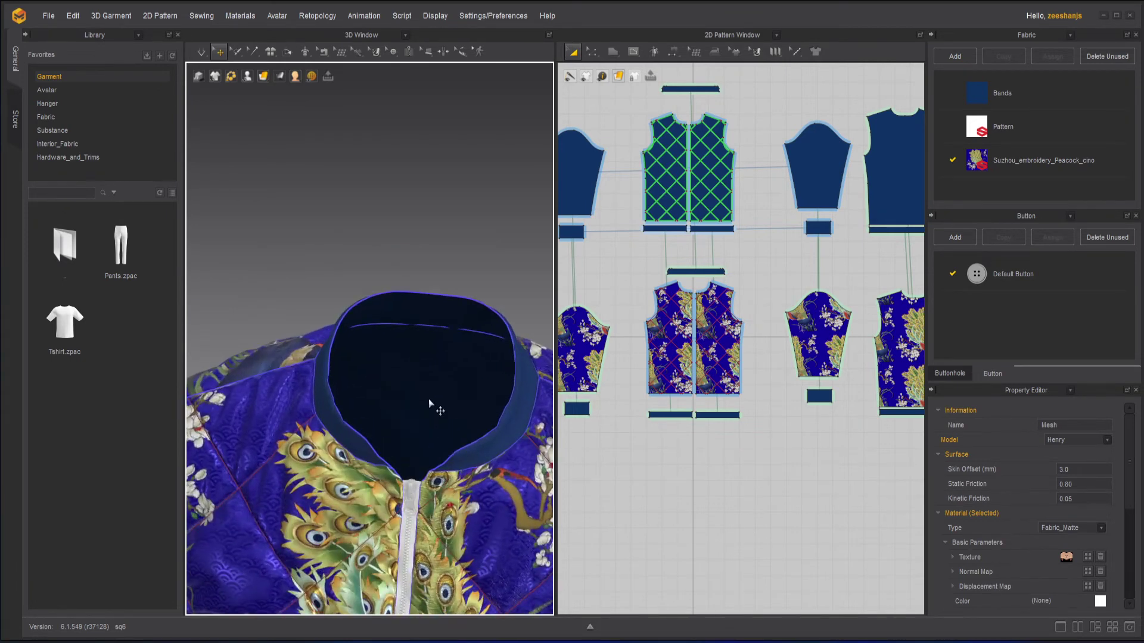
left_click(434, 371)
left_click(413, 257)
right_click_drag(413, 258, 446, 329)
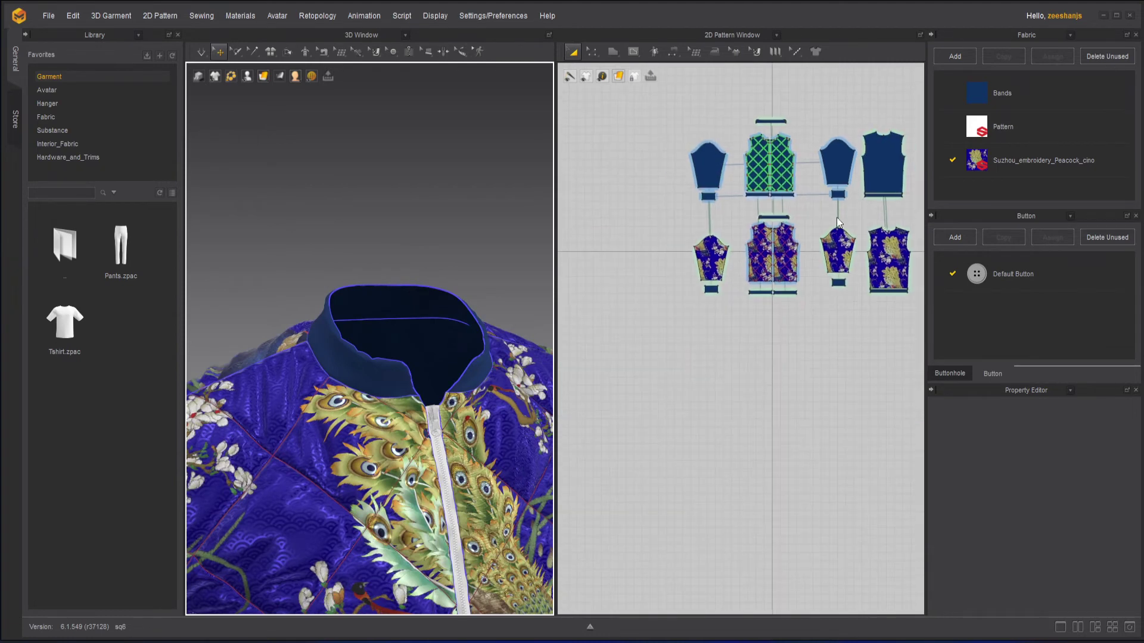
Step: Select the upper row of inner lining pattern pieces, apply Flip Normal to them and clear the selection
scroll(784, 301, "down", 3)
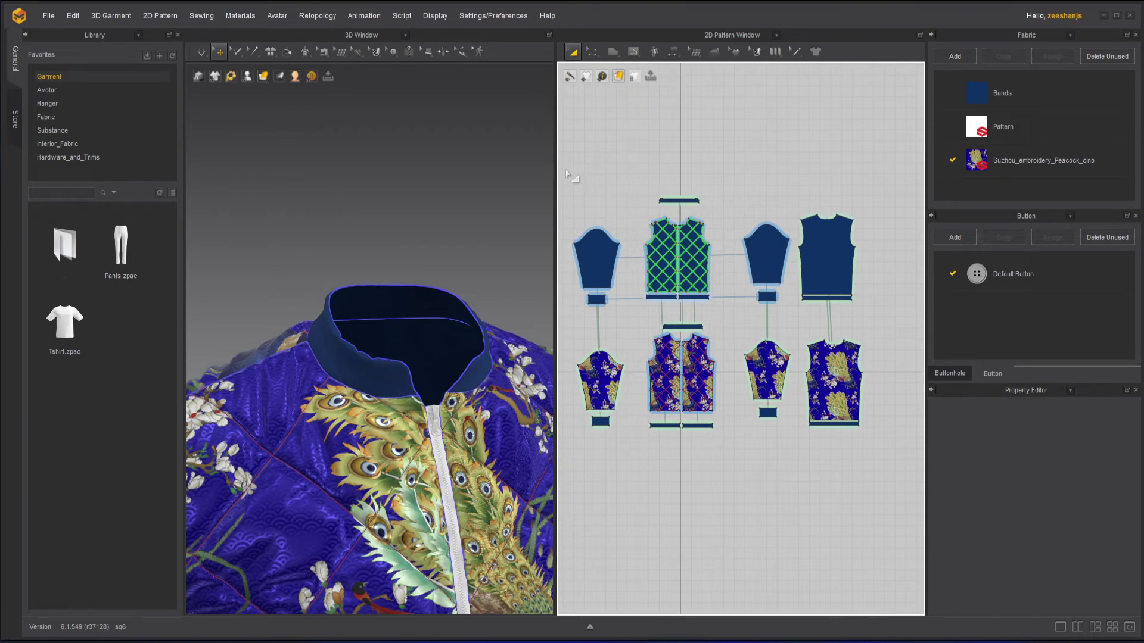
left_click_drag(566, 173, 881, 315)
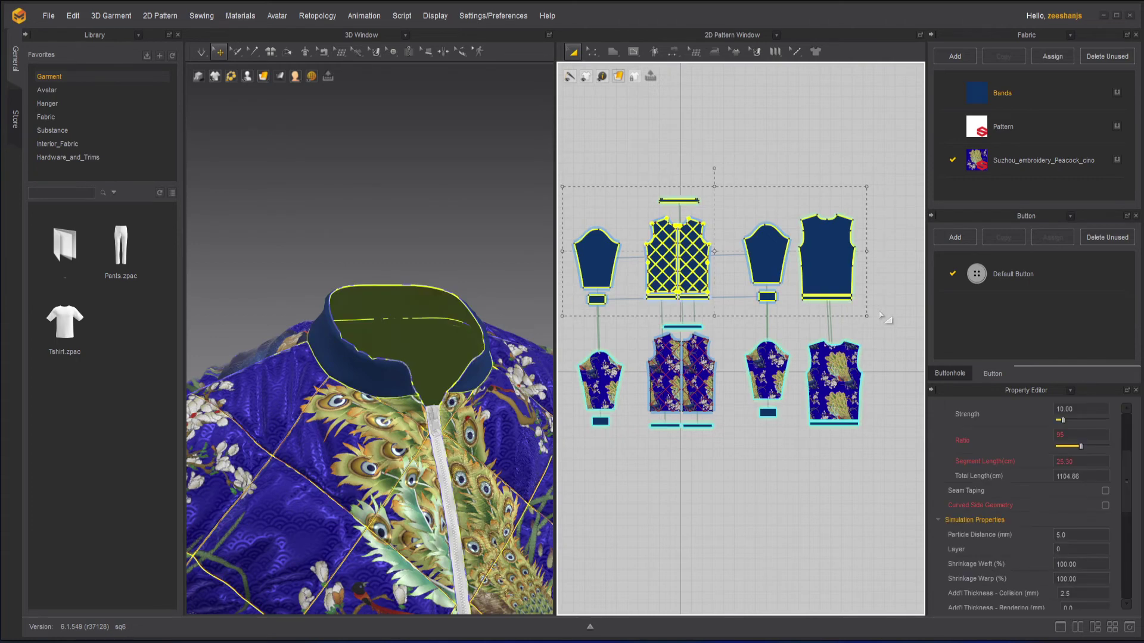
right_click(407, 342)
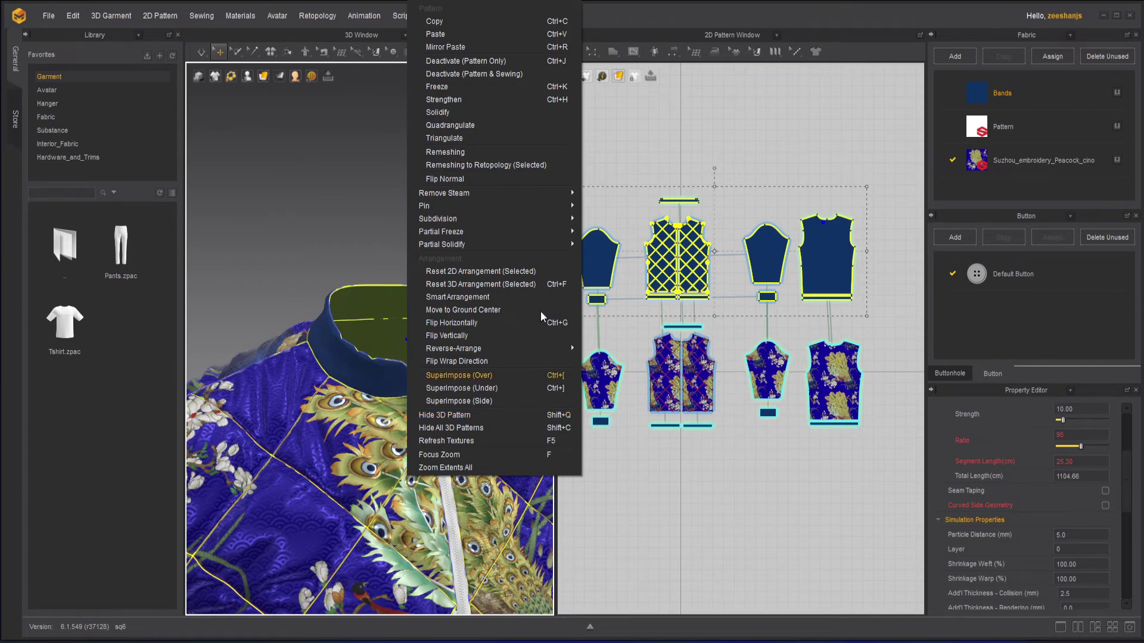
key("Escape")
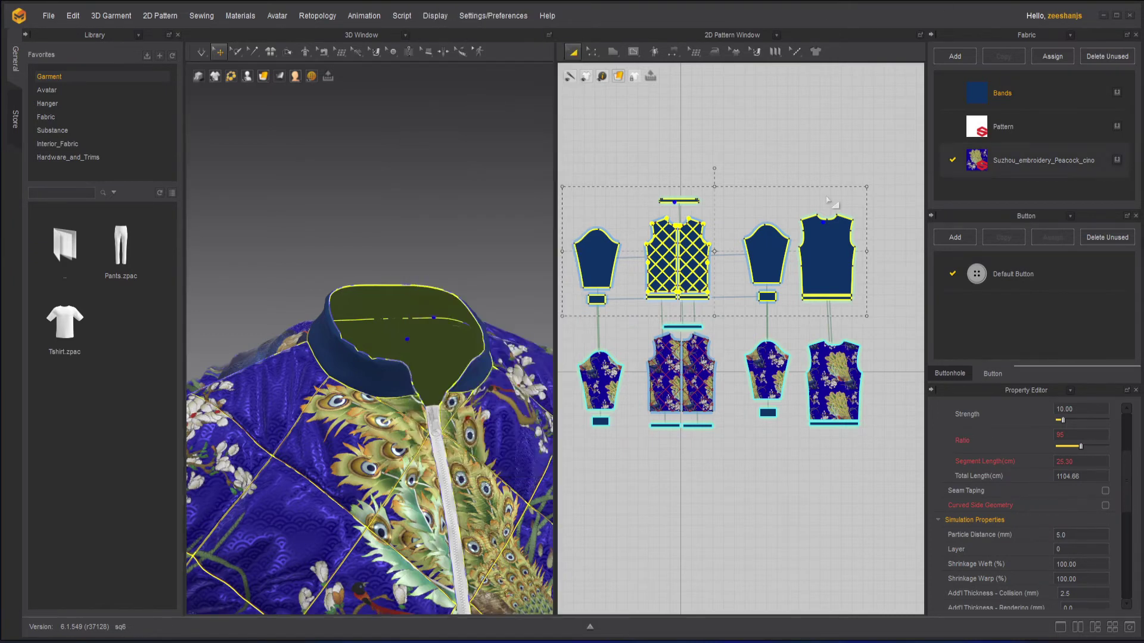
right_click(428, 321)
left_click(489, 177)
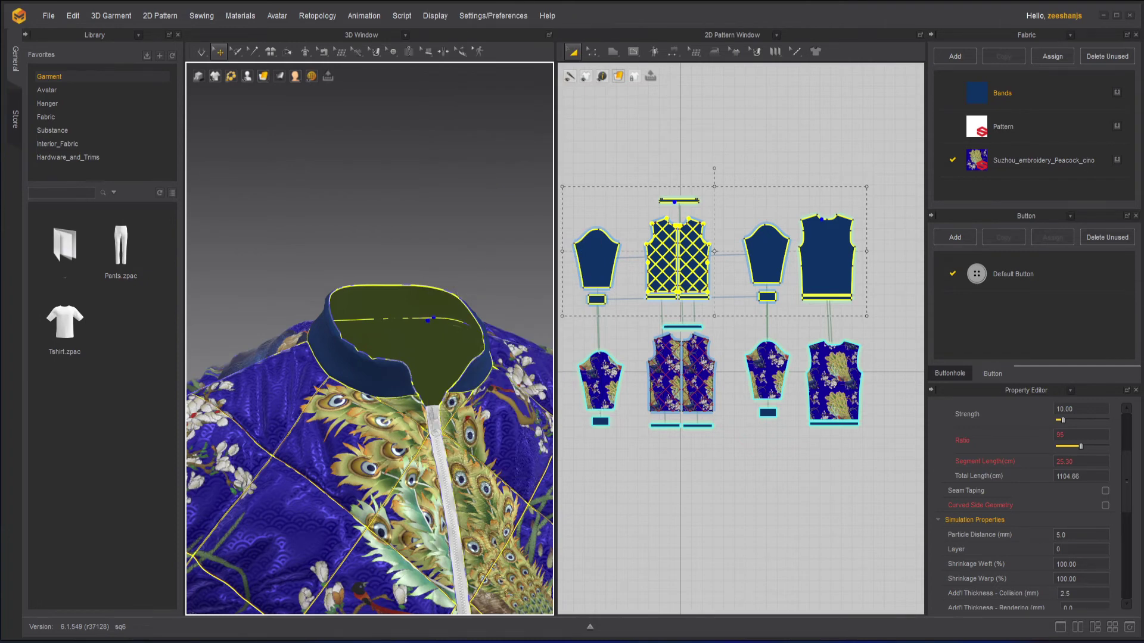
key("Escape")
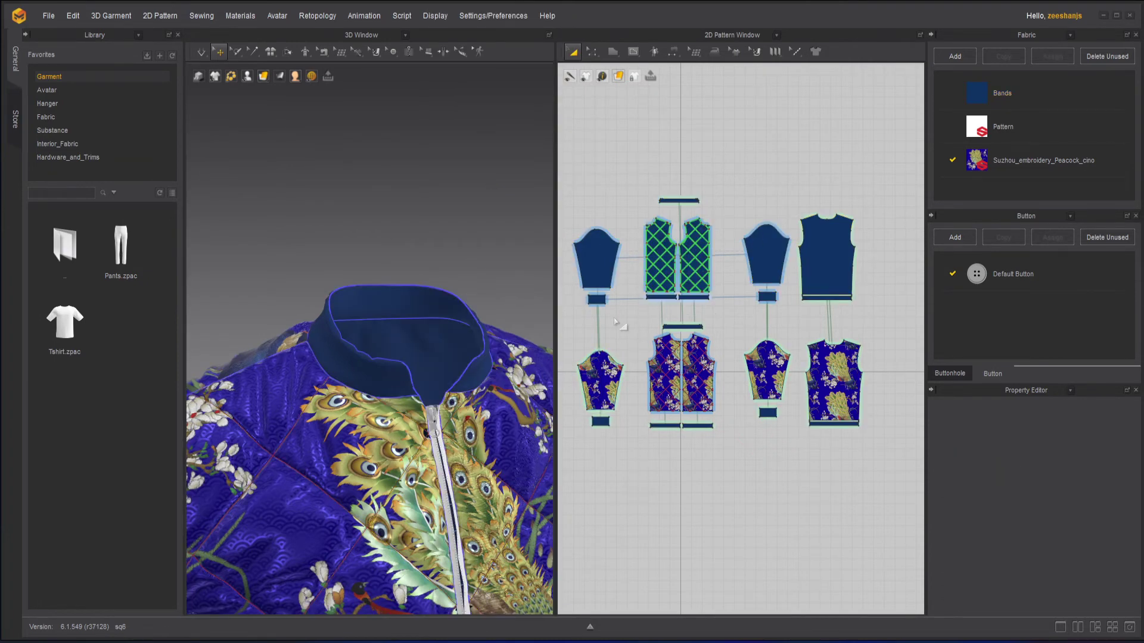
Step: Inspect the jacket's collar, zip and quilted front both close up and at full-garment distance
right_click_drag(411, 324, 413, 431)
scroll(442, 358, "down", 5)
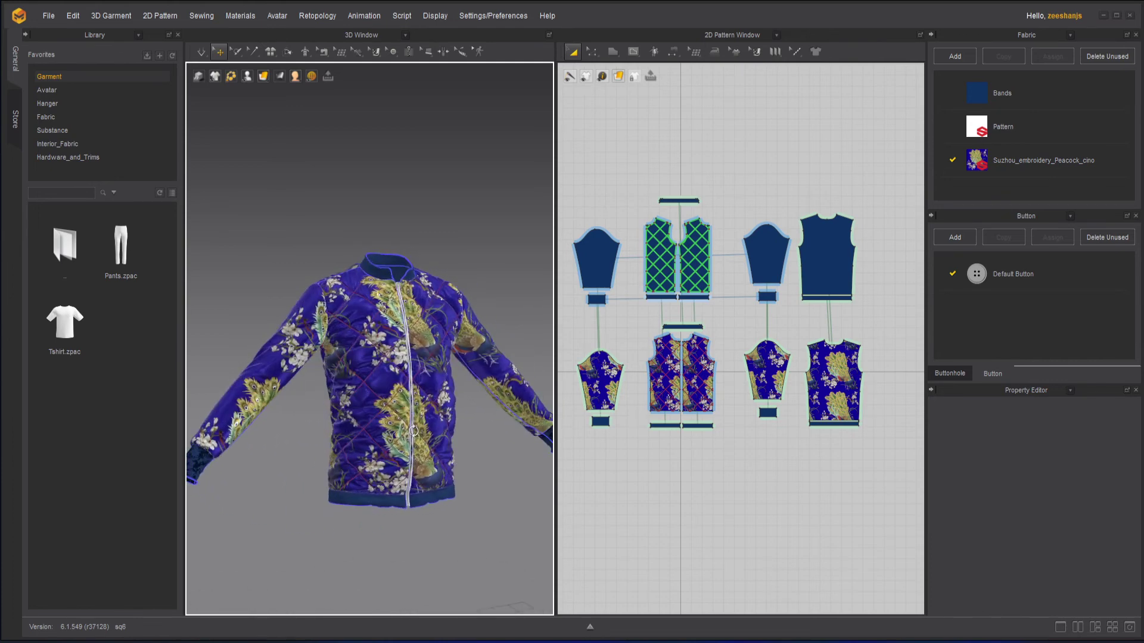
scroll(413, 431, "up", 8)
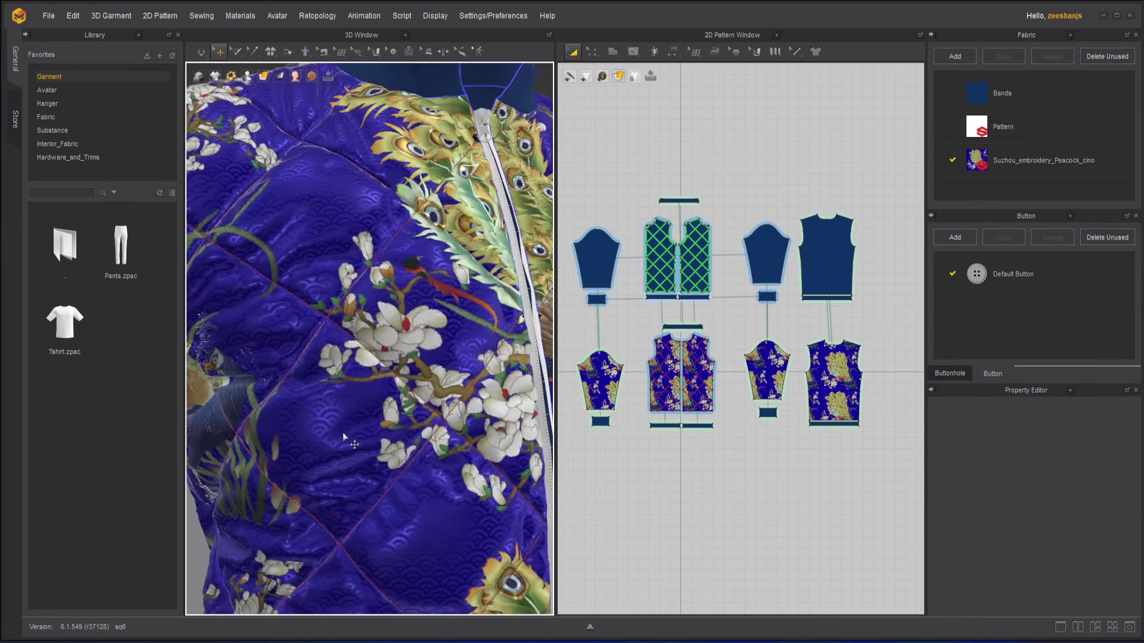
scroll(343, 438, "down", 8)
right_click_drag(343, 438, 401, 424)
scroll(390, 433, "down", 5)
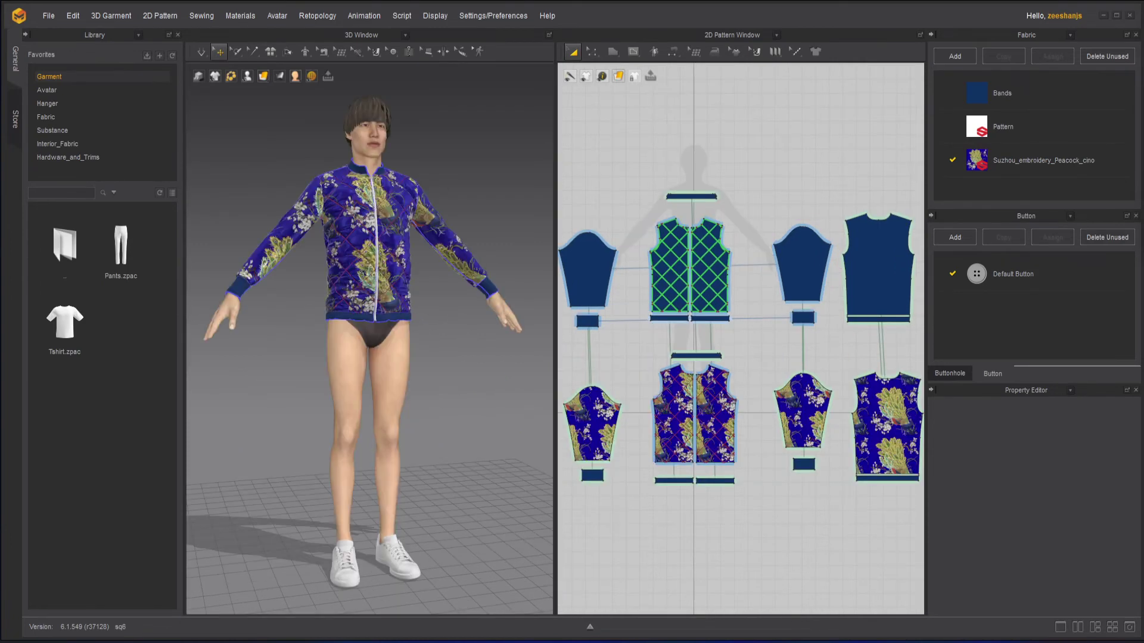
Step: Review the finished jacket on the avatar from the front, side and back at several distances
scroll(481, 213, "up", 6)
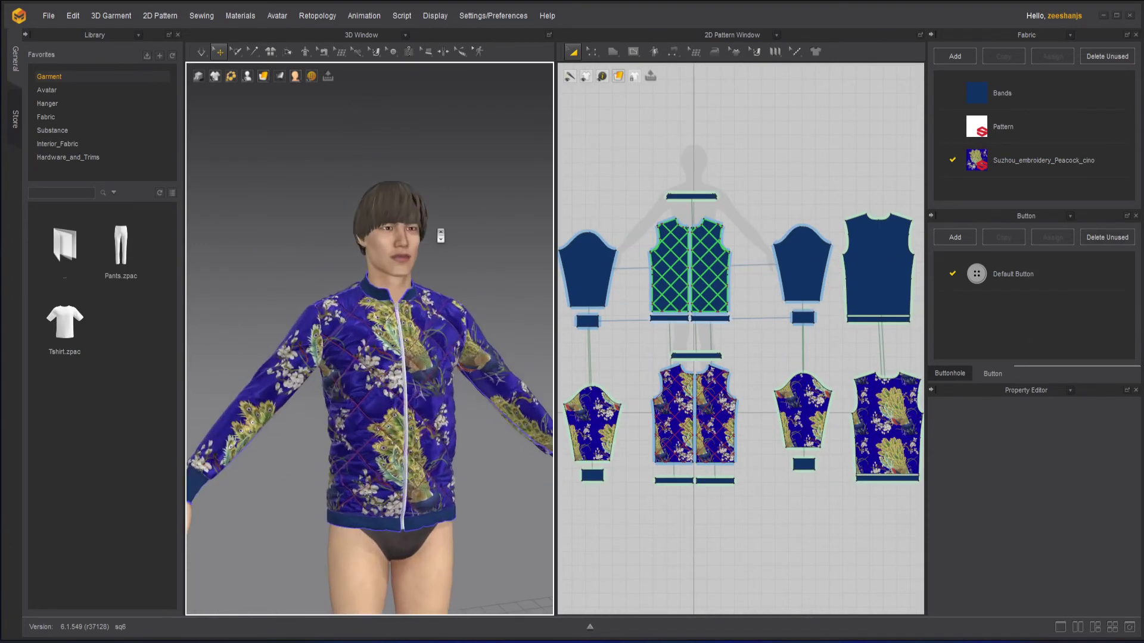
right_click_drag(391, 216, 453, 353)
scroll(471, 280, "down", 3)
scroll(454, 366, "up", 3)
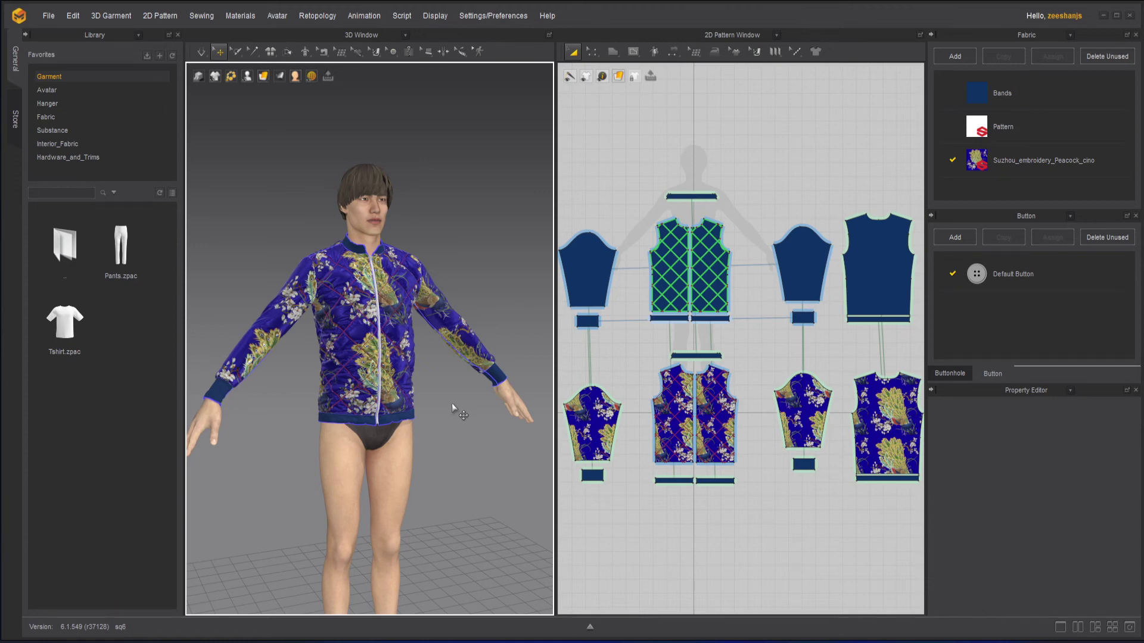
right_click_drag(452, 403, 369, 397)
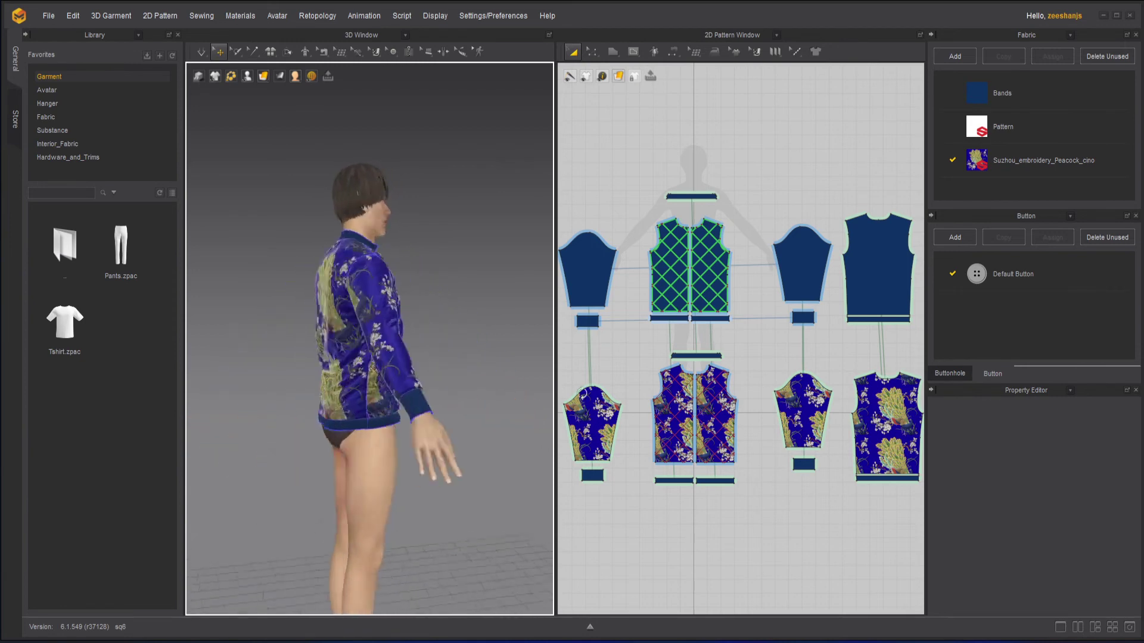
right_click_drag(582, 393, 445, 368)
scroll(456, 401, "down", 2)
scroll(456, 401, "down", 2)
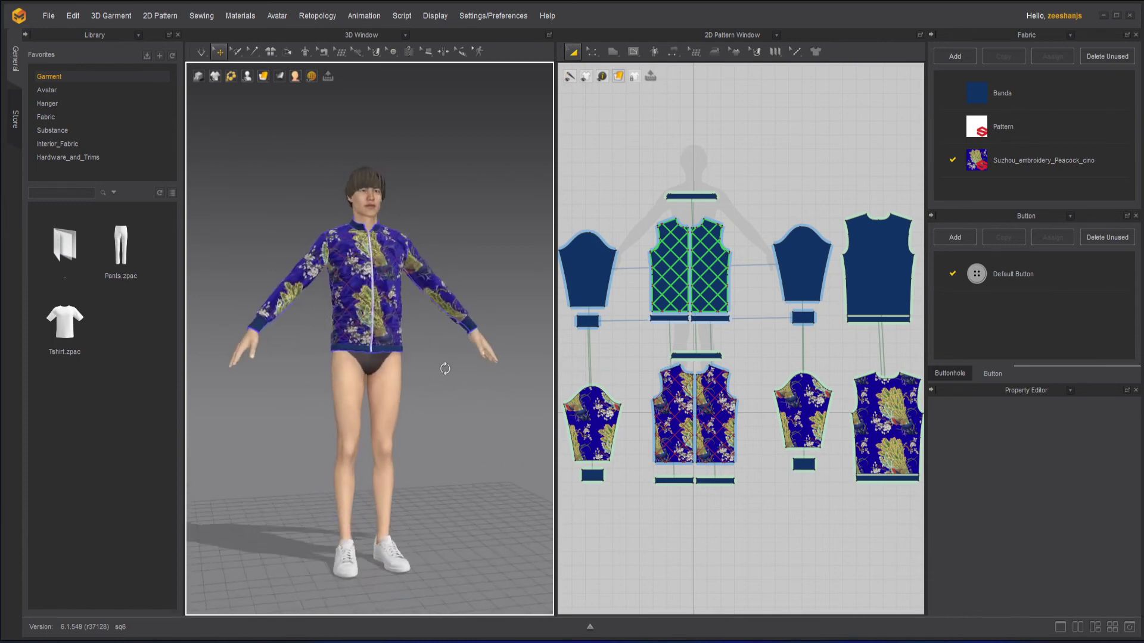
scroll(457, 261, "up", 1)
scroll(454, 330, "up", 1)
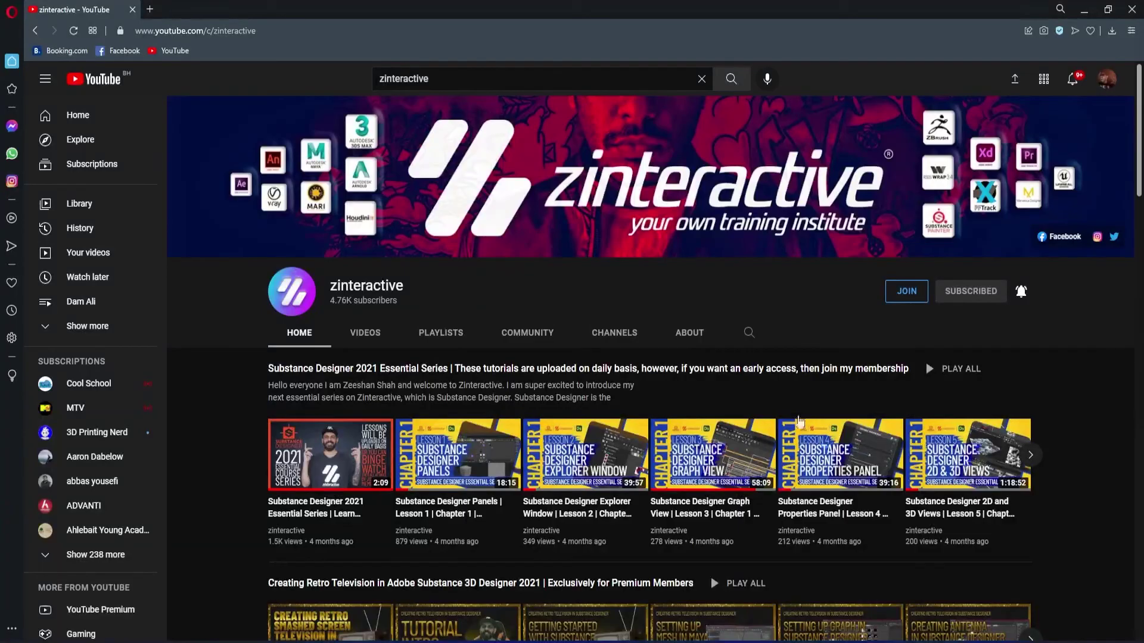
Step: In YouTube, open the zinteractive channel's membership options and view the Zi Early Bird Level
left_click(918, 290)
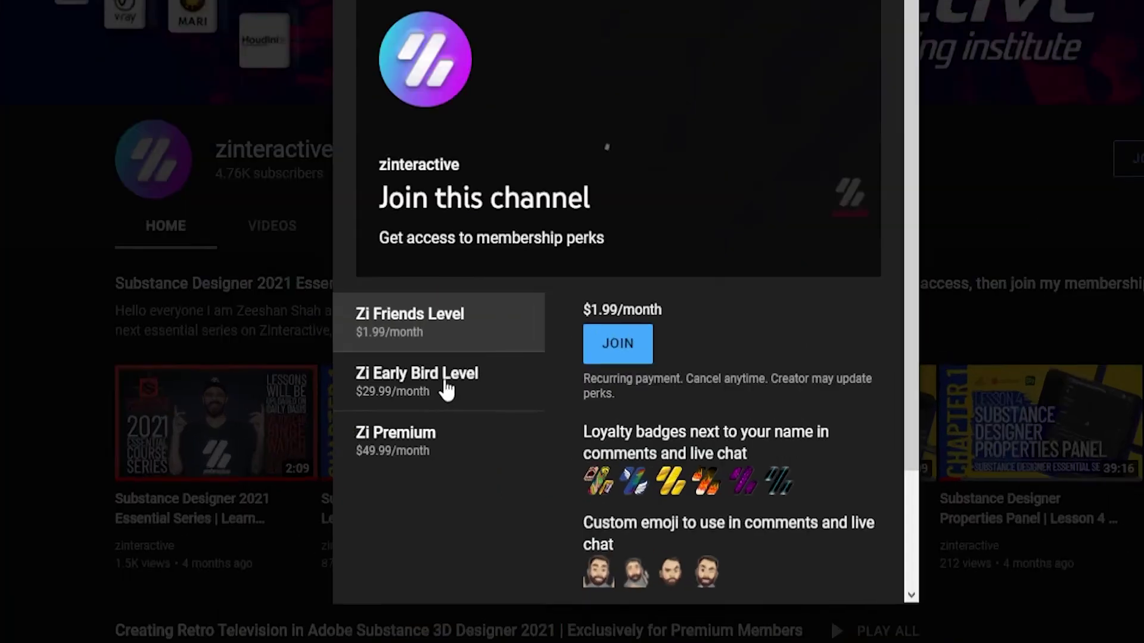
left_click(472, 426)
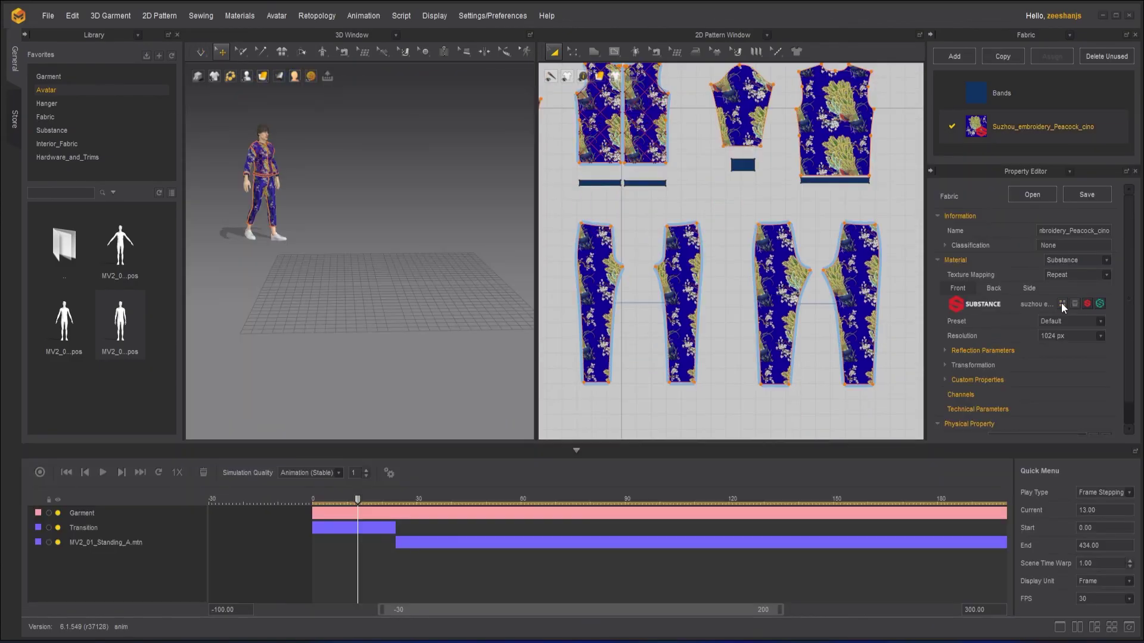
Step: In Marvelous Designer, load a Substance file for the front of the Suzhou_embroidery_Peacock_cino fabric
left_click(1062, 305)
double_click(405, 226)
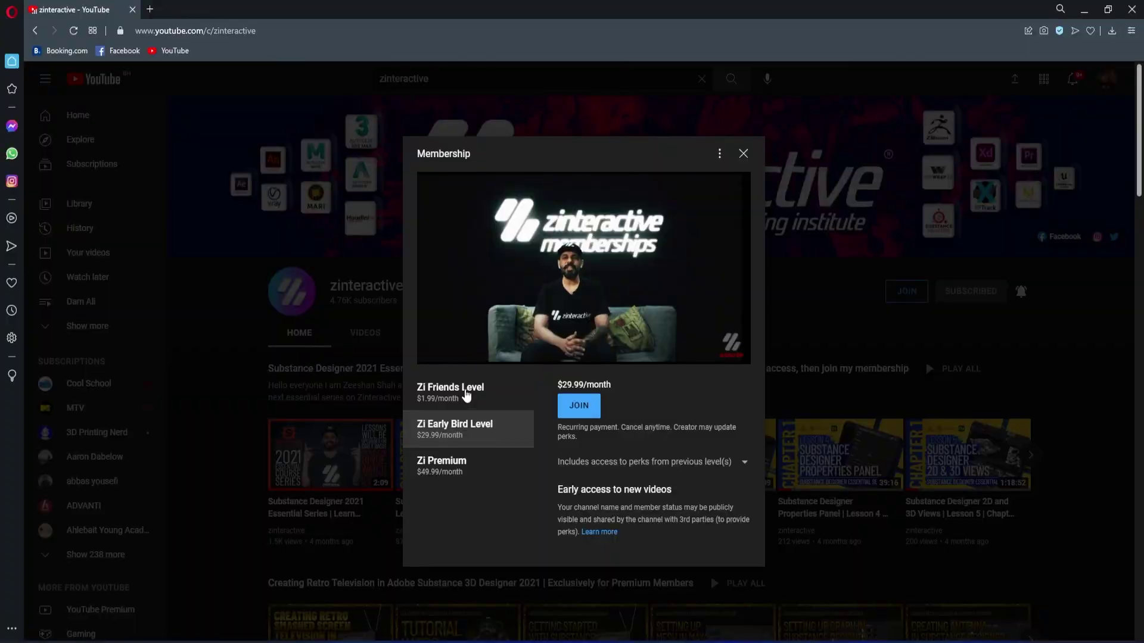
Step: Back in YouTube, view the perks of the zinteractive channel's Zi Friends Level membership
left_click(467, 396)
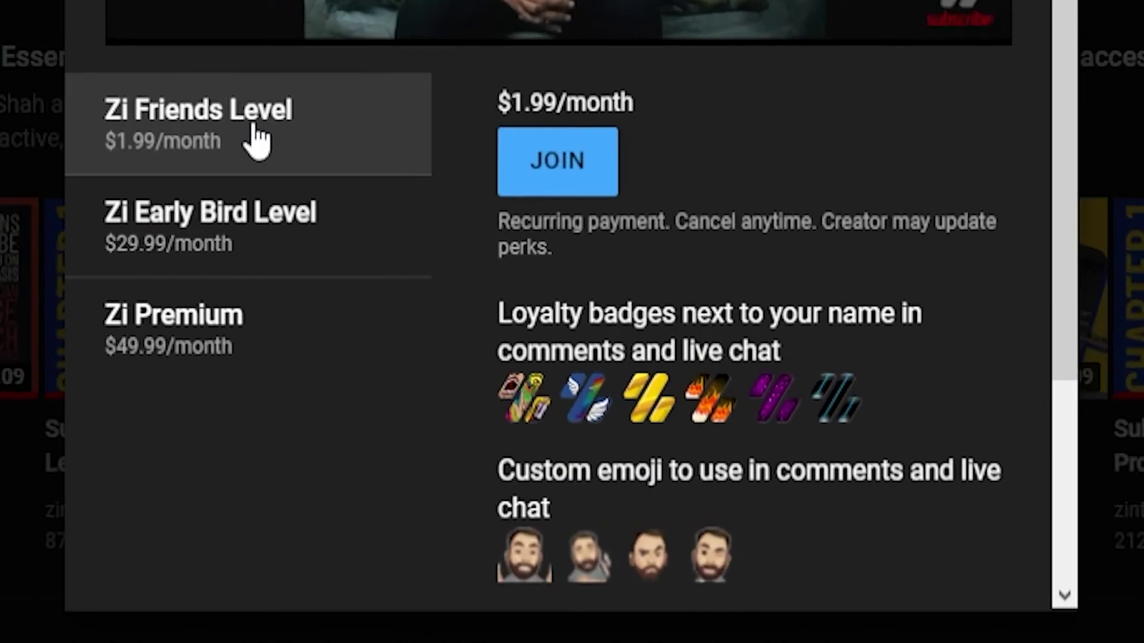